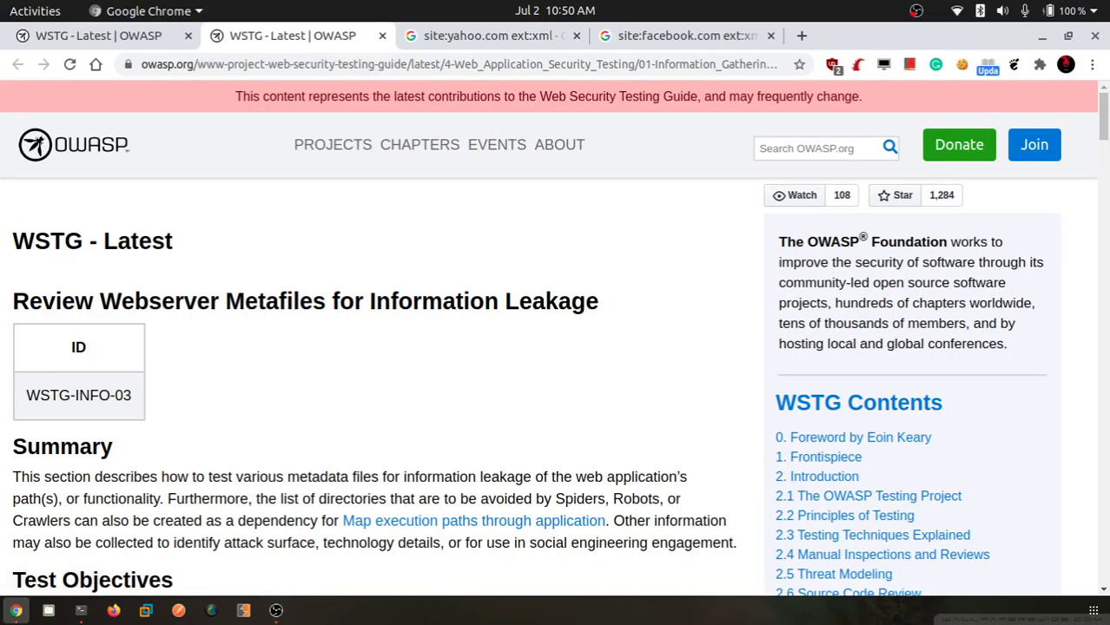
Read the title, summary, test objectives and How to Test introduction of the OWASP webserver metafiles page.
scroll(556, 347, "down", 2)
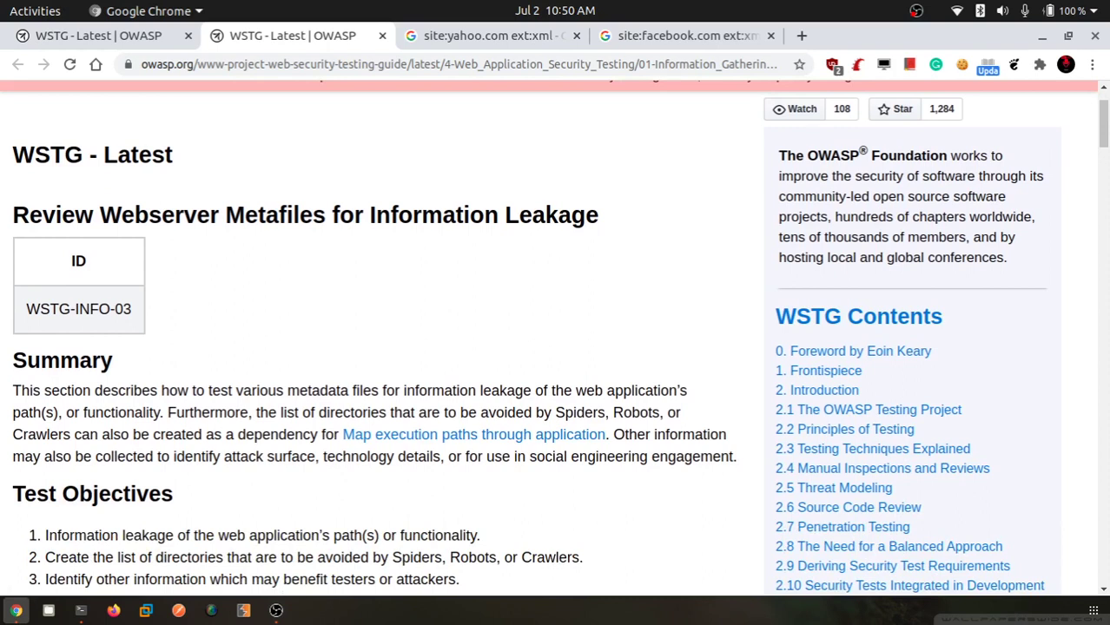
left_click_drag(12, 214, 598, 214)
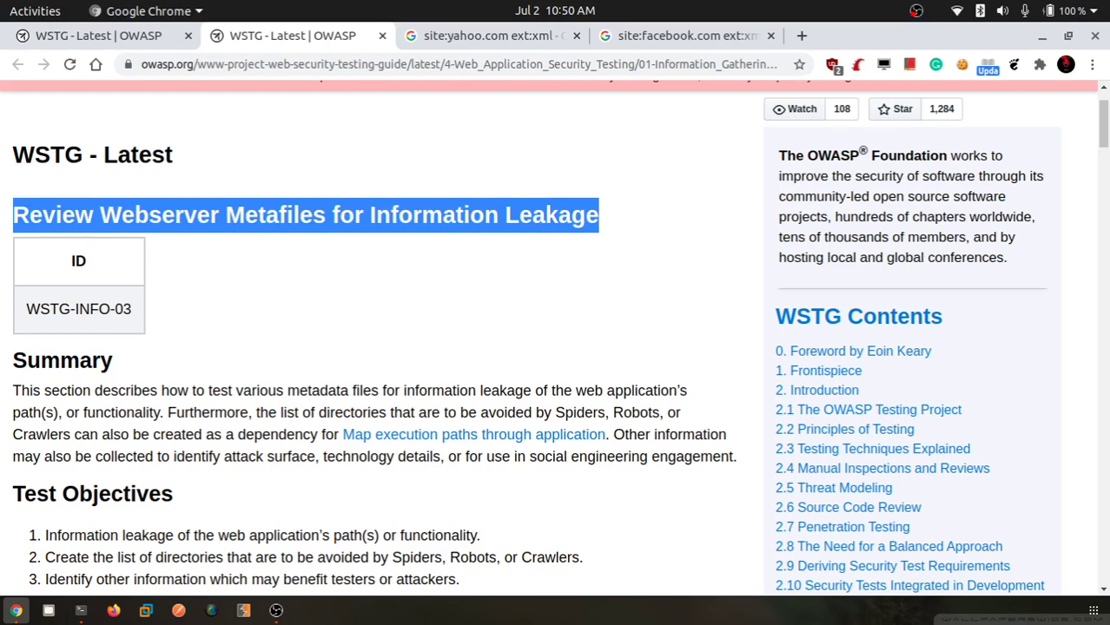
left_click(450, 205)
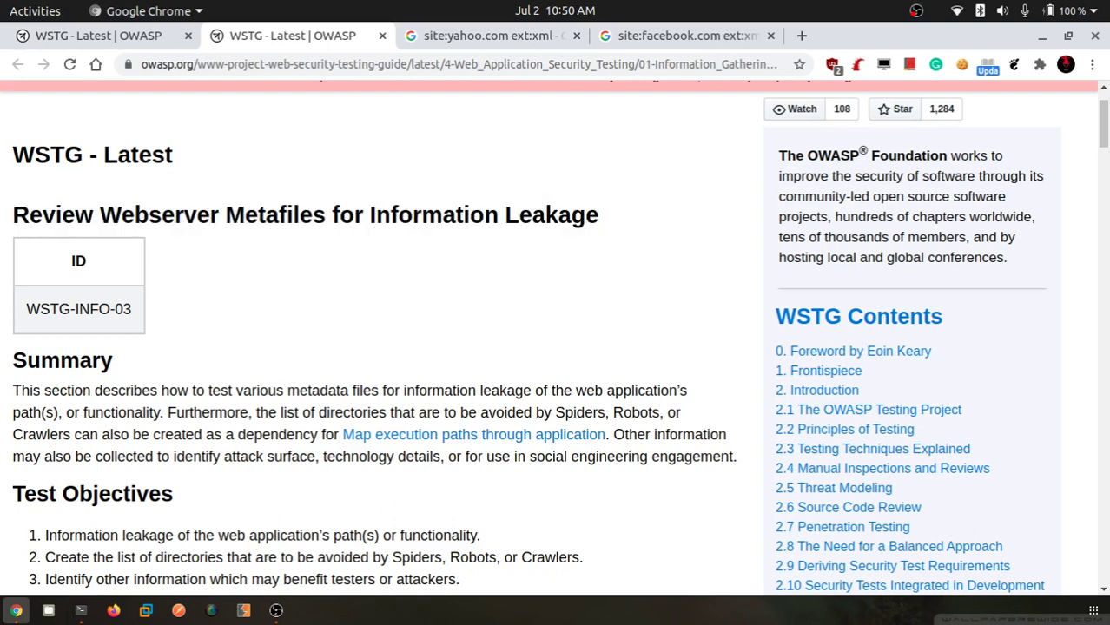
left_click_drag(12, 214, 598, 214)
left_click(449, 215)
scroll(598, 214, "down", 4)
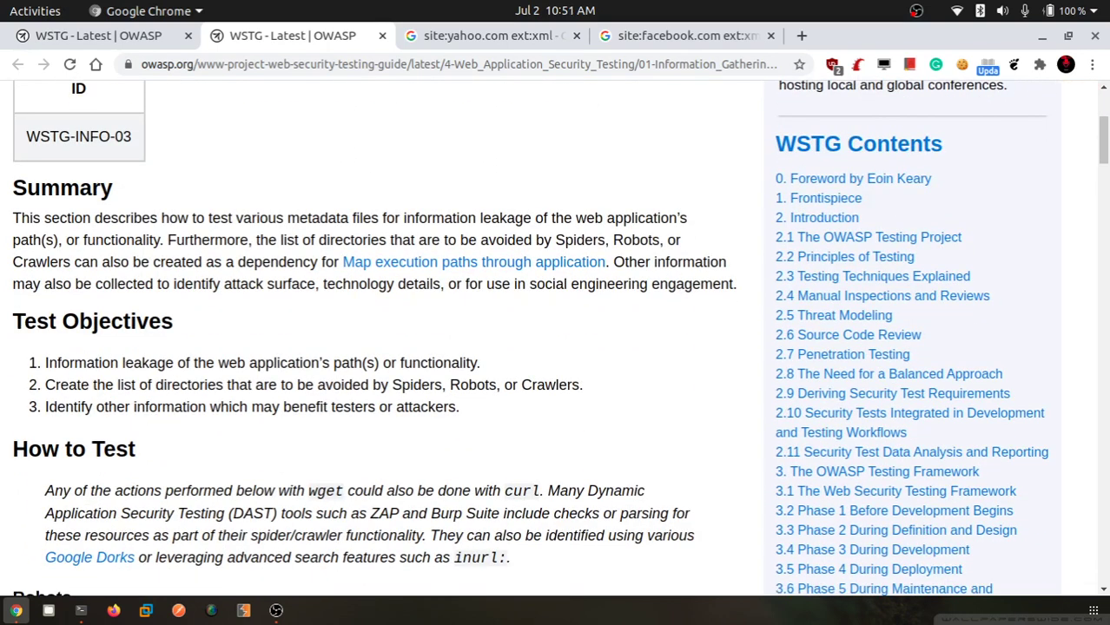
scroll(598, 215, "up", 3)
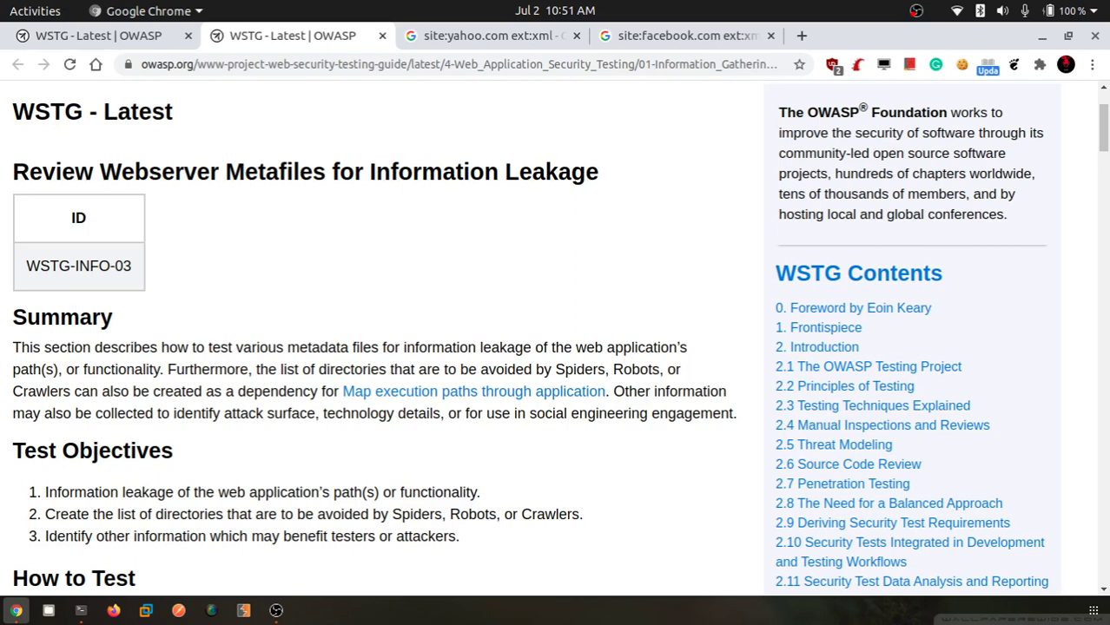
scroll(556, 339, "down", 5)
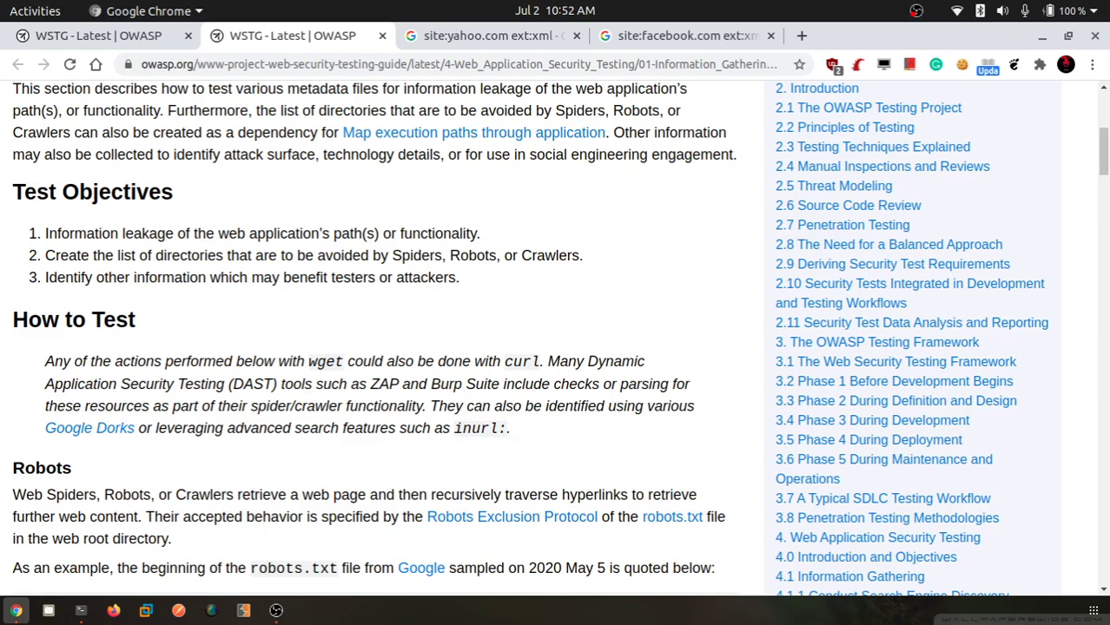
scroll(375, 338, "down", 3)
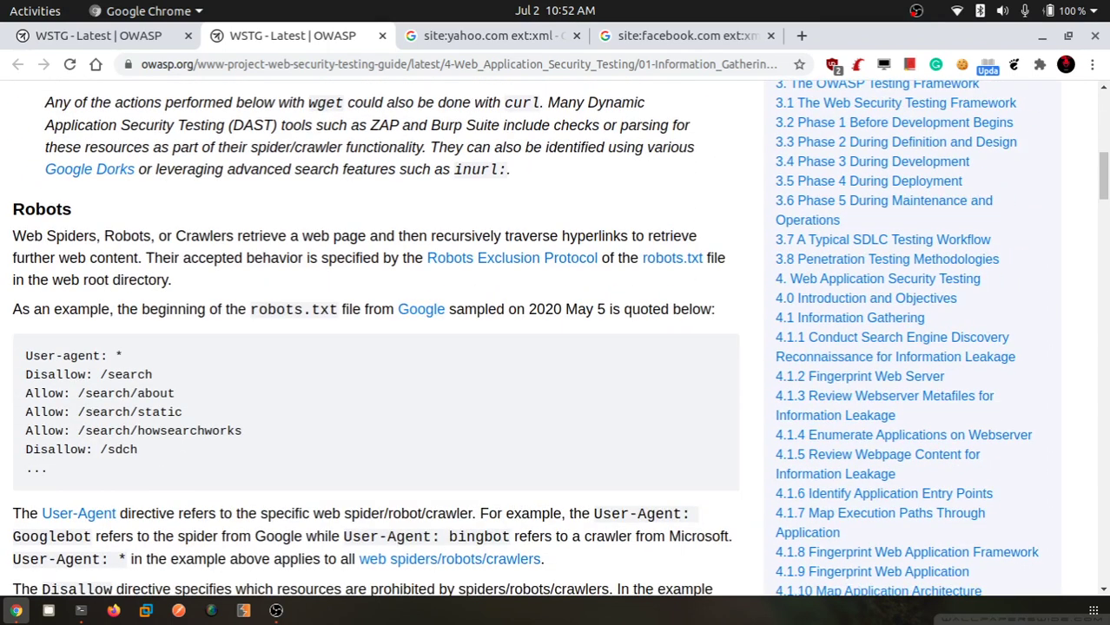
scroll(375, 339, "up", 3)
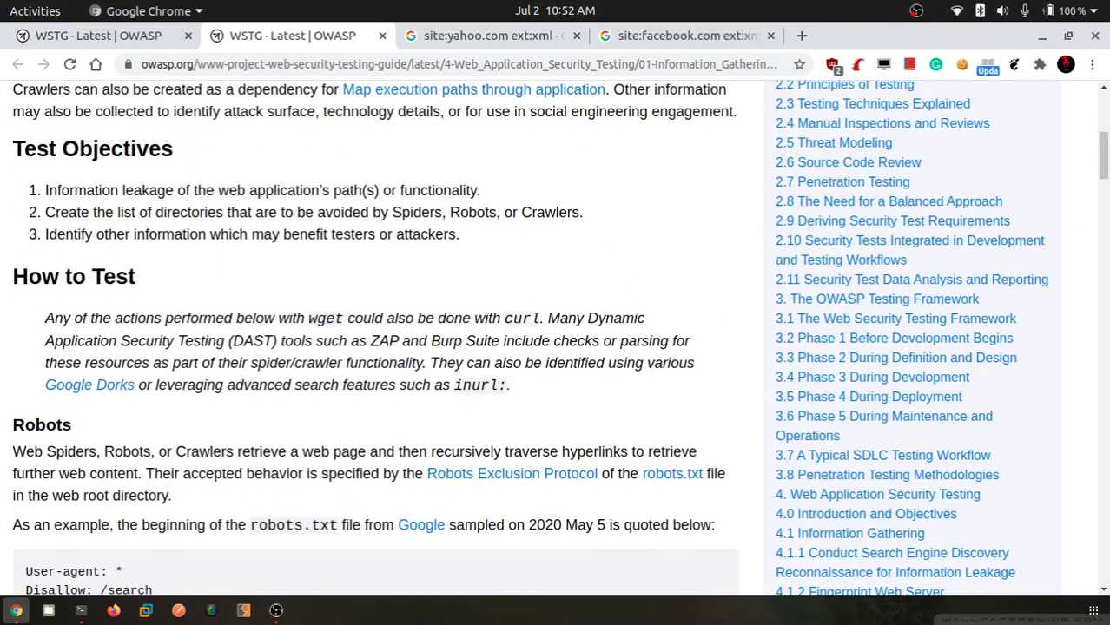
Examine the Robots section of the guide and its quoted sample of Google's robots.txt file.
double_click(42, 425)
left_click(42, 424)
scroll(375, 339, "down", 2)
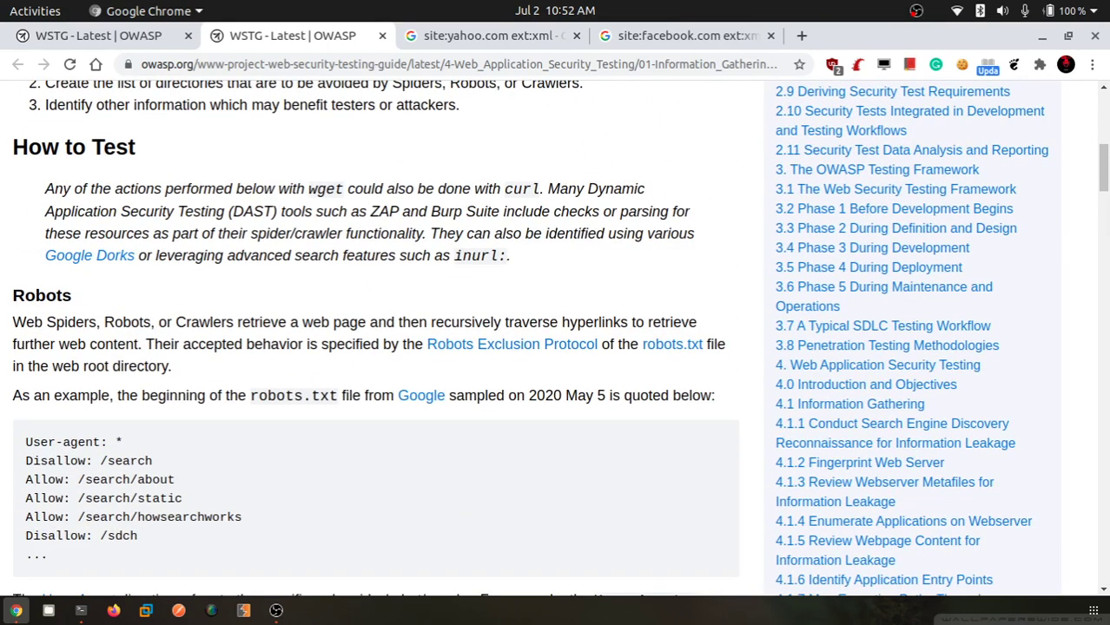
double_click(41, 295)
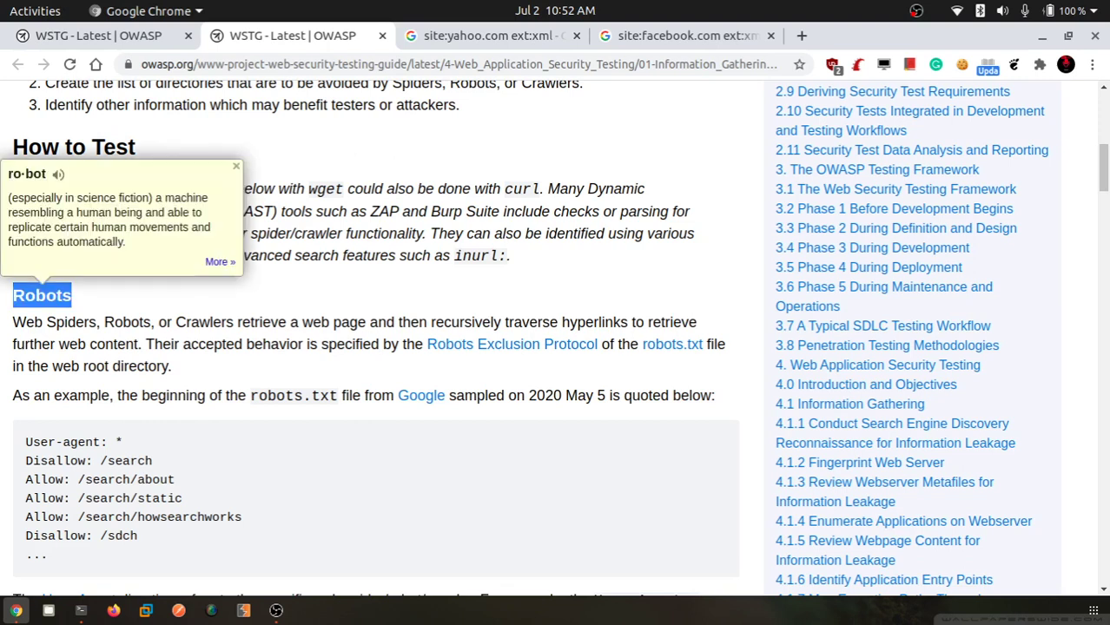
left_click(41, 295)
left_click_drag(250, 395, 330, 395)
left_click(330, 395)
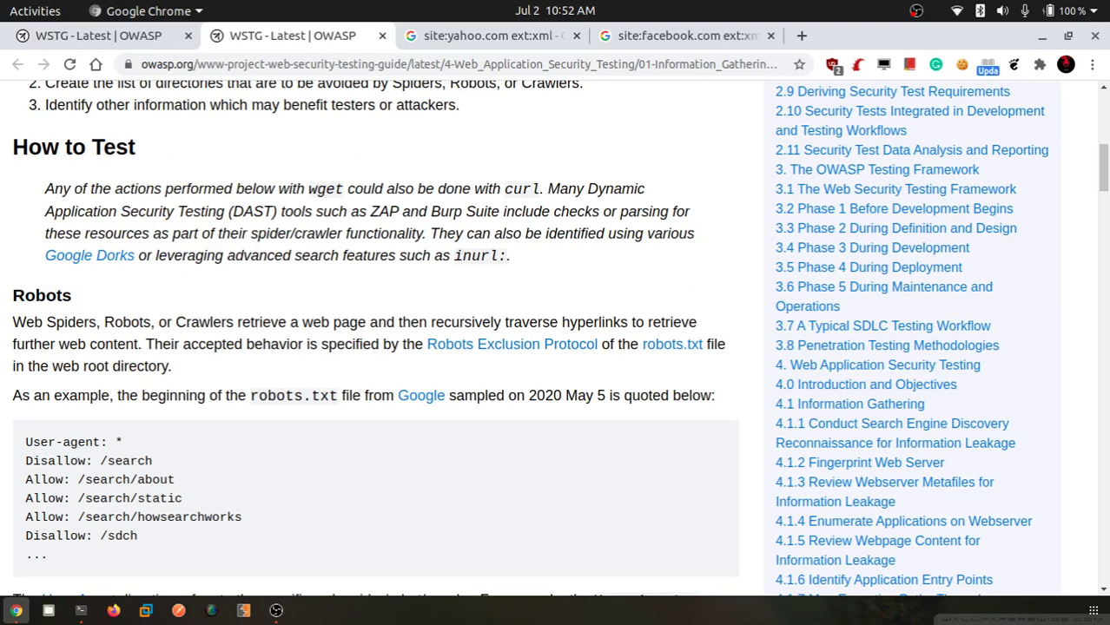
left_click_drag(25, 441, 139, 535)
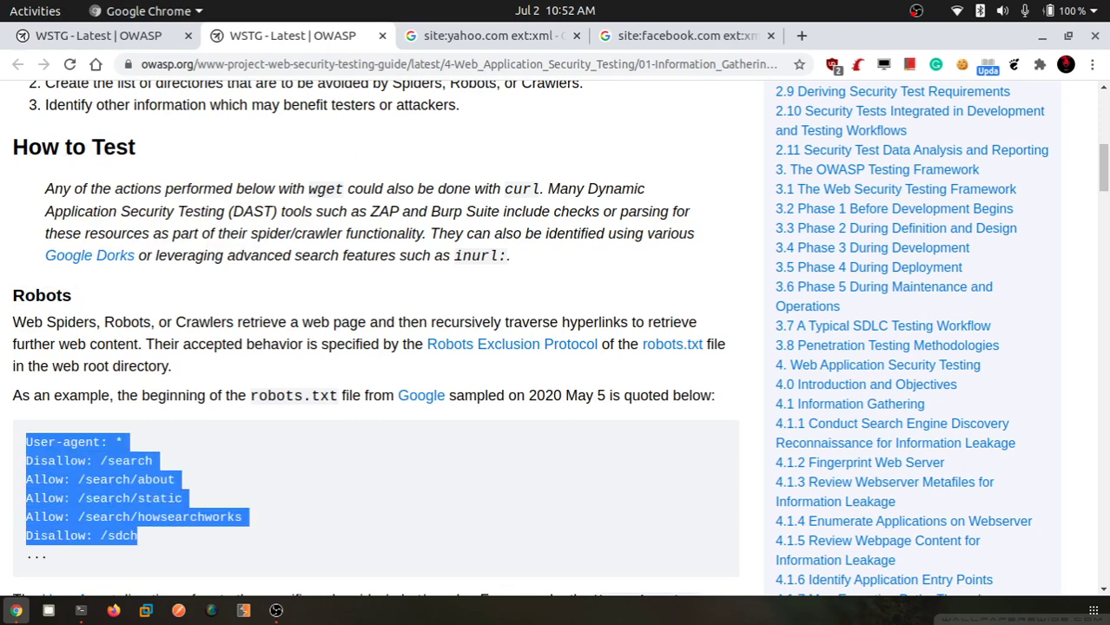
left_click(139, 535)
left_click_drag(25, 441, 139, 536)
left_click(139, 536)
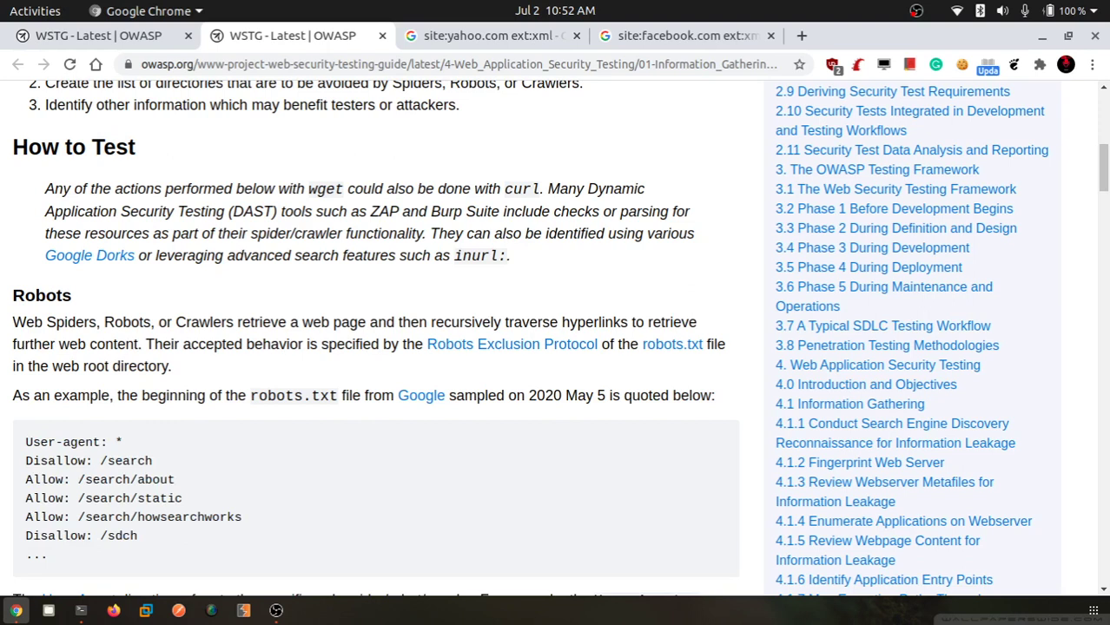
Examine the User-agent: * line in the sample robots.txt listing.
left_click_drag(25, 442, 123, 442)
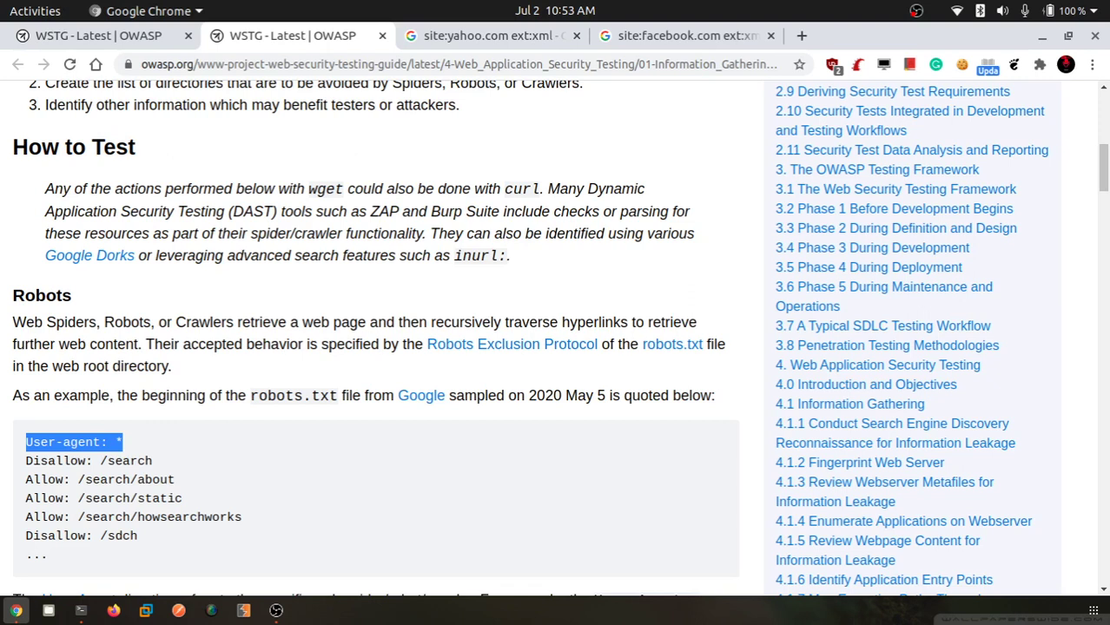
triple_click(59, 442)
left_click(77, 441)
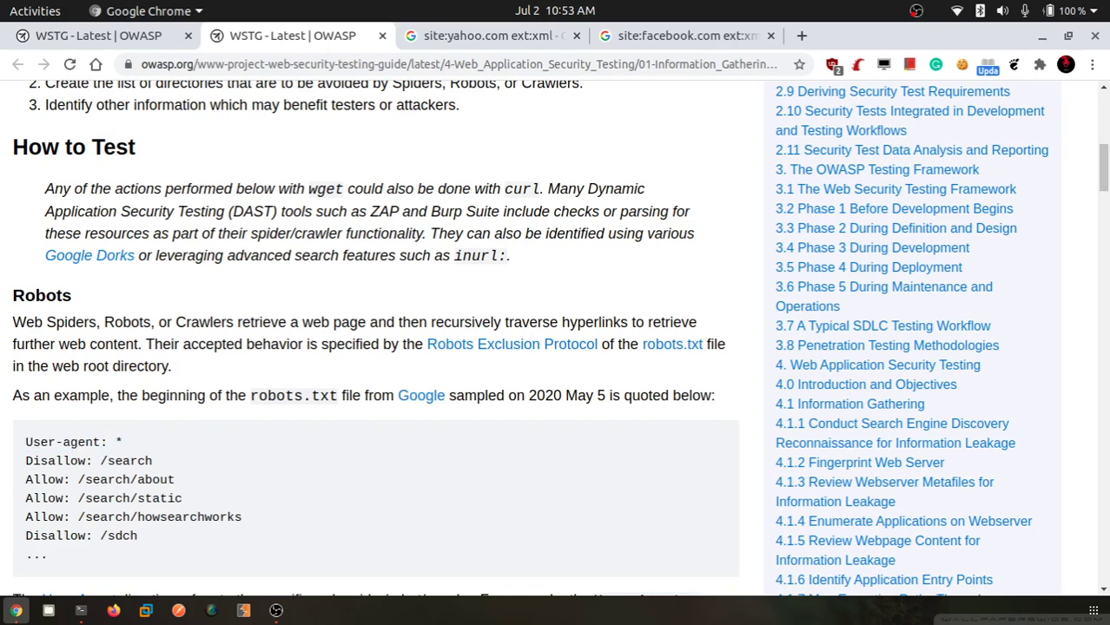
left_click_drag(26, 442, 122, 442)
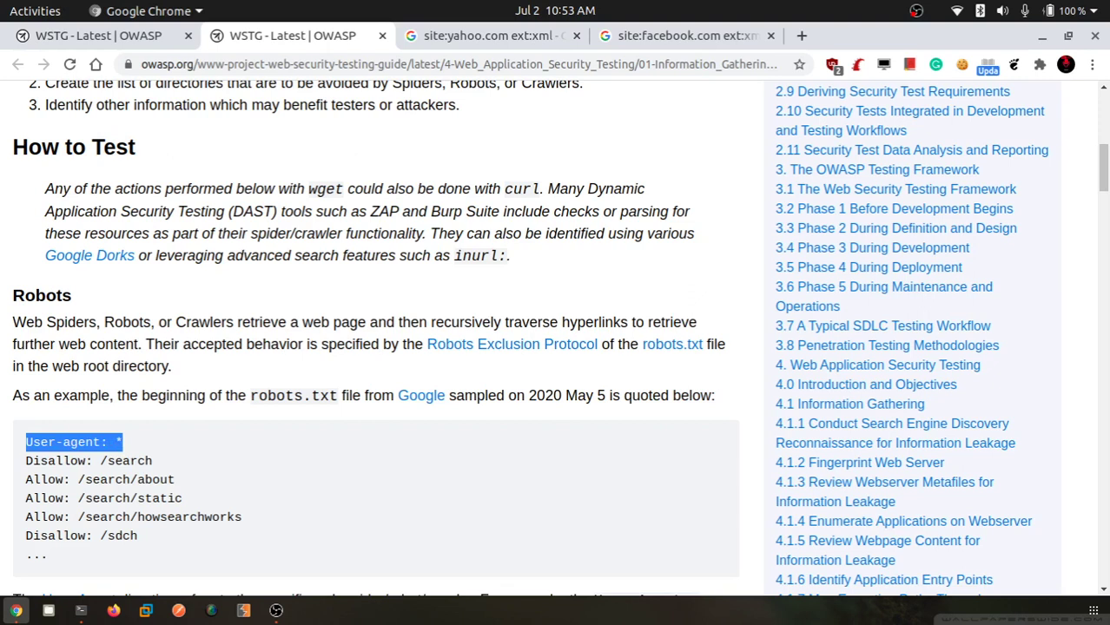
left_click(123, 442)
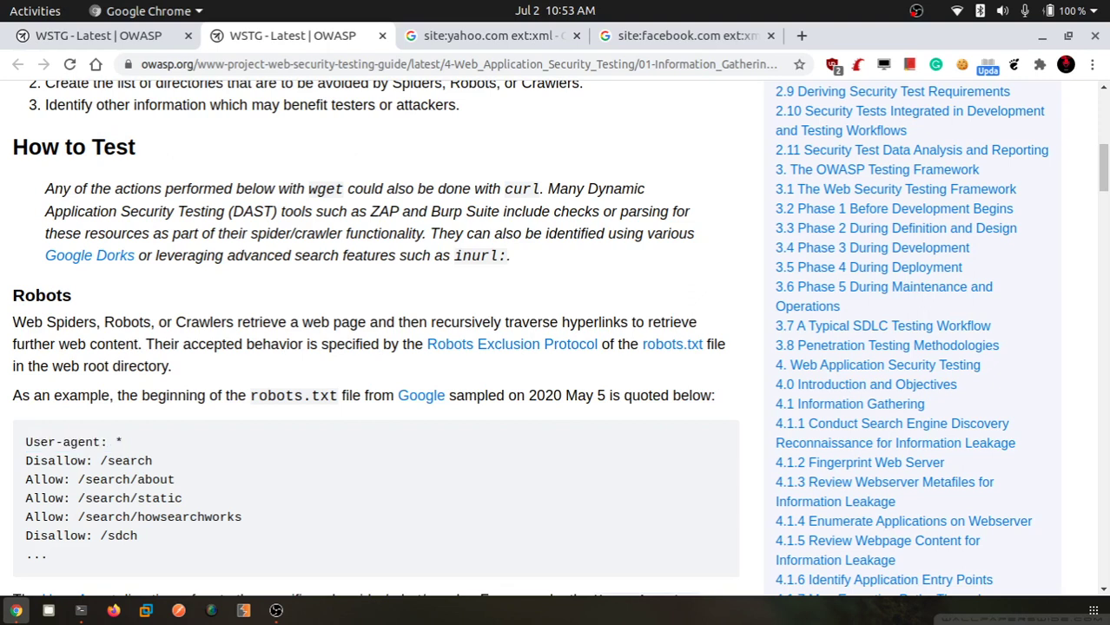
left_click_drag(26, 442, 122, 442)
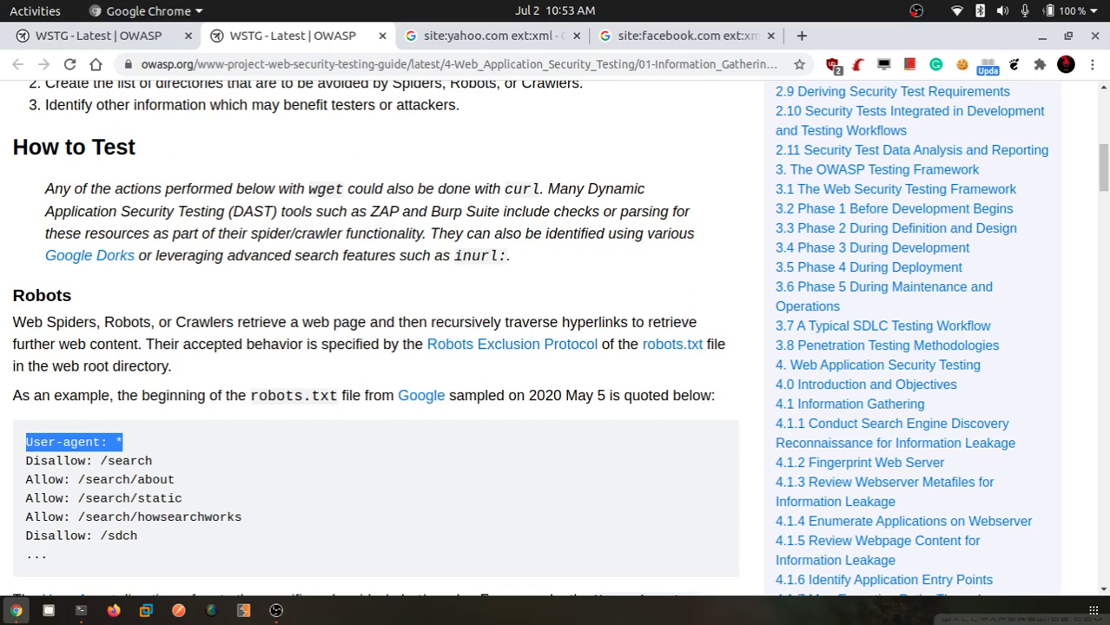
left_click(123, 441)
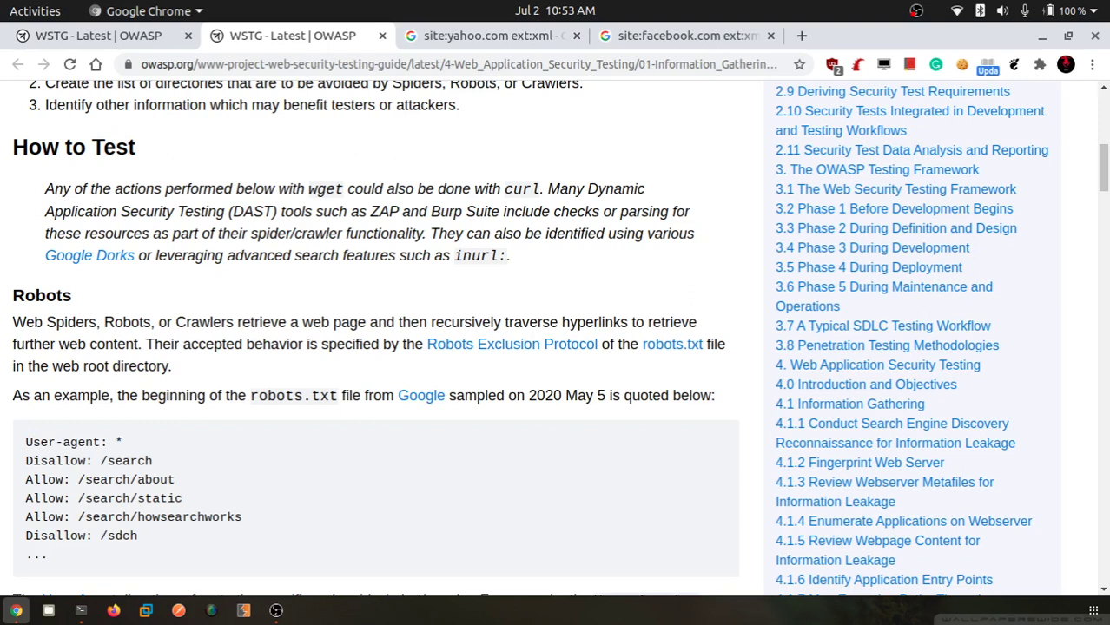
Examine the Disallow and Allow path entries in the sample robots.txt, including /search, /search/about and /search/static.
left_click_drag(26, 460, 153, 461)
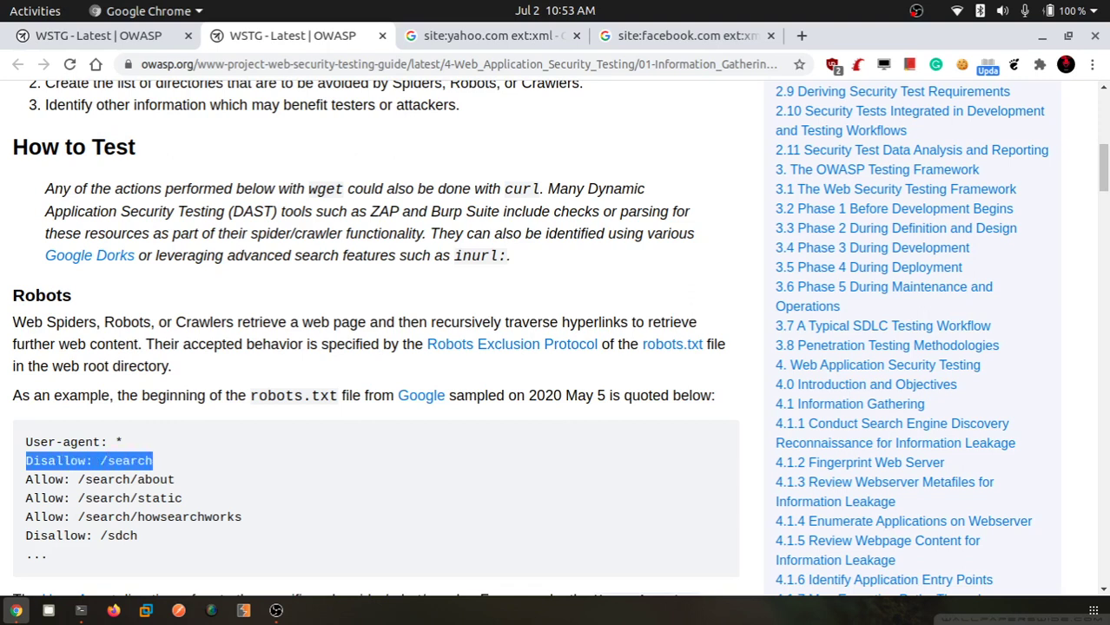
left_click_drag(26, 479, 174, 479)
left_click(175, 479)
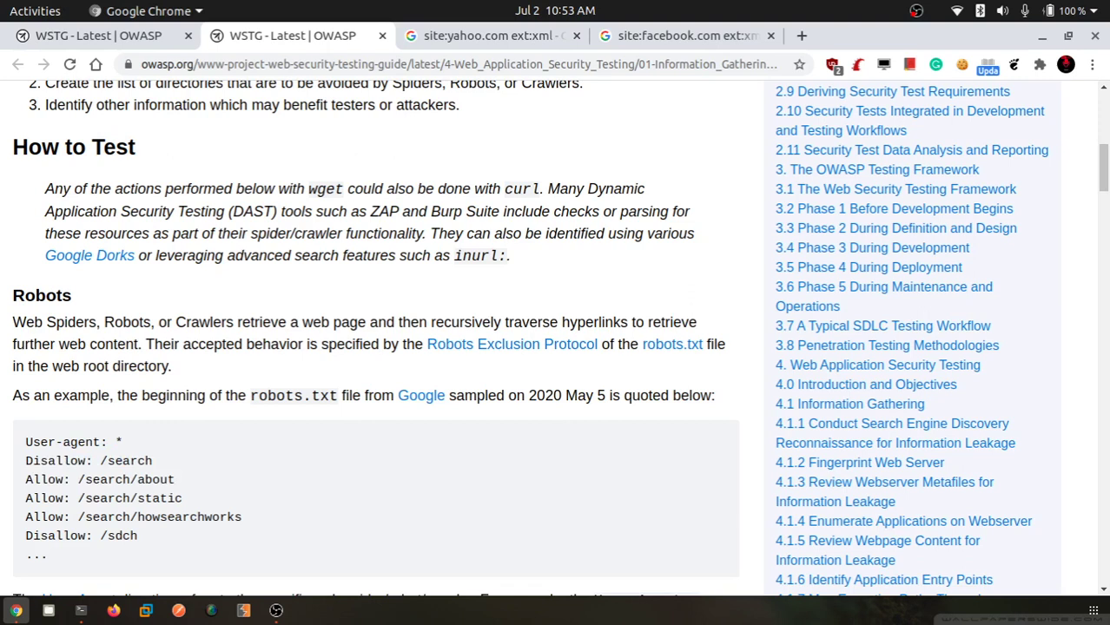
left_click_drag(78, 479, 174, 479)
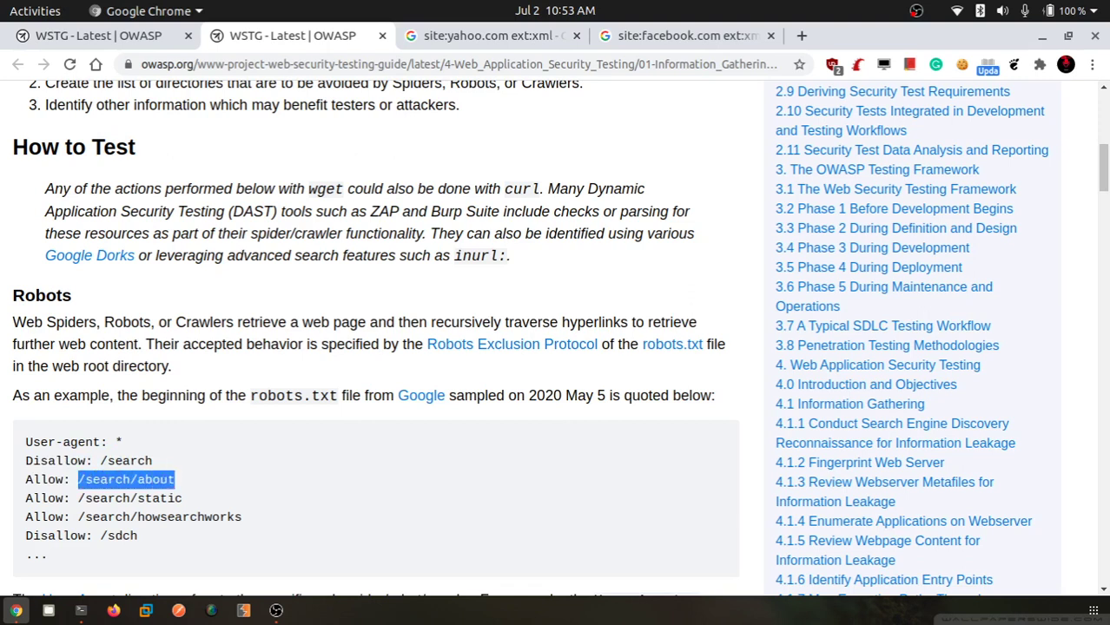
left_click_drag(78, 498, 182, 499)
left_click(183, 499)
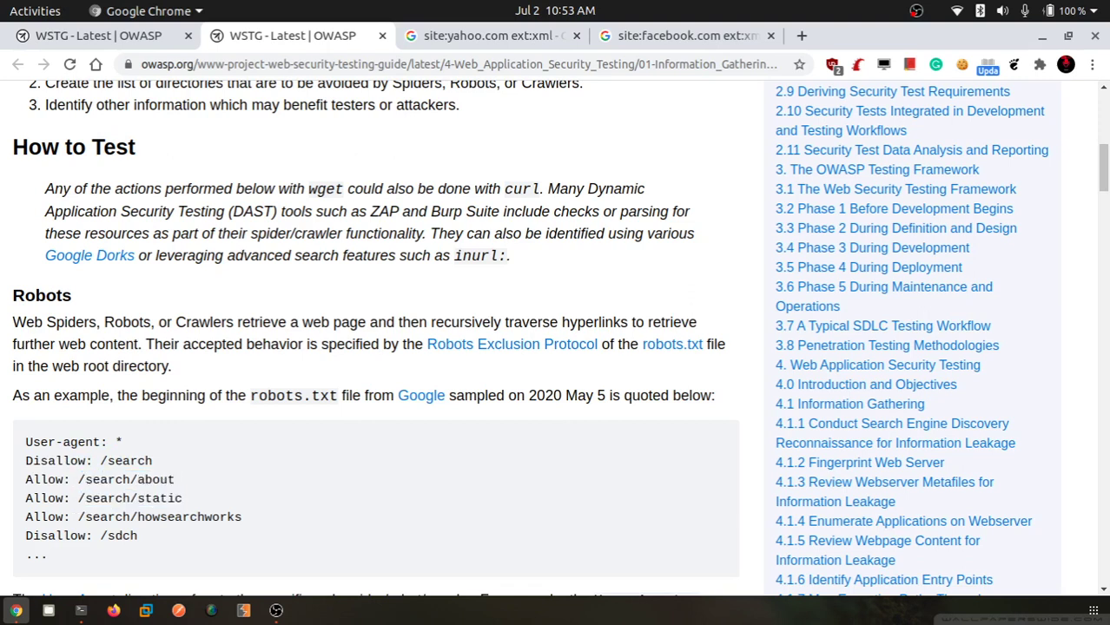
double_click(130, 461)
left_click(130, 461)
Search Google in a new tab for site:binary.com ext:txt and check the terms of the query.
left_click(802, 36)
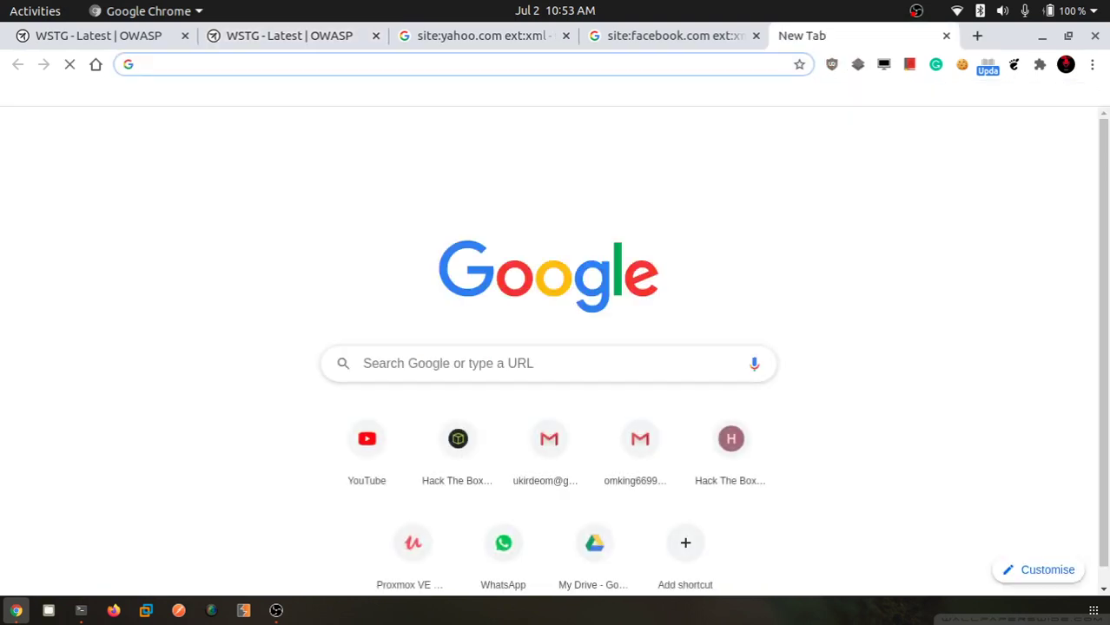
left_click(461, 64)
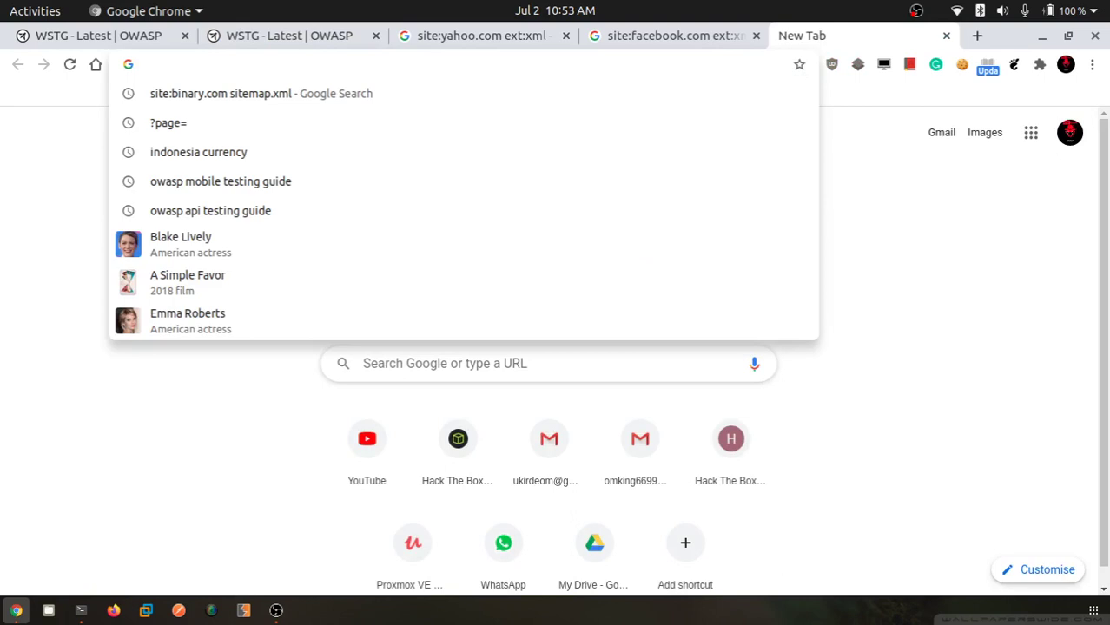
type("site:binar")
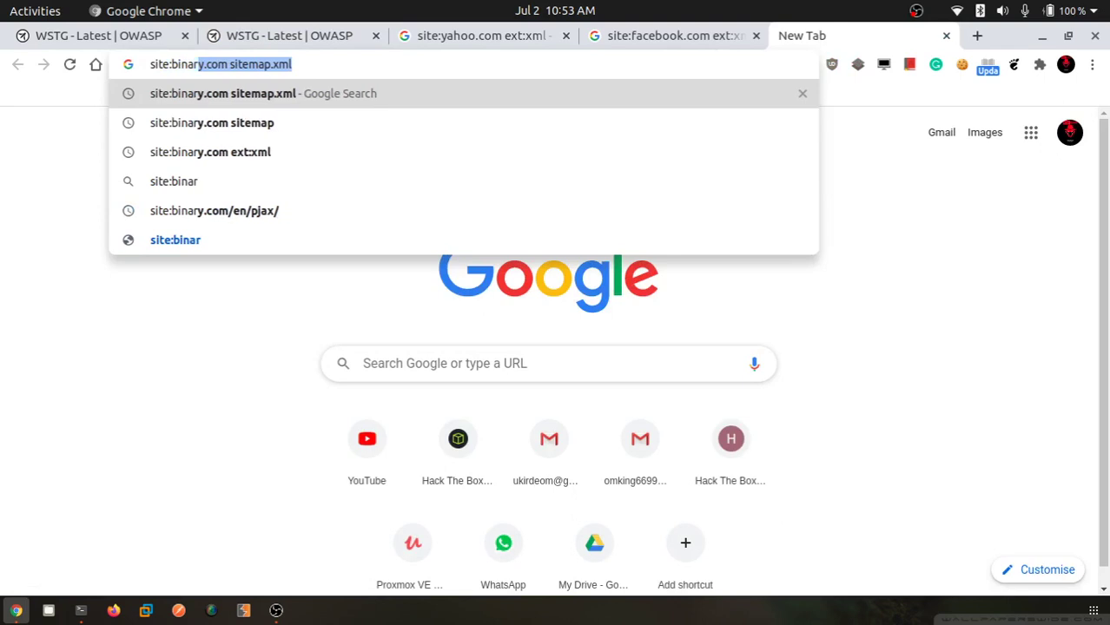
type("y.com")
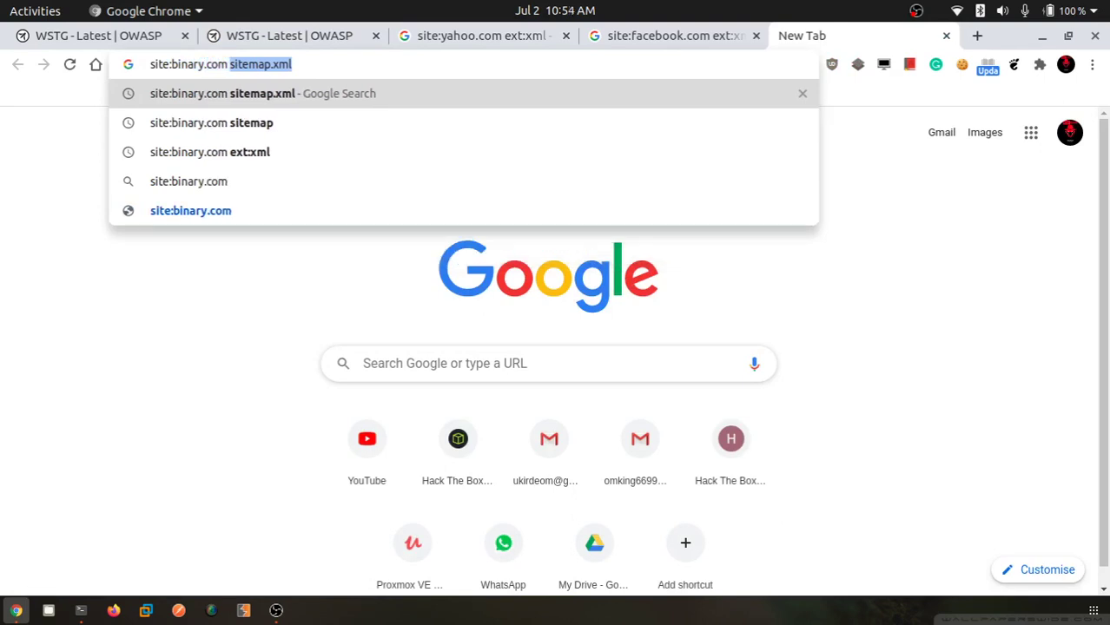
type(" ext:t")
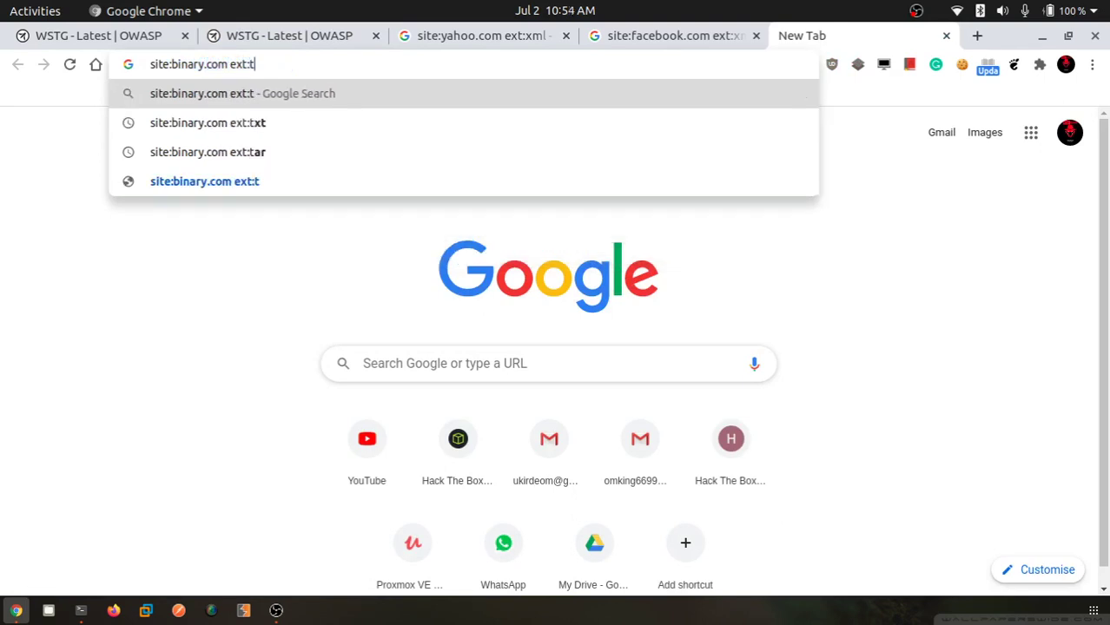
type("xt")
key("Return")
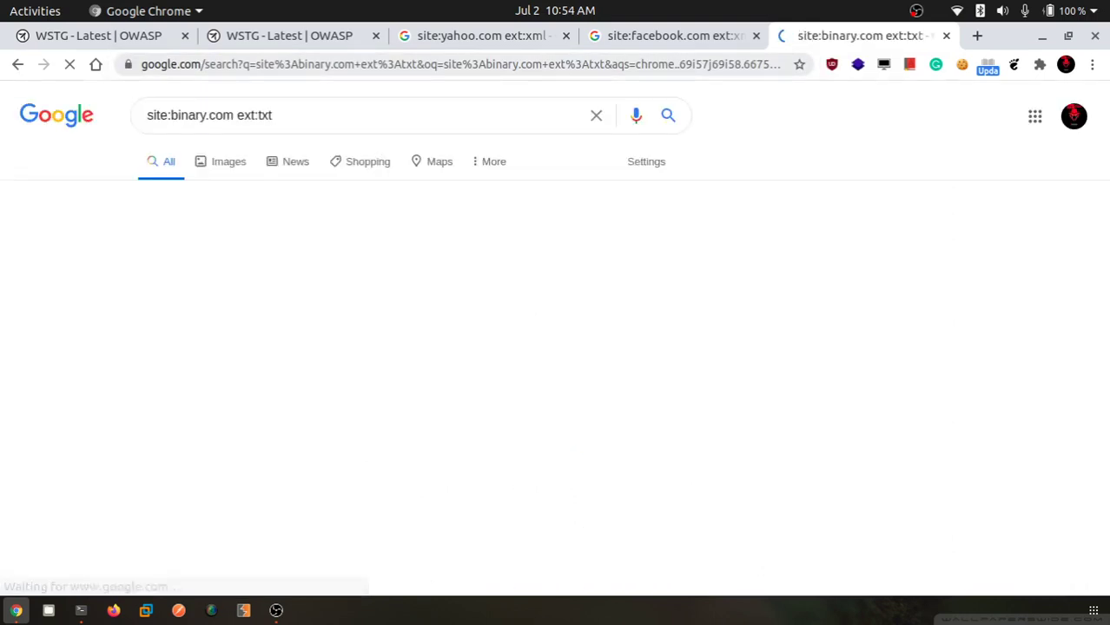
double_click(254, 114)
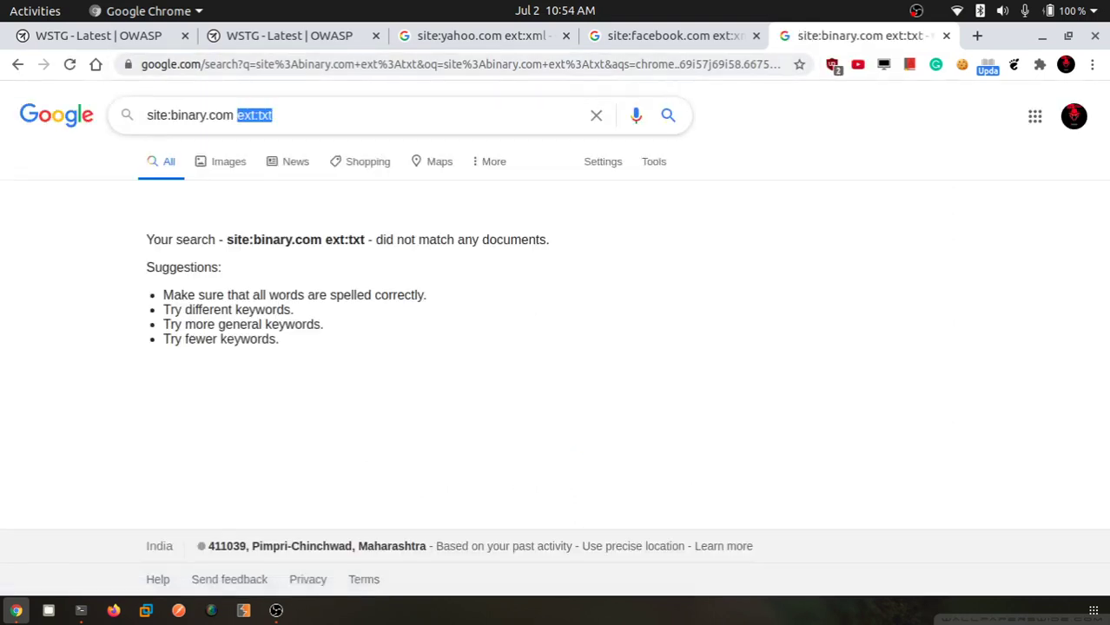
double_click(189, 115)
left_click(189, 115)
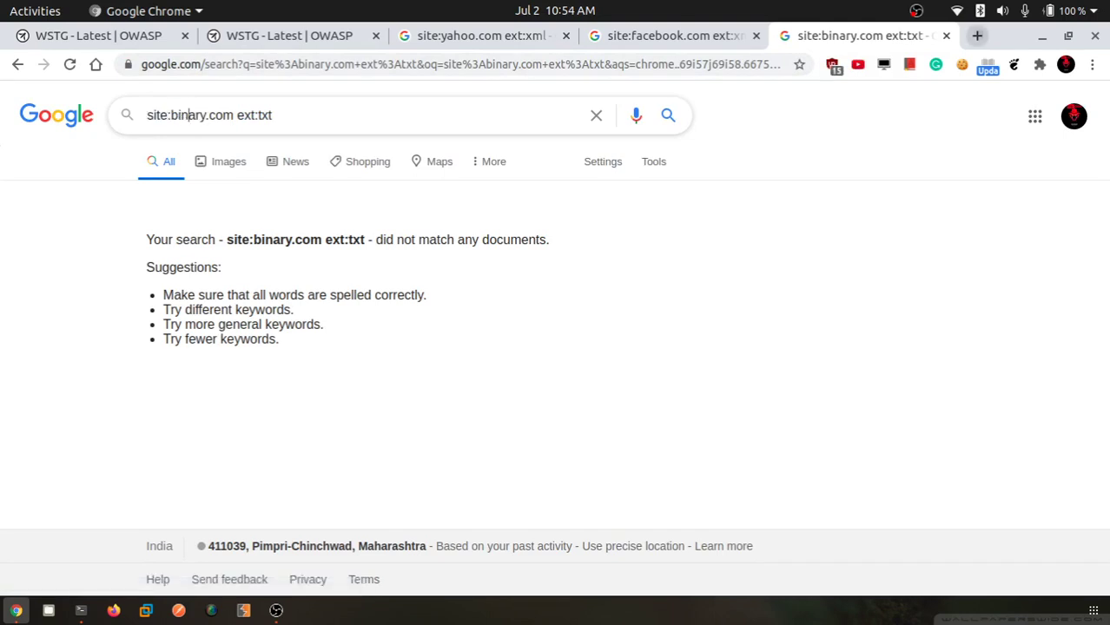
Open the binary.com website in another new tab.
left_click(977, 36)
type("binary.com")
key("Return")
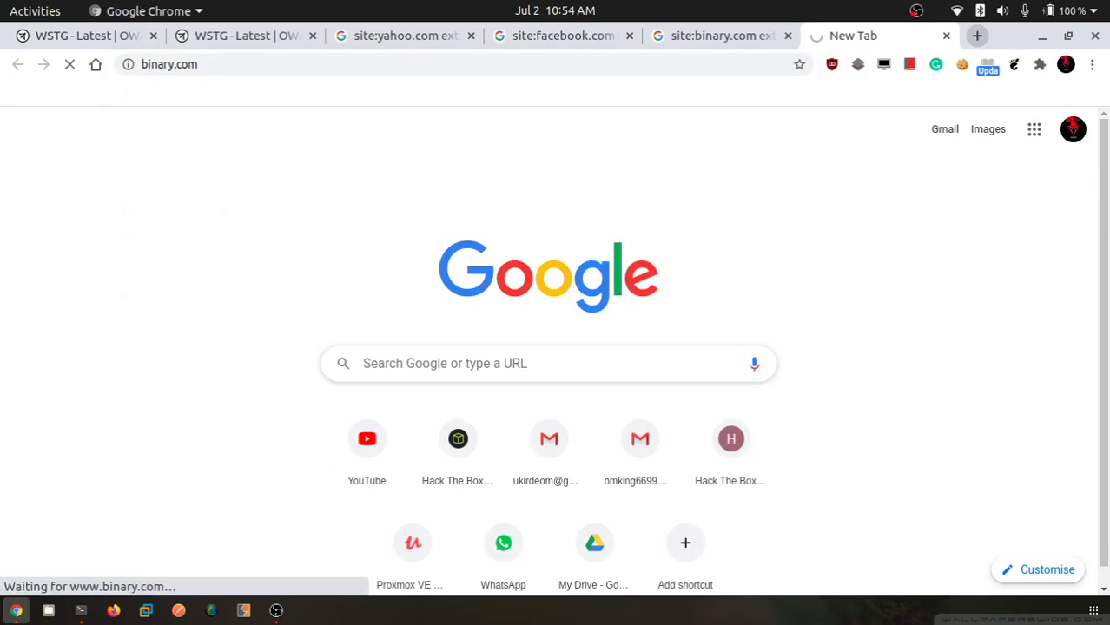
Return to the site:binary.com ext:txt search results and duplicate that tab.
left_click(721, 36)
left_click(188, 115)
double_click(188, 114)
right_click(695, 35)
left_click(734, 116)
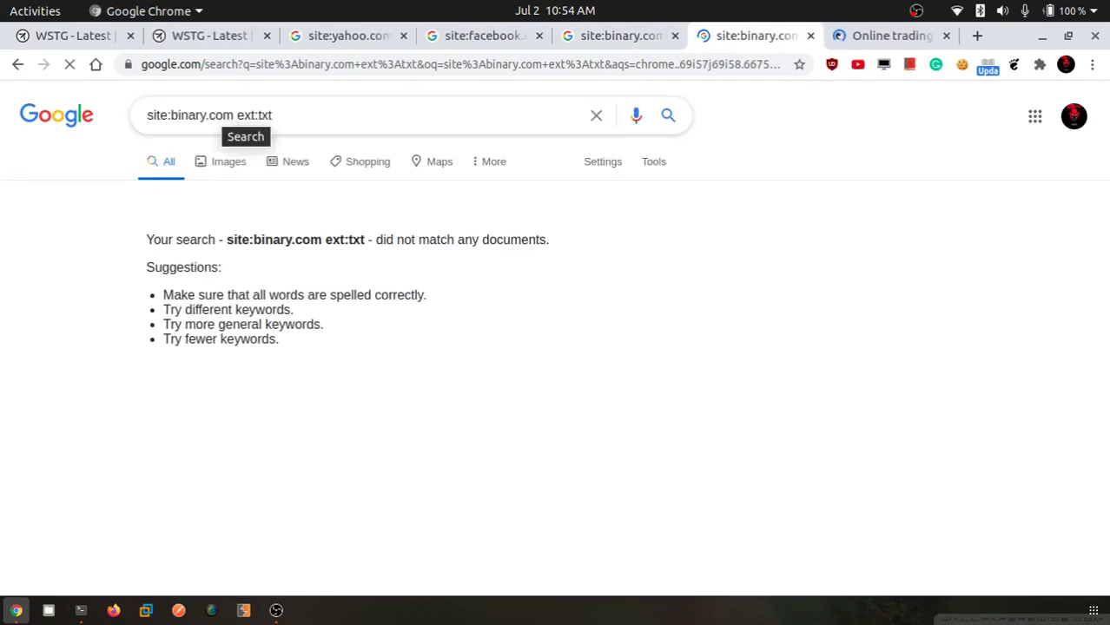
Search Google for site:yahoo.com ext:txt and open the Yahoo! Sports result in a new tab.
left_click(188, 115)
left_click(209, 115)
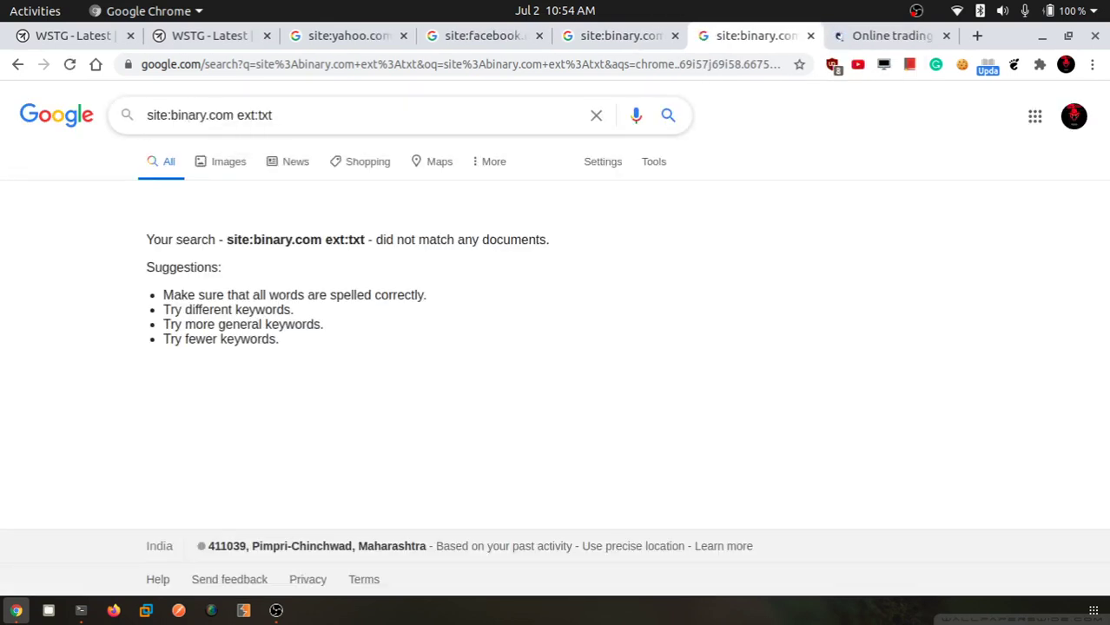
key("BackSpace")
key("BackSpace")
key("BackSpace")
key("BackSpace")
key("BackSpace")
key("BackSpace")
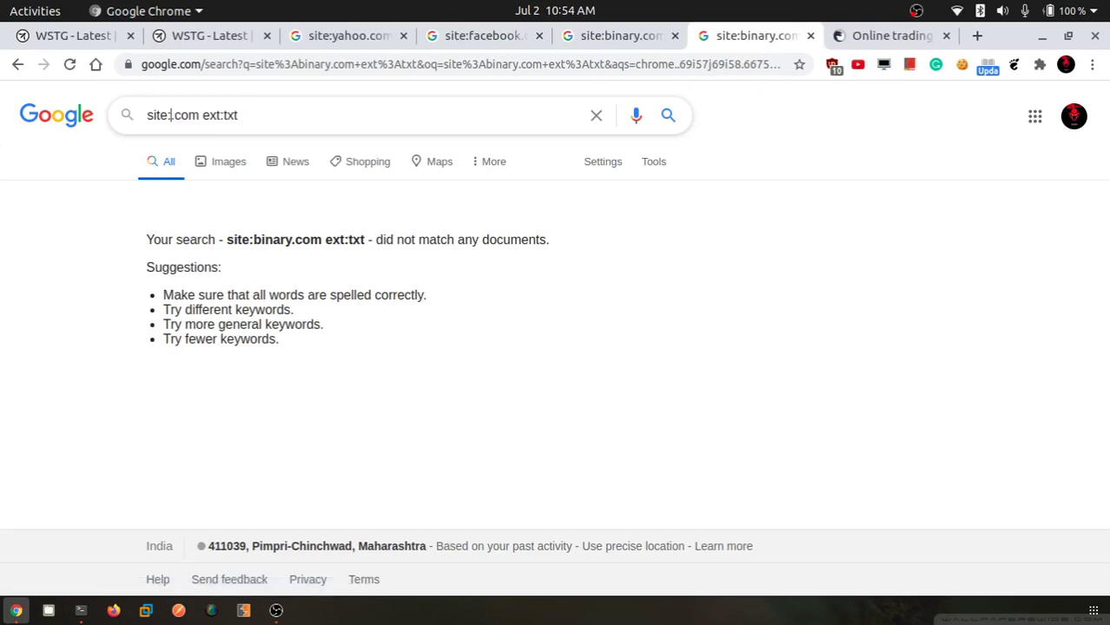
type("yahoo")
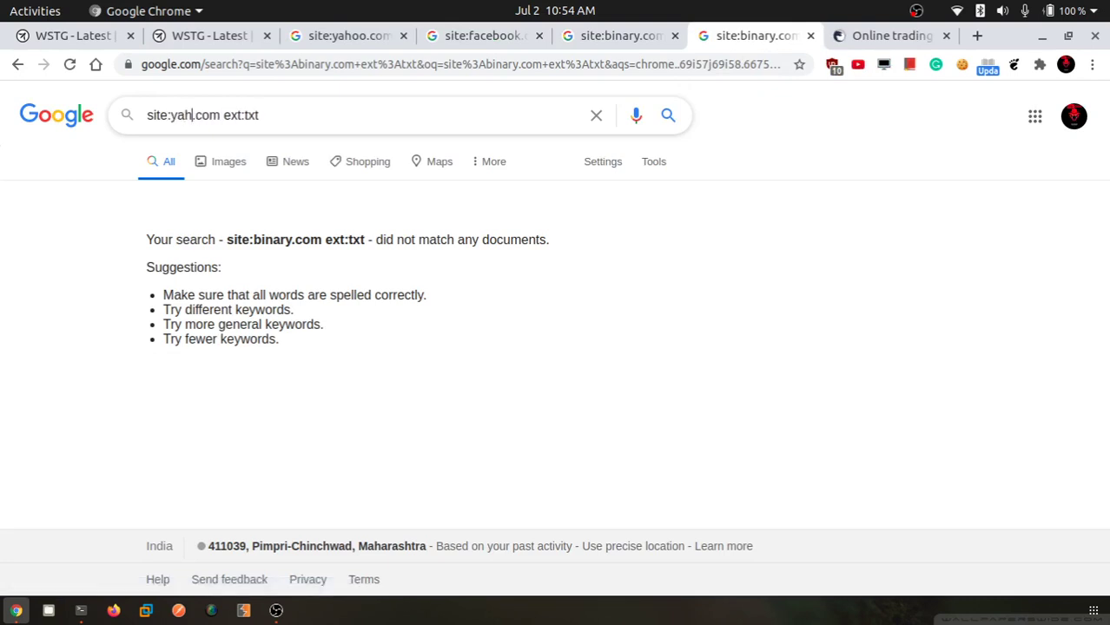
key("Return")
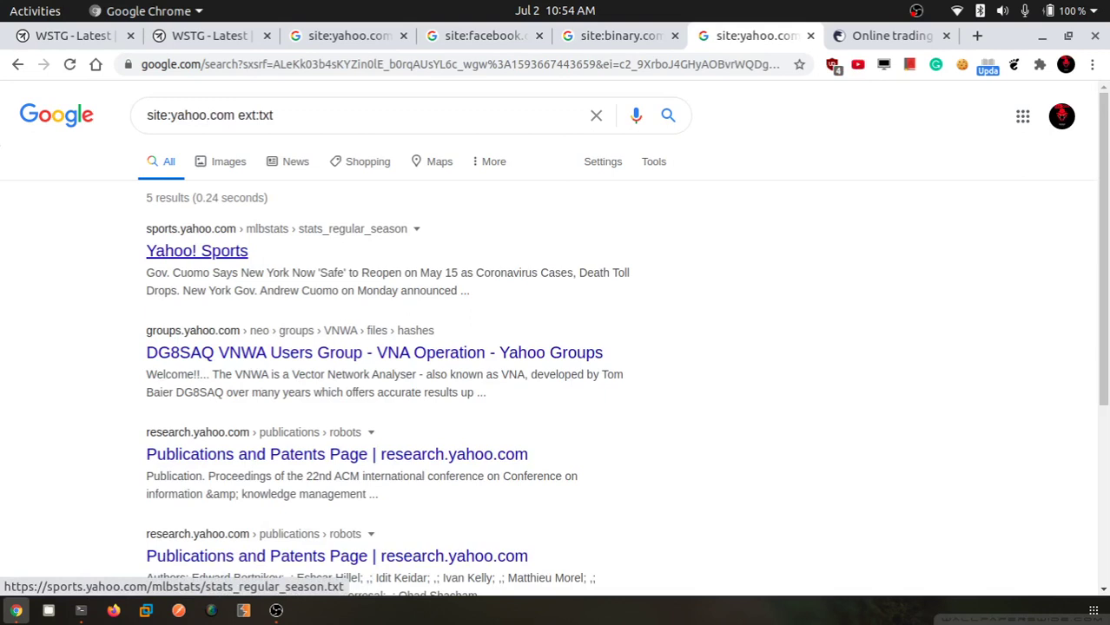
middle_click(197, 251)
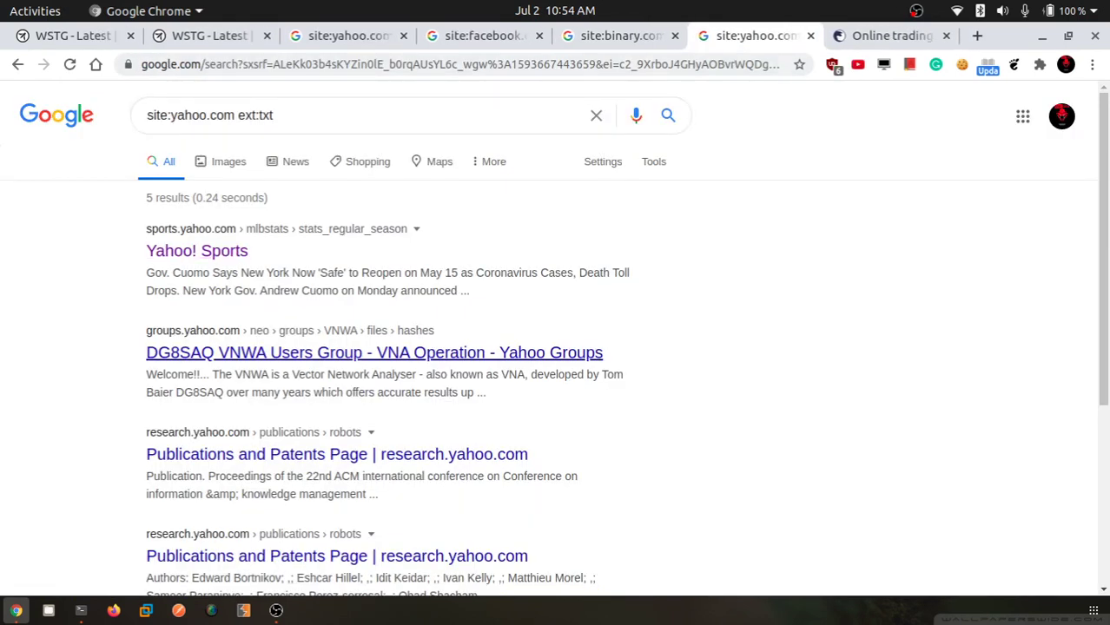
Switch to the binary.com tab and change its address to load the site's robots file.
key("ctrl+Tab")
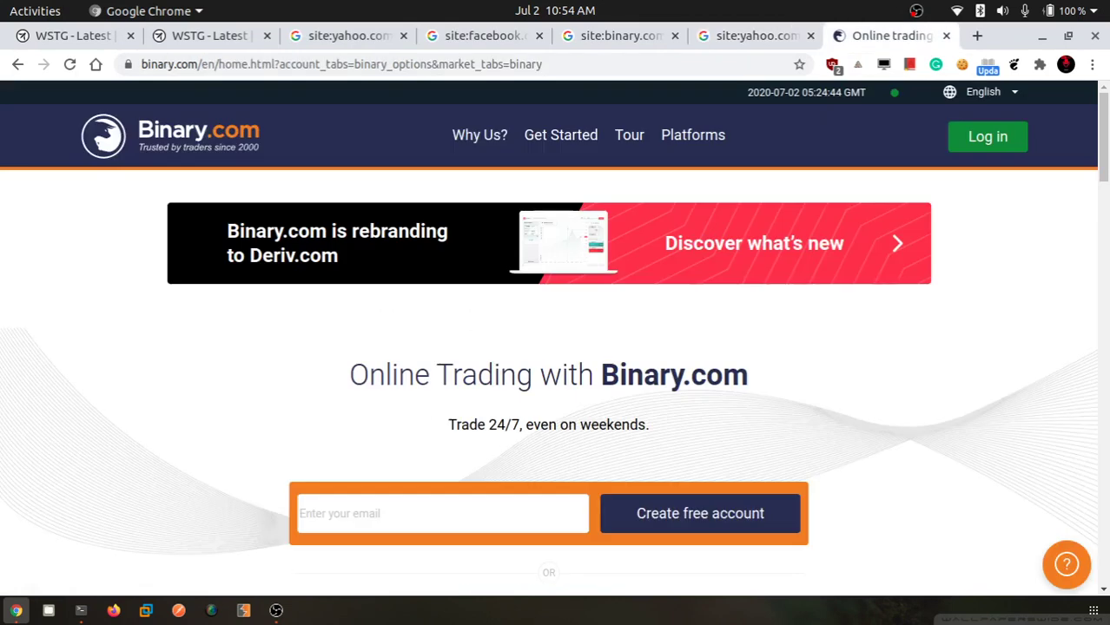
left_click_drag(201, 64, 544, 65)
type("robot")
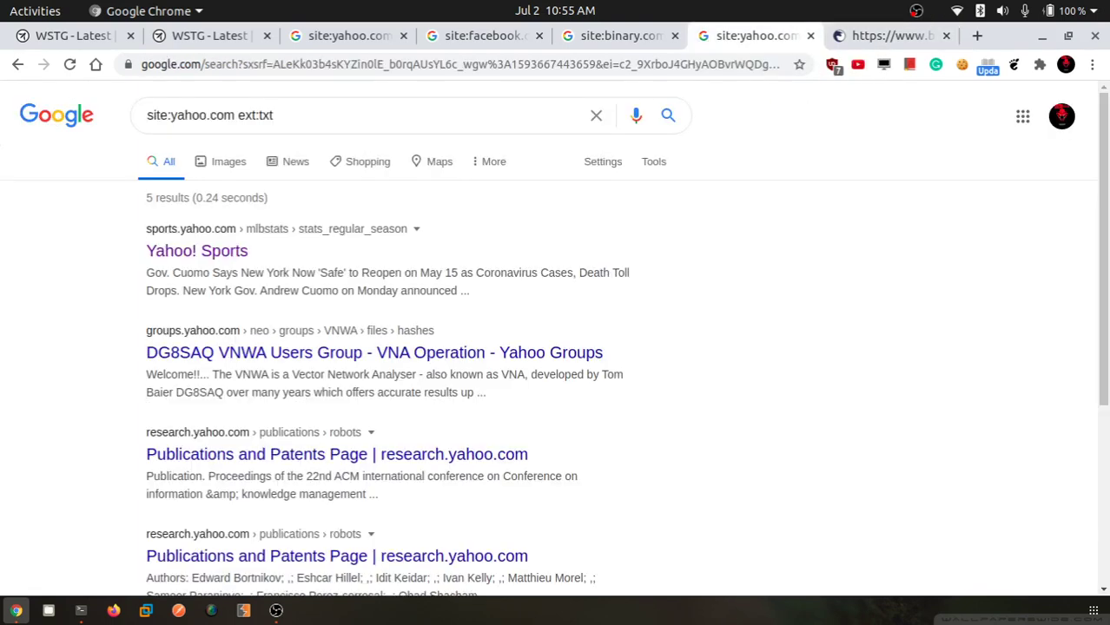
Look through the site:yahoo.com ext:txt results and change the query to search for site:miui.com ext:txt.
scroll(556, 347, "down", 5)
scroll(556, 347, "up", 5)
left_click_drag(147, 114, 206, 114)
left_click(191, 115)
left_click(207, 115)
key("BackSpace")
key("BackSpace")
key("BackSpace")
key("BackSpace")
key("BackSpace")
type("miui")
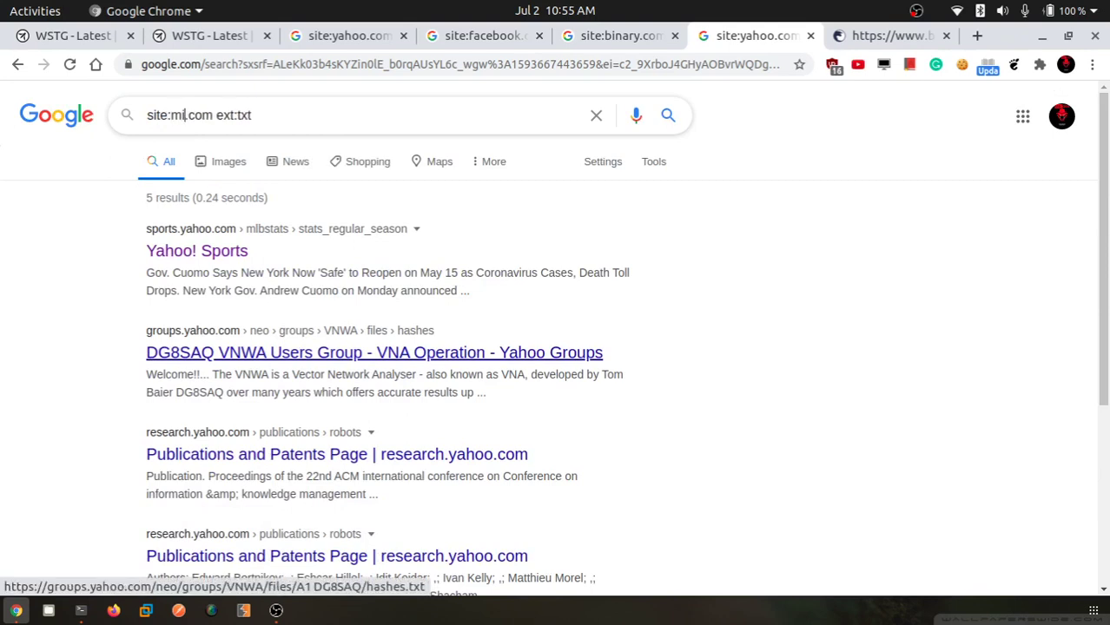
key("Return")
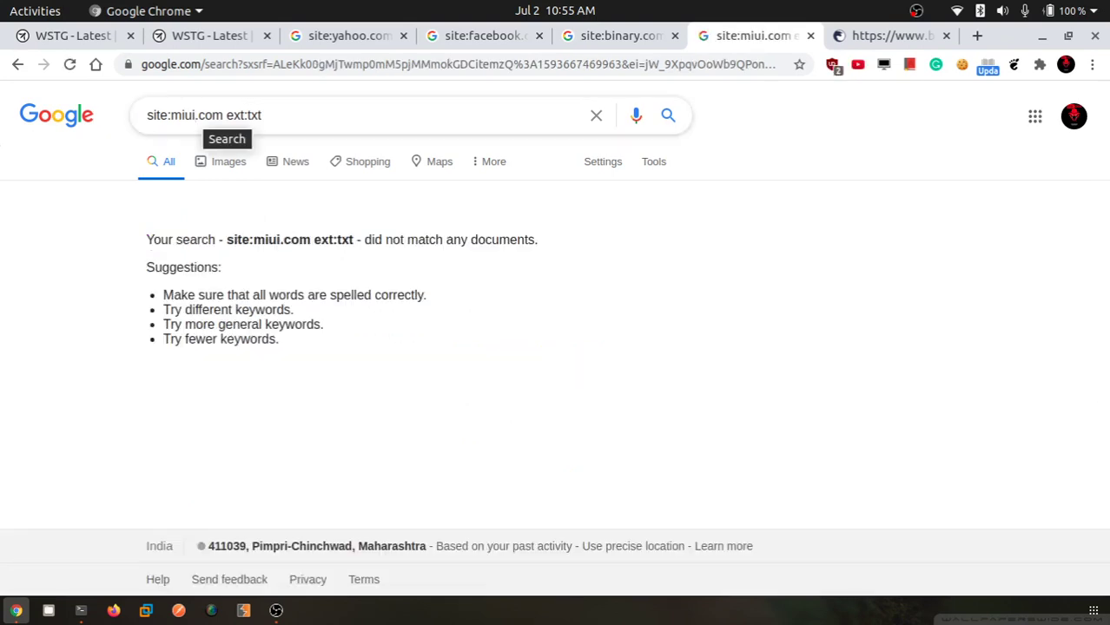
Search for site:mi.com ext:txt instead and open mi.com's robots.txt in a new tab to check its wildcard Disallow entries.
left_click(199, 115)
key("BackSpace")
key("BackSpace")
key("Return")
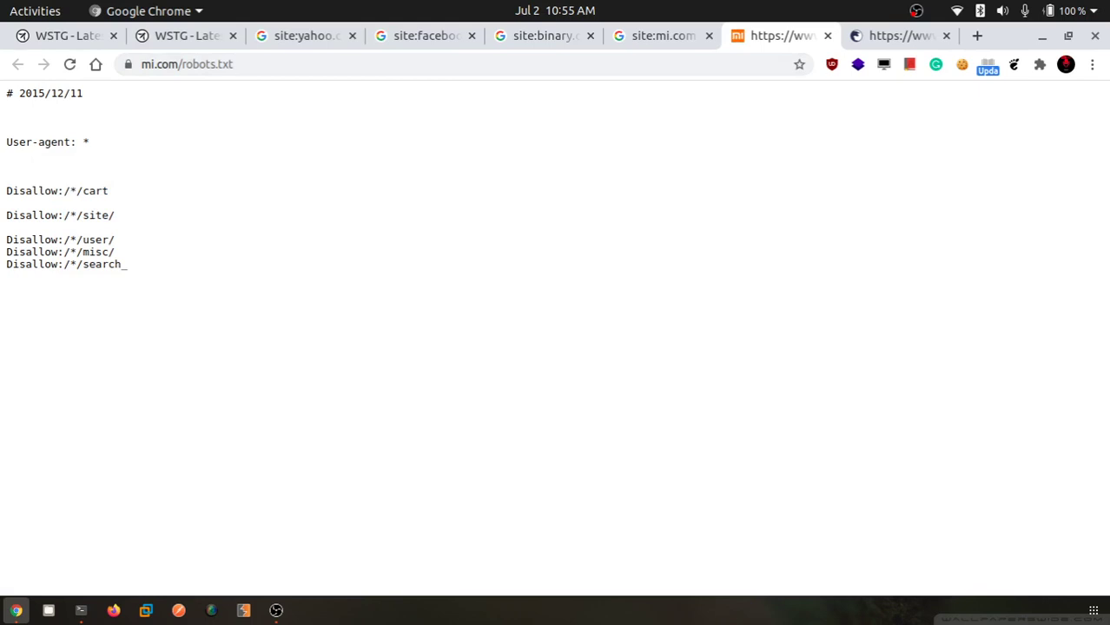
mouse_move(69, 251)
left_mouse_down()
mouse_move(90, 252)
mouse_move(70, 252)
left_mouse_up()
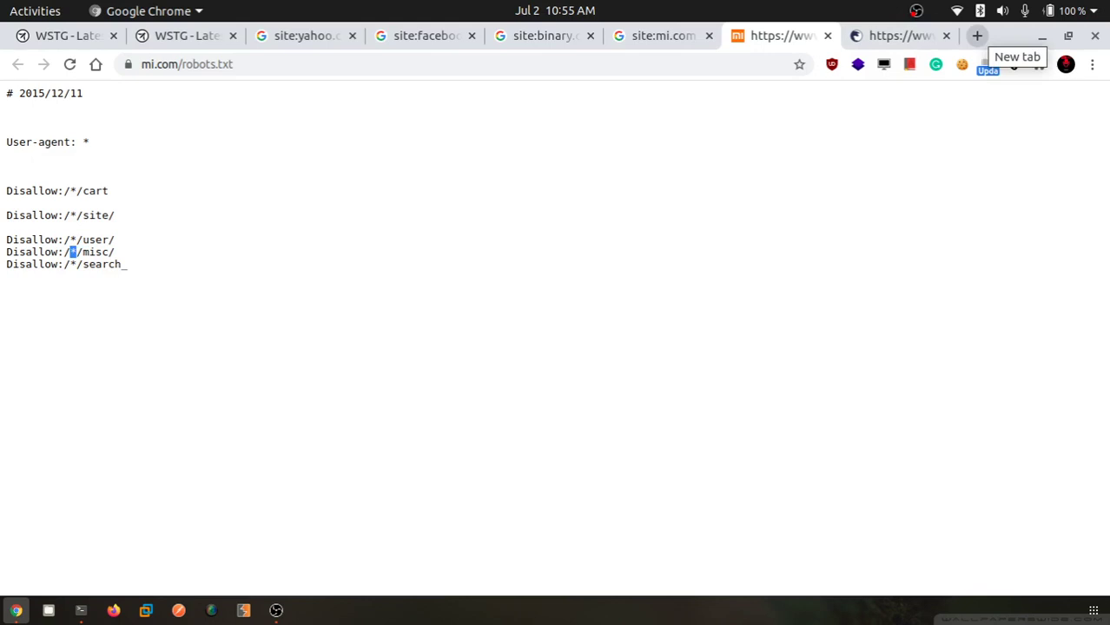
left_click(977, 36)
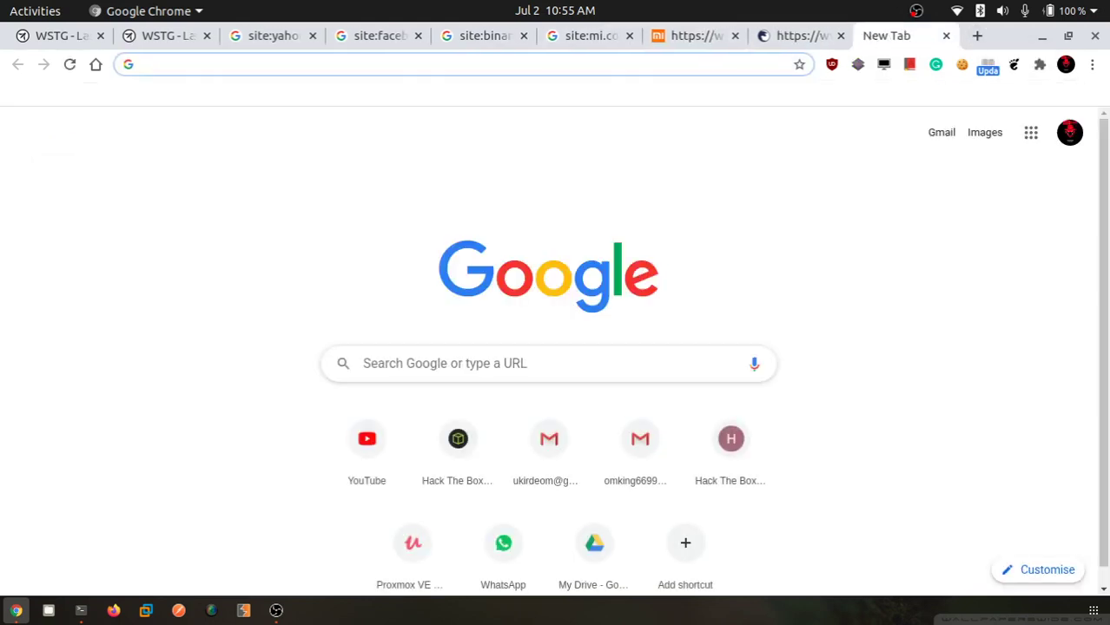
key("Down")
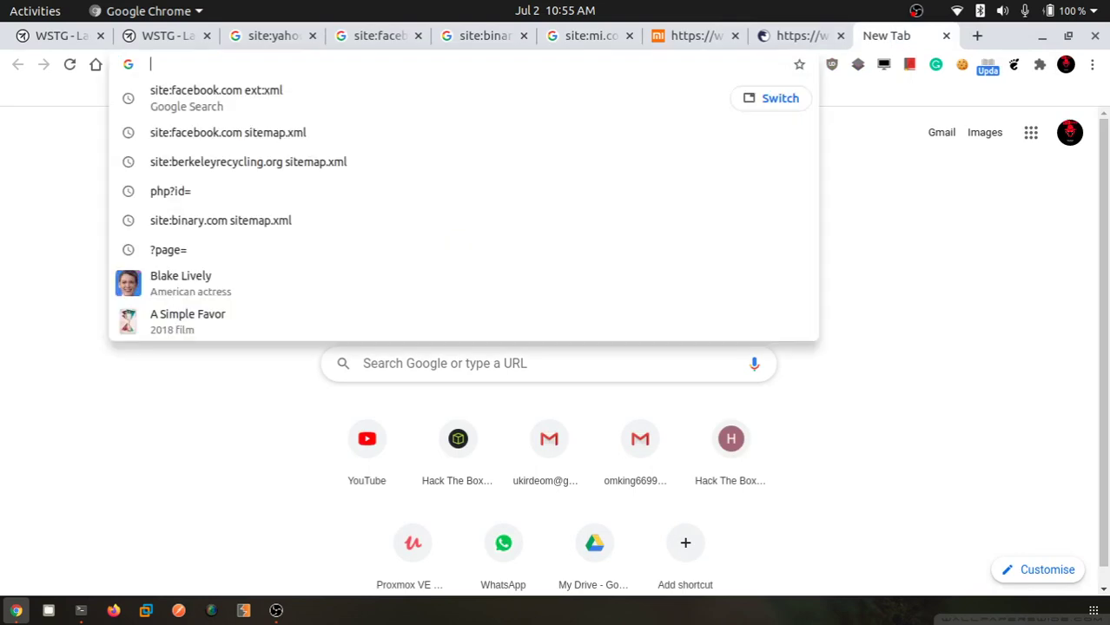
key("ctrl+Page_Up")
key("ctrl+Page_Up")
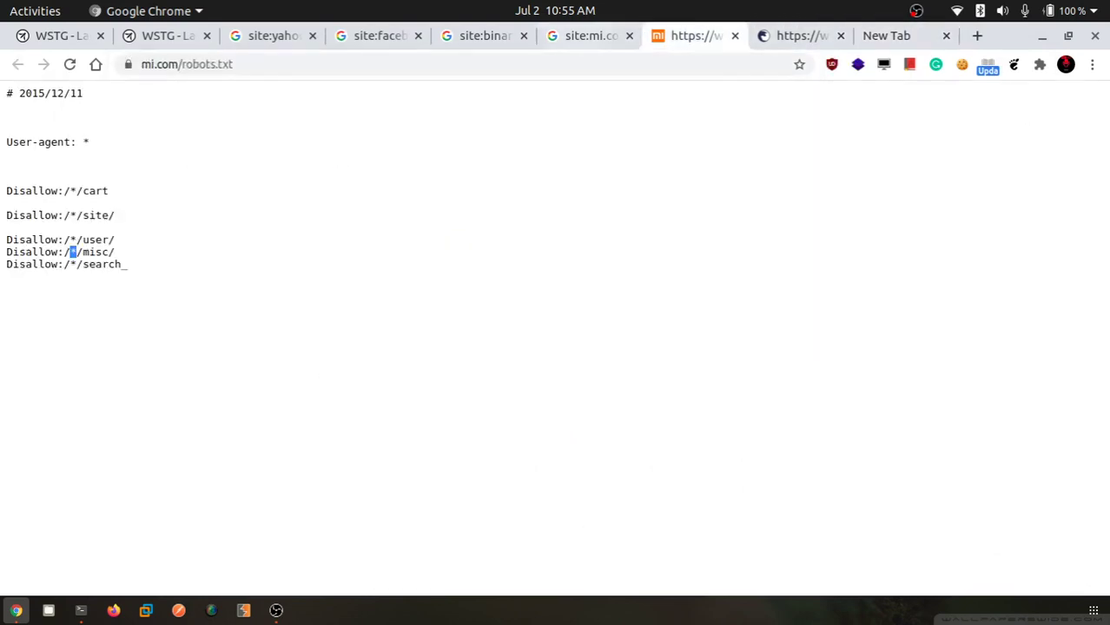
Go back to the site:mi.com results, search for site:hackerone.com ext:txt, and open the hackerone.com robots result in a new tab.
key("ctrl+Page_Up")
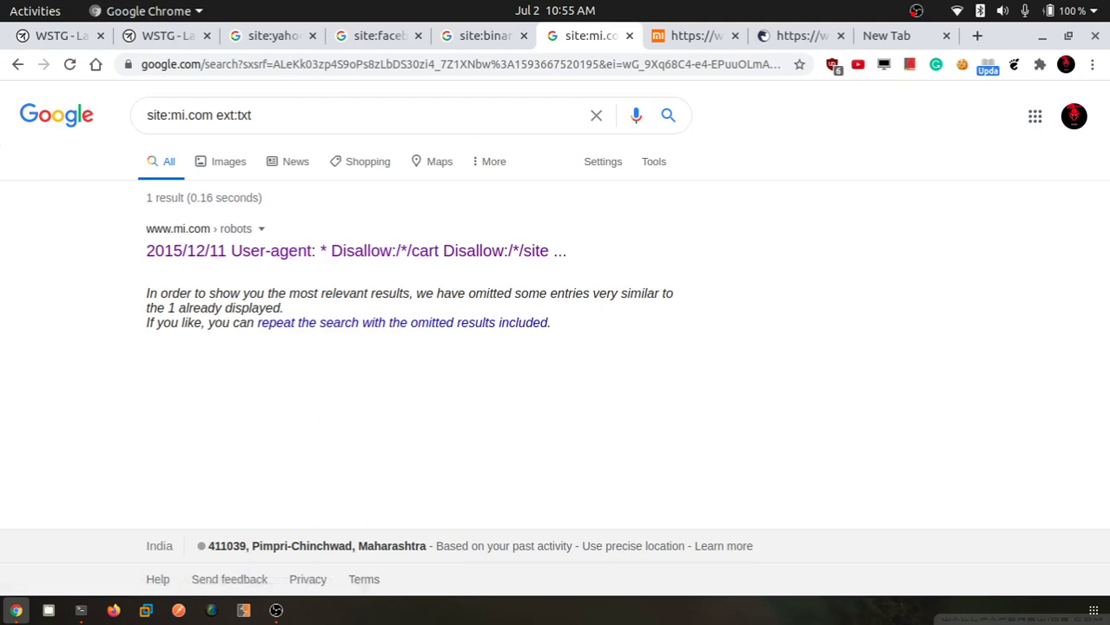
left_click(171, 115)
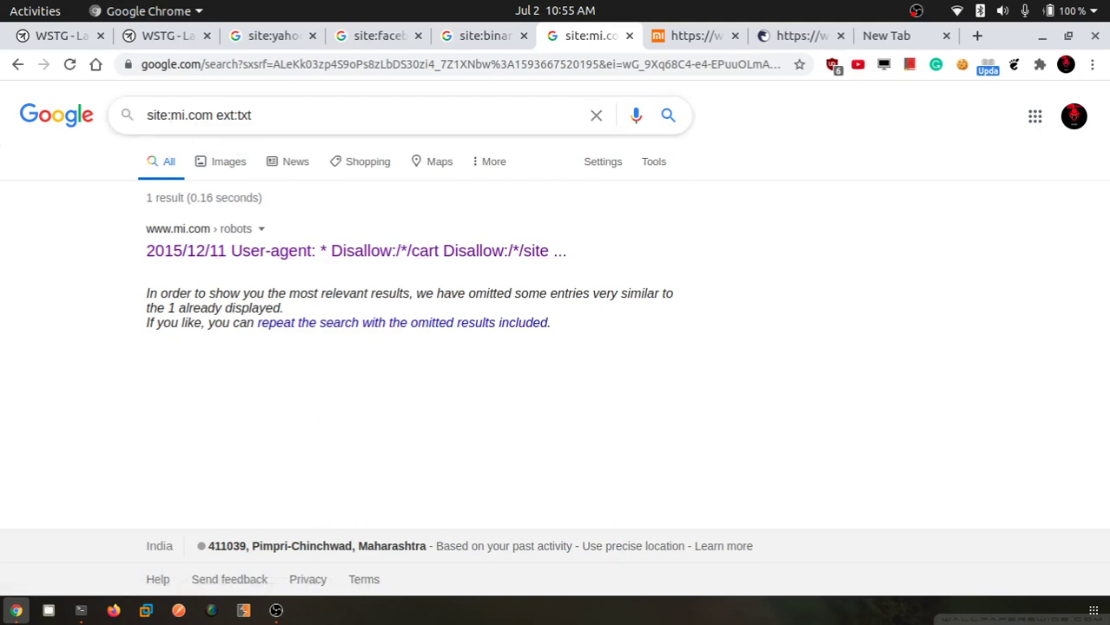
key("BackSpace")
key("BackSpace")
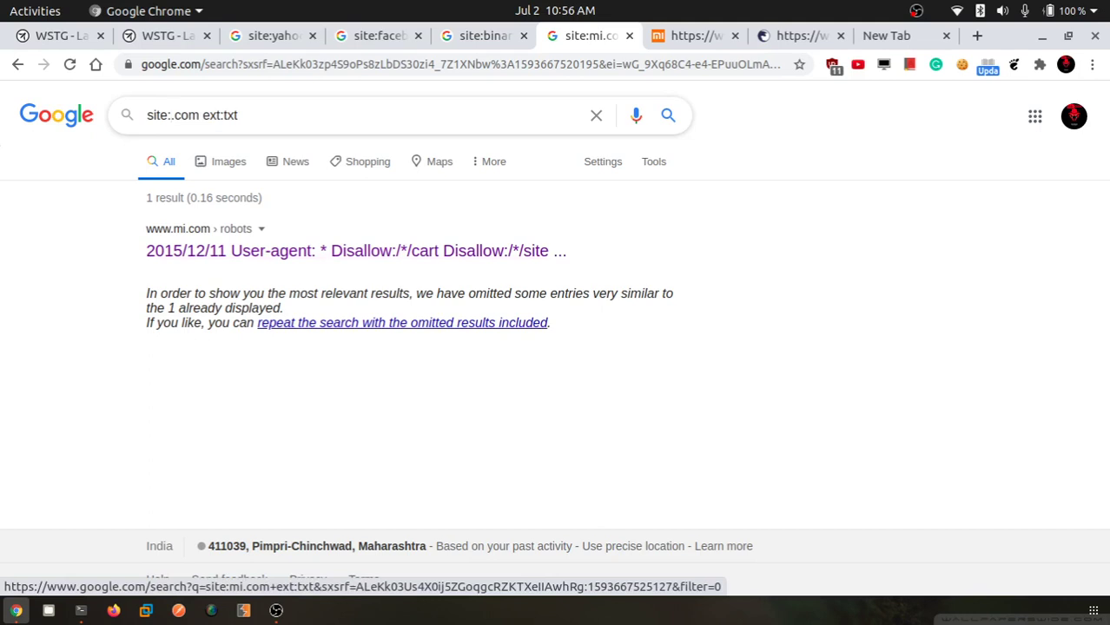
type("hackerone")
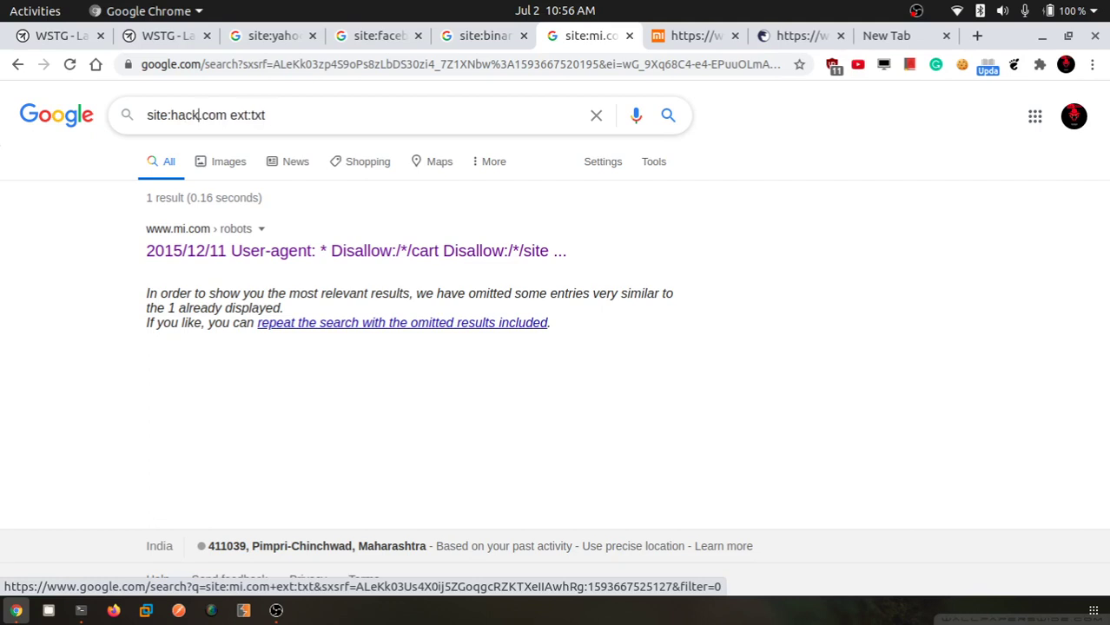
key("Return")
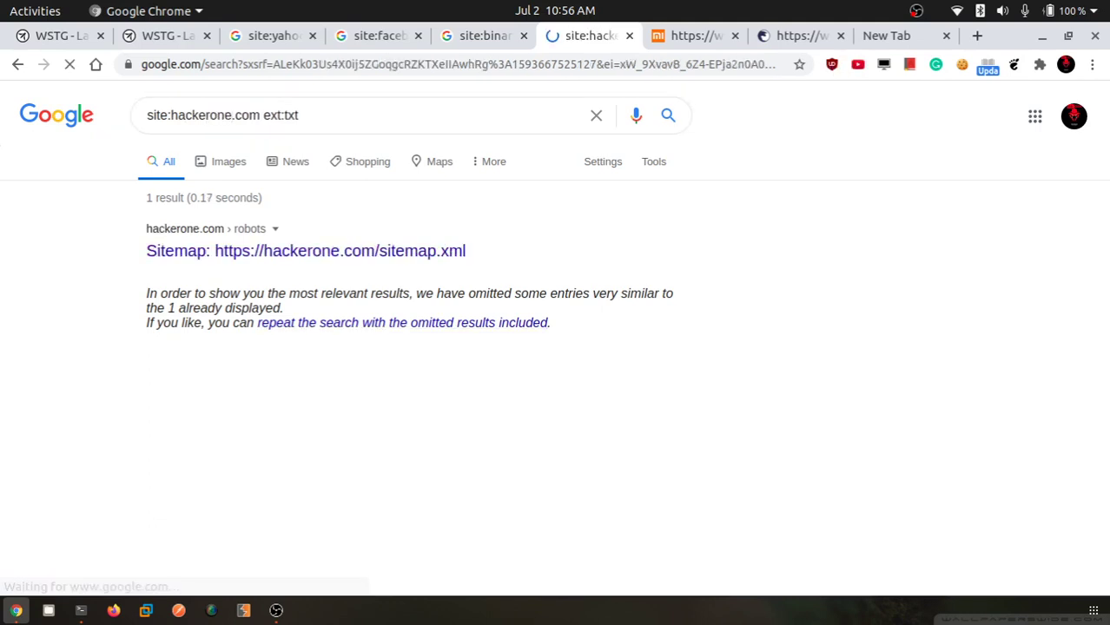
middle_click(306, 251)
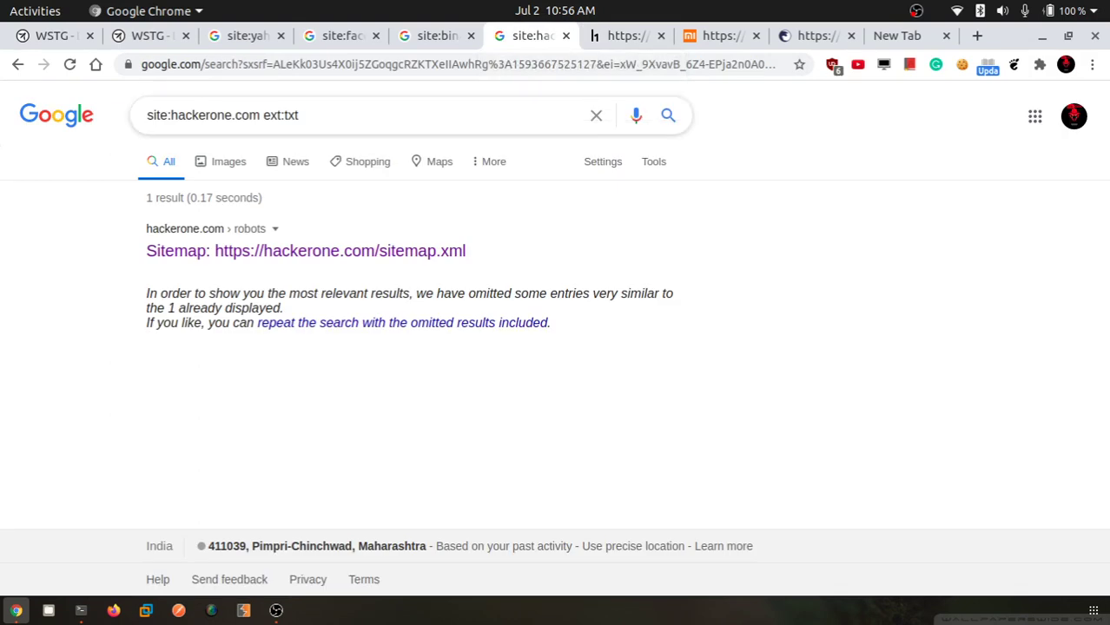
Search Google for site:amazon.com ext:txt and bring up the Amazon Robots.txt result in its own tab.
left_click_drag(171, 115, 236, 115)
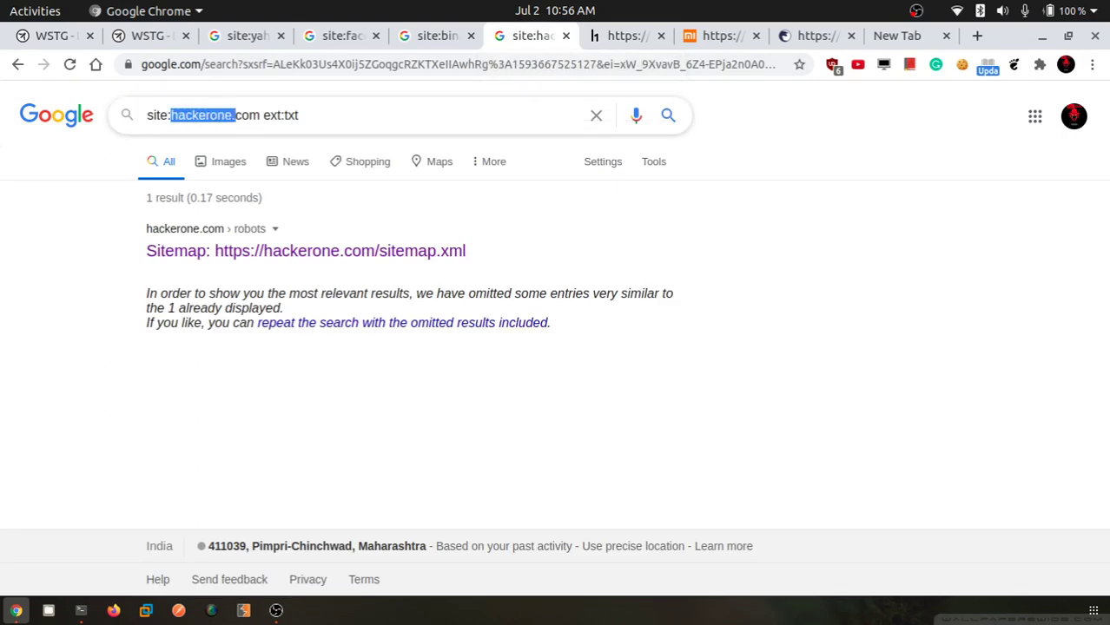
key("BackSpace")
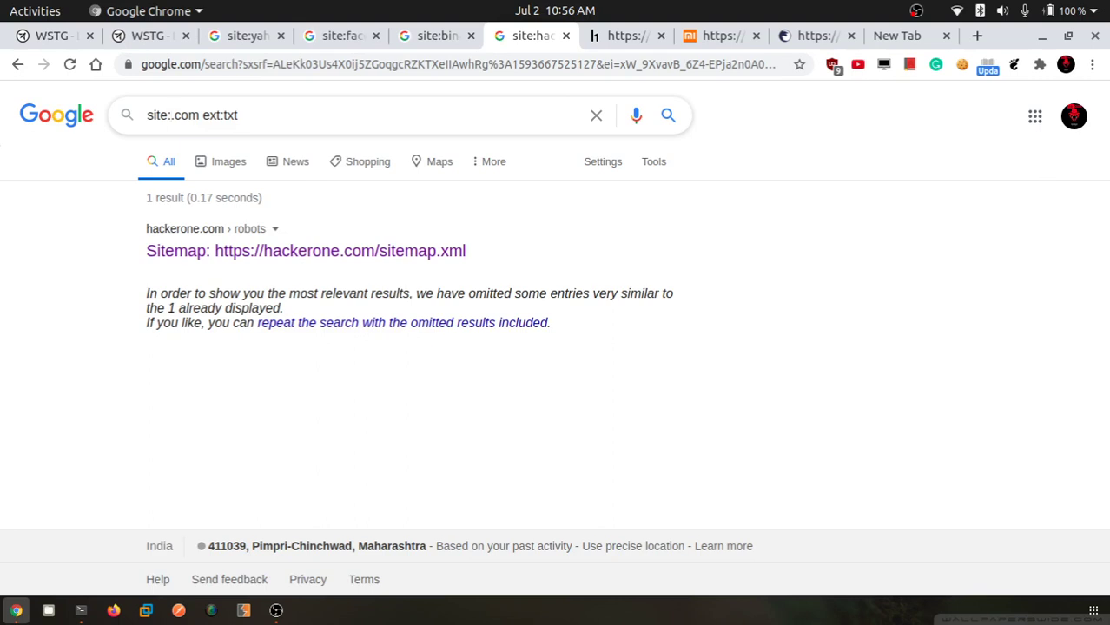
type("amazon")
key("Return")
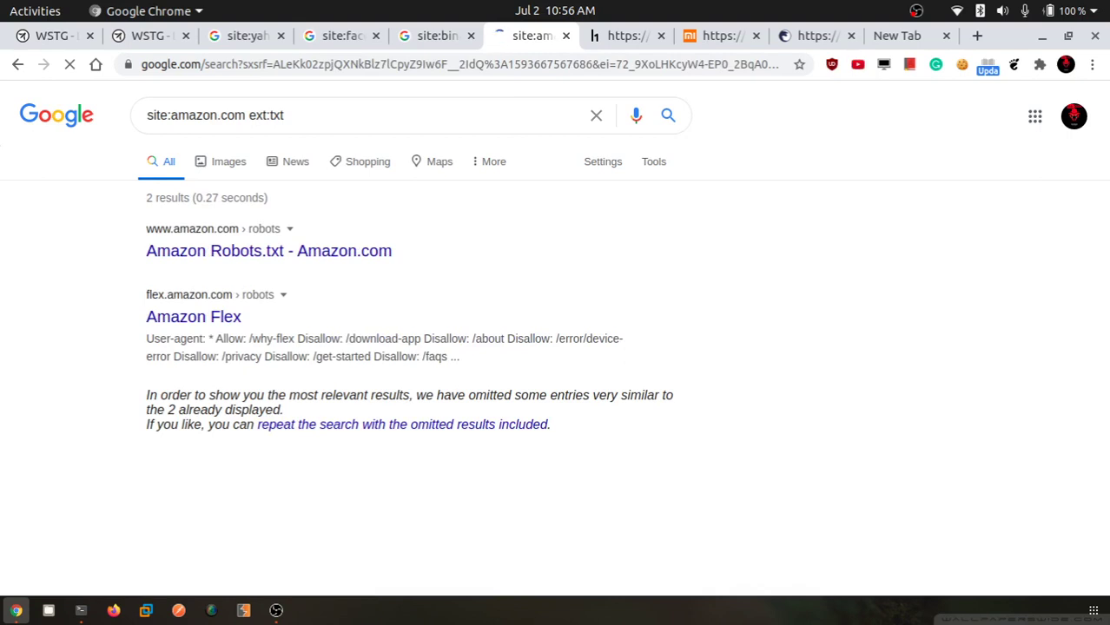
middle_click(261, 251)
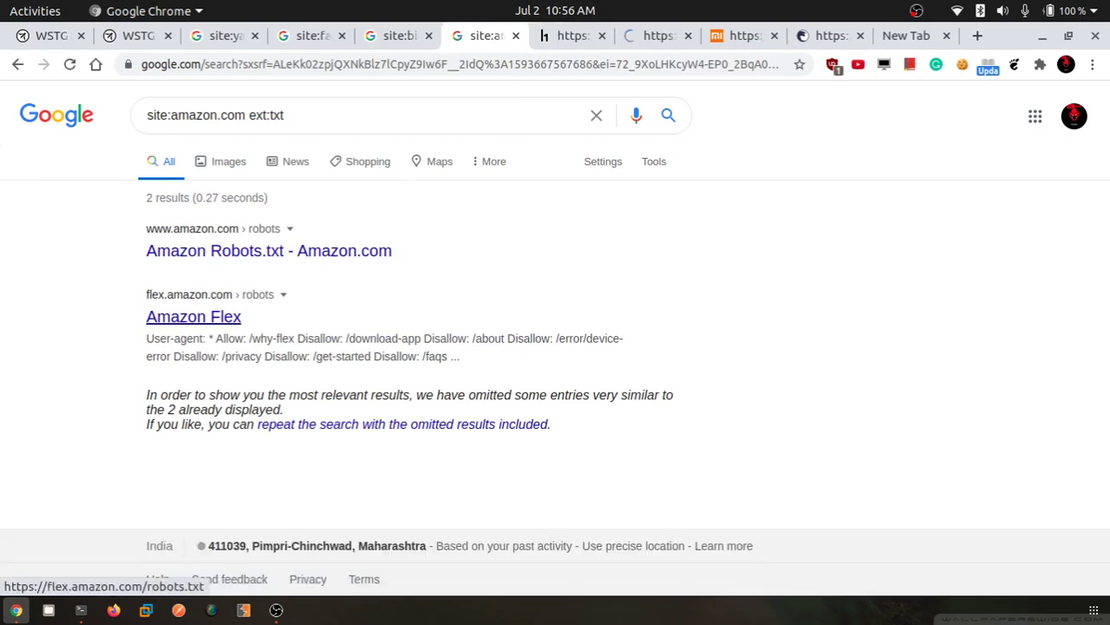
left_click(657, 36)
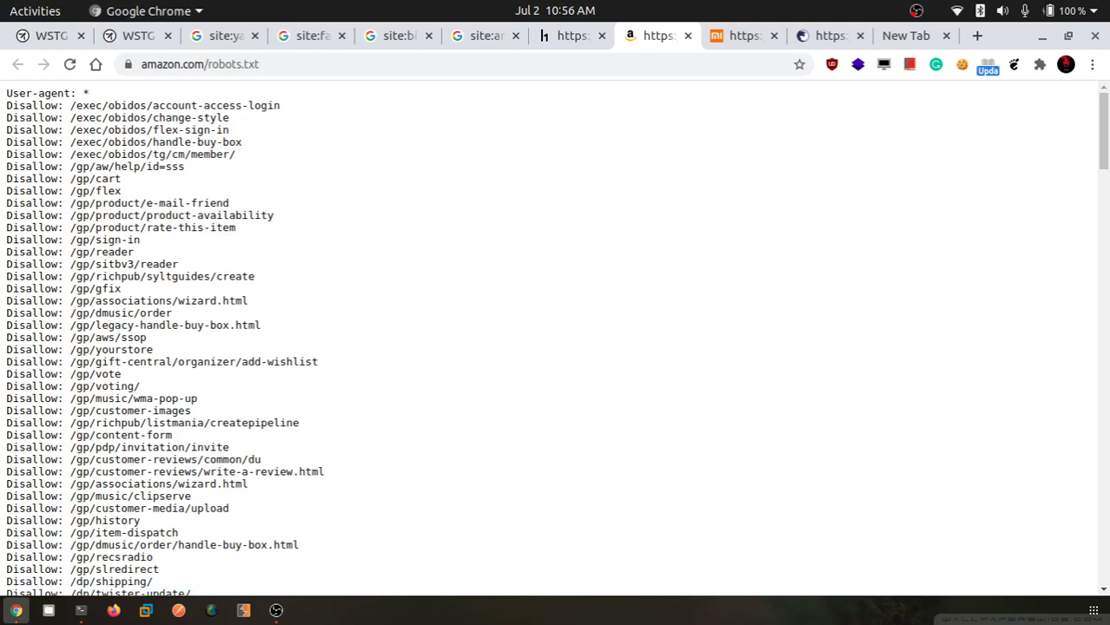
Examine the first Disallow paths in Amazon's robots.txt, including /exec/obidos/account-access-login, /gp/aw/help/id=sss and /gp/cart.
left_click_drag(70, 105, 280, 105)
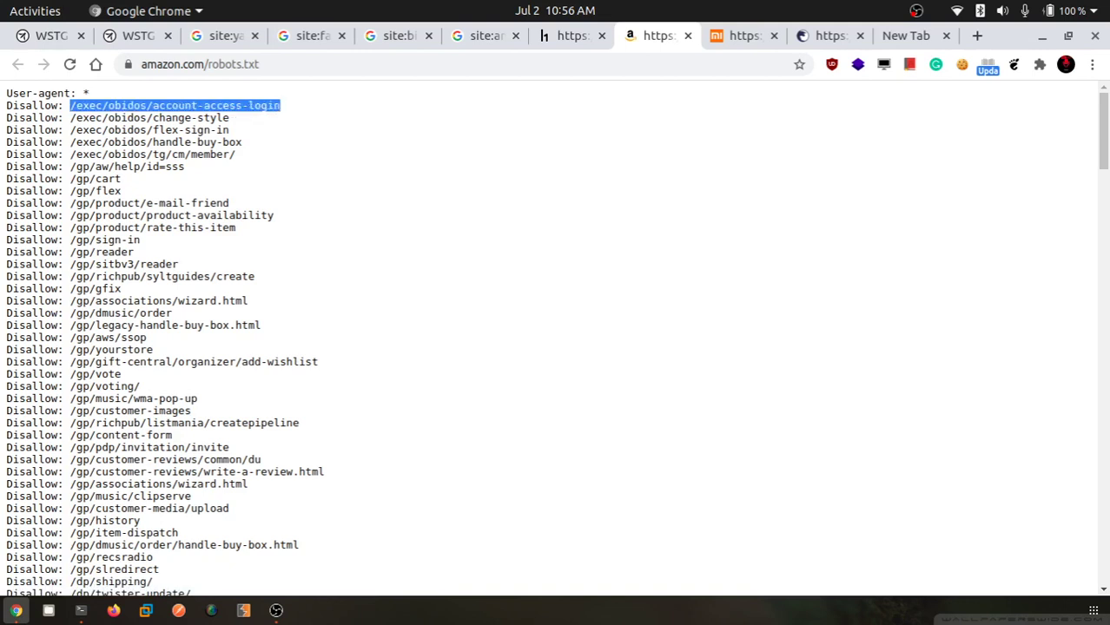
left_click_drag(70, 117, 229, 129)
left_click(233, 130)
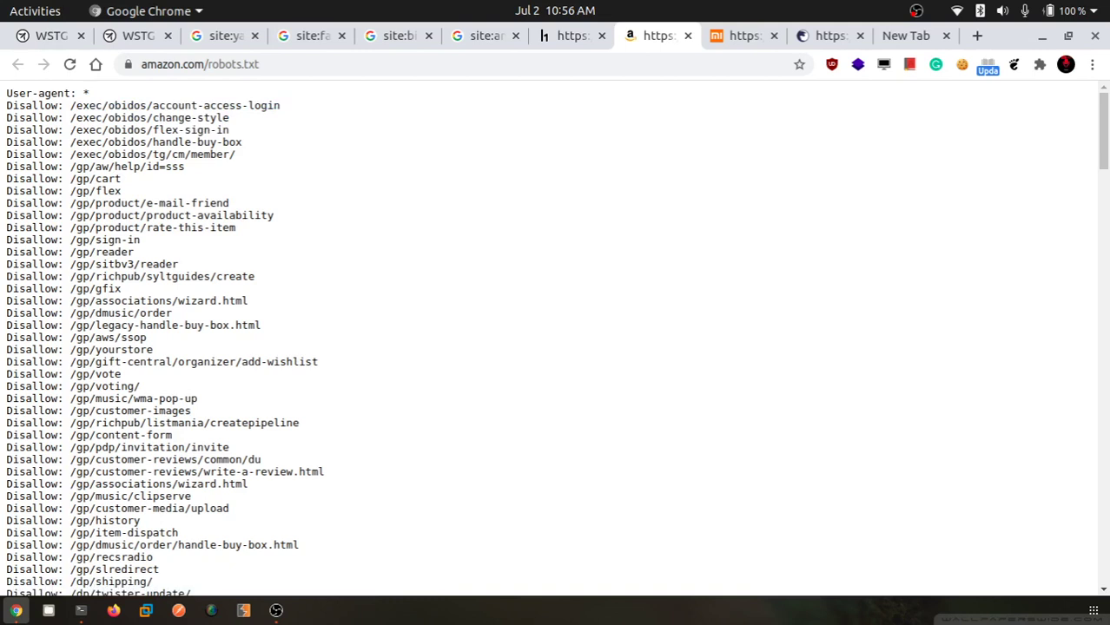
left_click_drag(7, 166, 120, 178)
left_click(121, 178)
left_click_drag(6, 252, 54, 288)
left_click(55, 288)
scroll(183, 338, "down", 10)
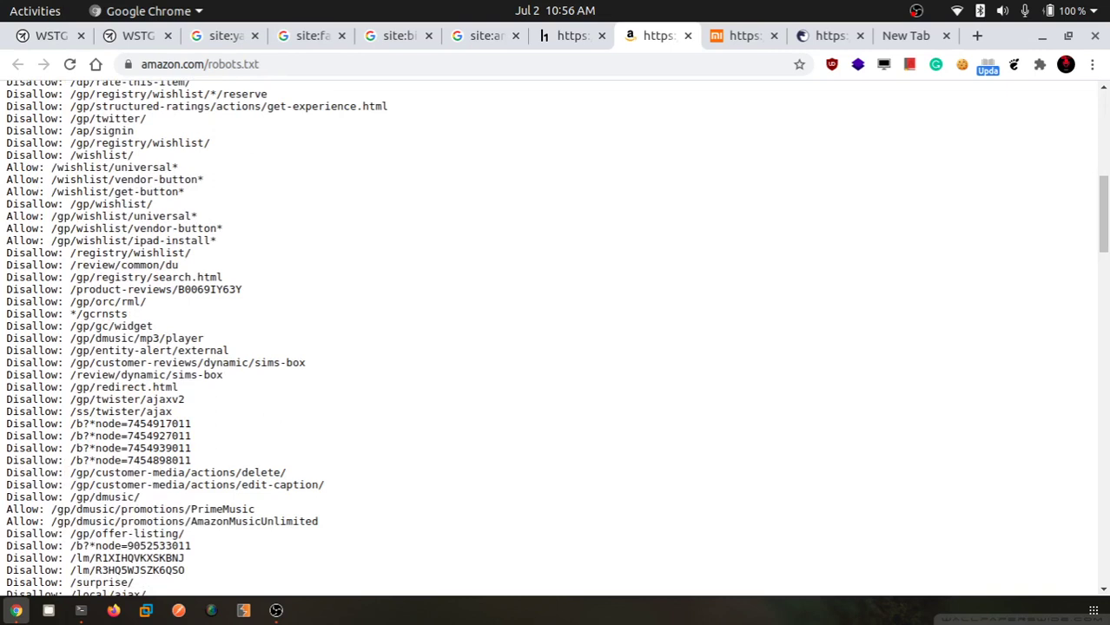
Examine the Allow entries for /gp/wishlist/universal* and /gp/wishlist/vendor-button*, and the Disallow entries with wildcard product codes.
left_click_drag(51, 216, 198, 216)
left_click_drag(52, 228, 224, 229)
left_click(224, 228)
scroll(224, 228, "down", 7)
scroll(162, 339, "down", 7)
scroll(162, 339, "up", 7)
left_click_drag(70, 335, 153, 323)
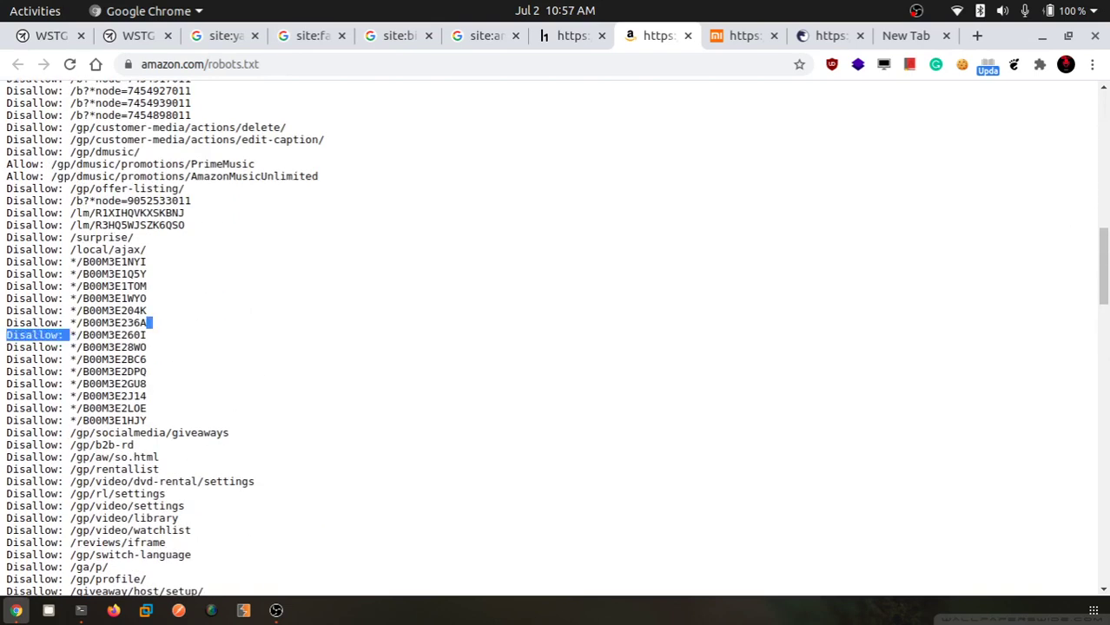
left_click(251, 310)
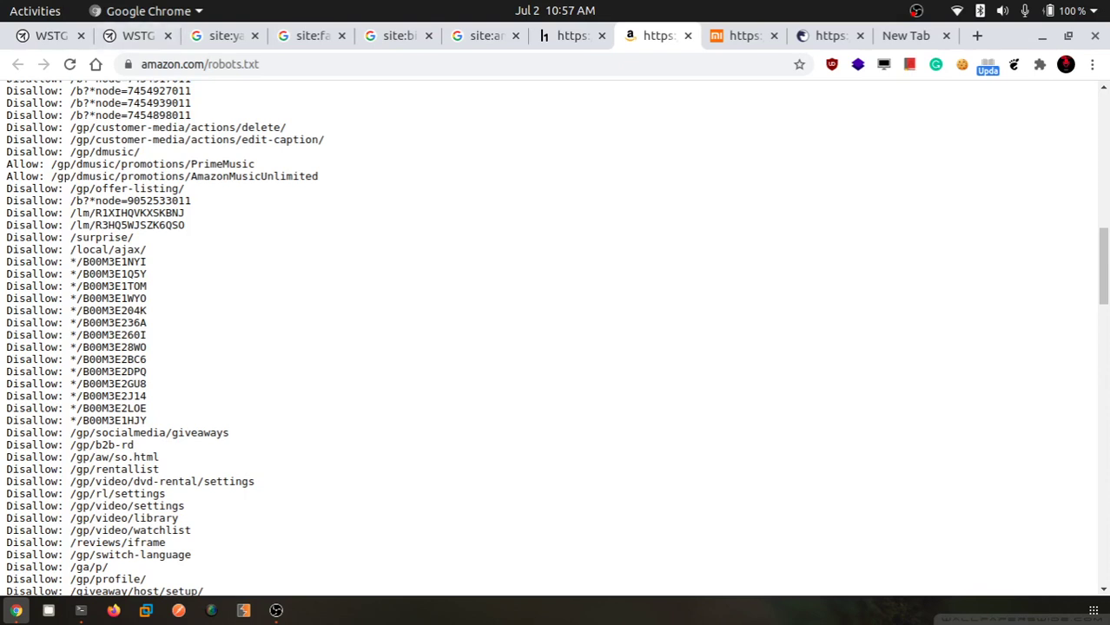
Examine the Disallow entries /ospublishing/story/*, /hz/leaderboard/top-reviewers/ and /creatorhub/*, skim the Googlebot rules, and return to the file's beginning.
scroll(555, 339, "down", 5)
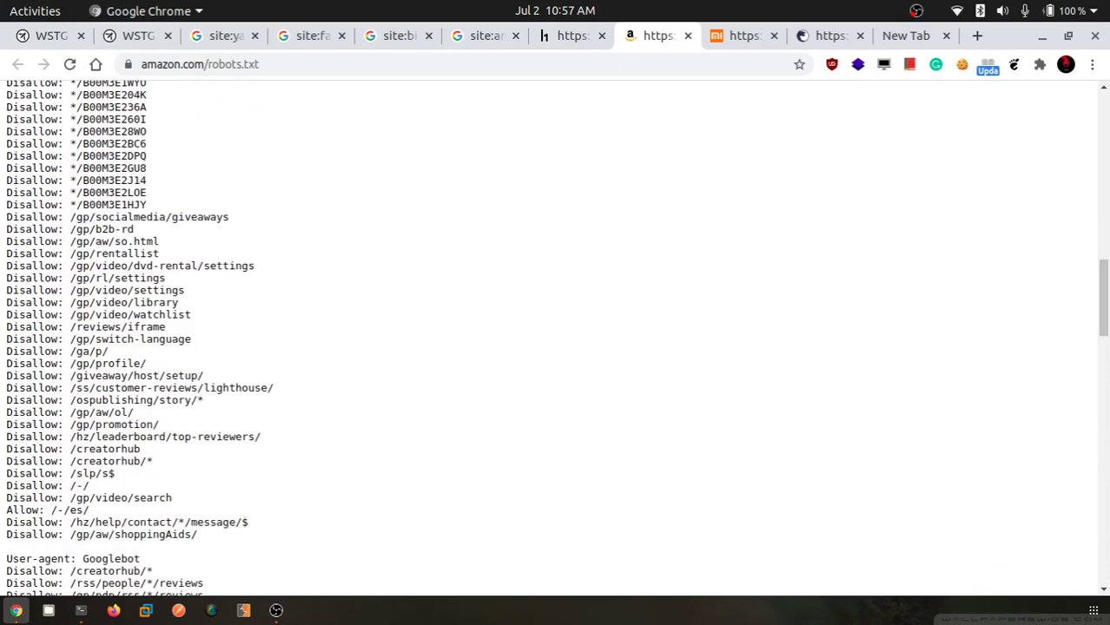
left_click_drag(65, 399, 204, 400)
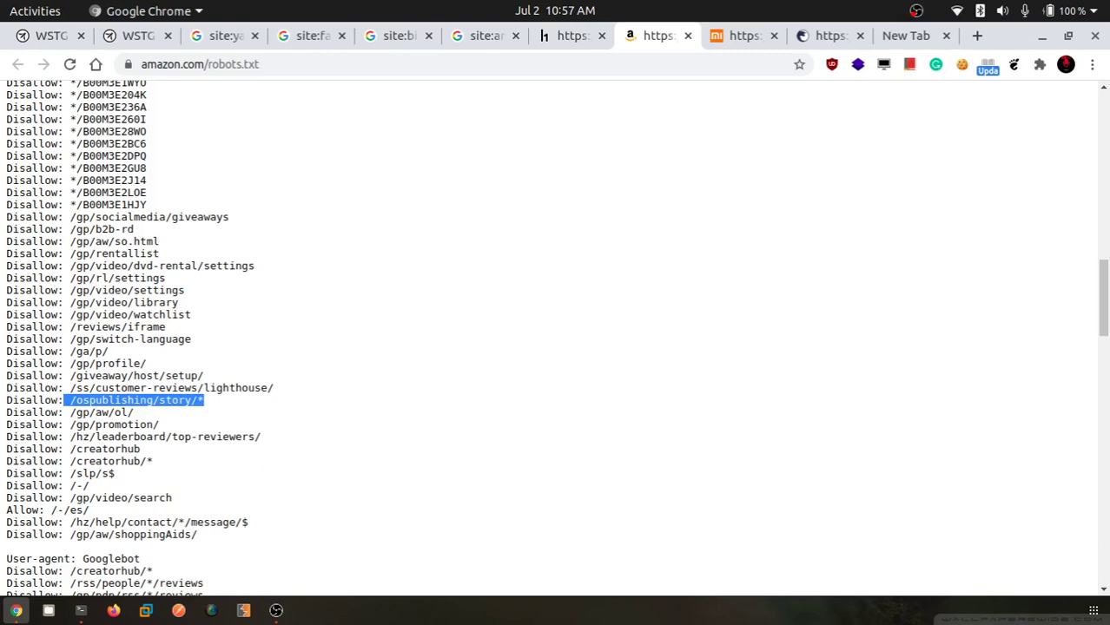
left_click_drag(70, 436, 260, 436)
left_click(260, 436)
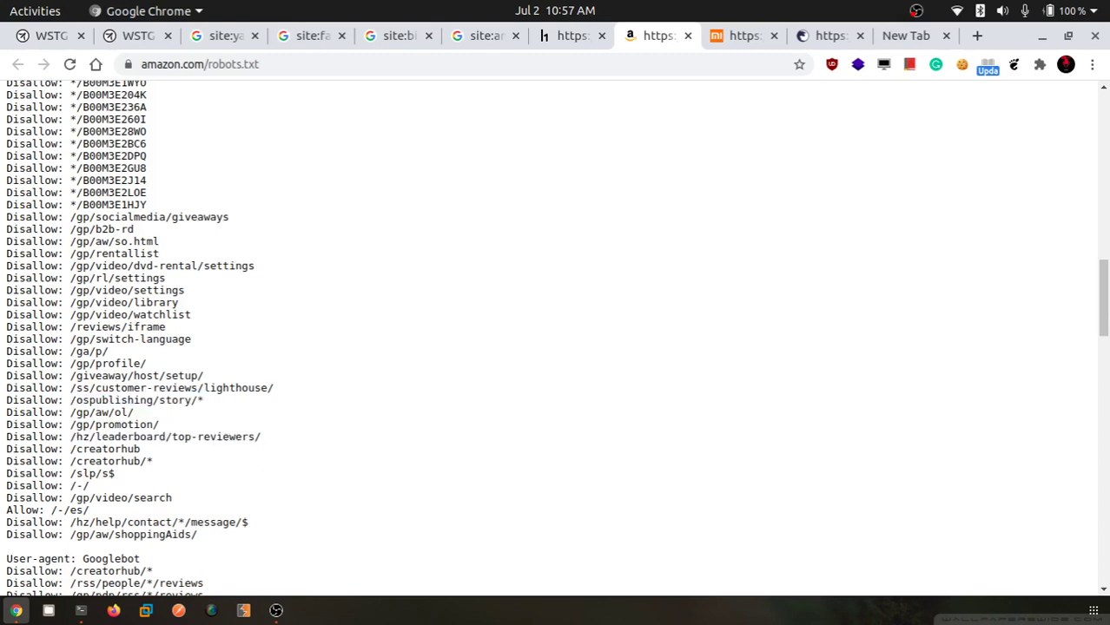
left_click_drag(70, 461, 153, 461)
left_click(153, 461)
scroll(556, 339, "down", 10)
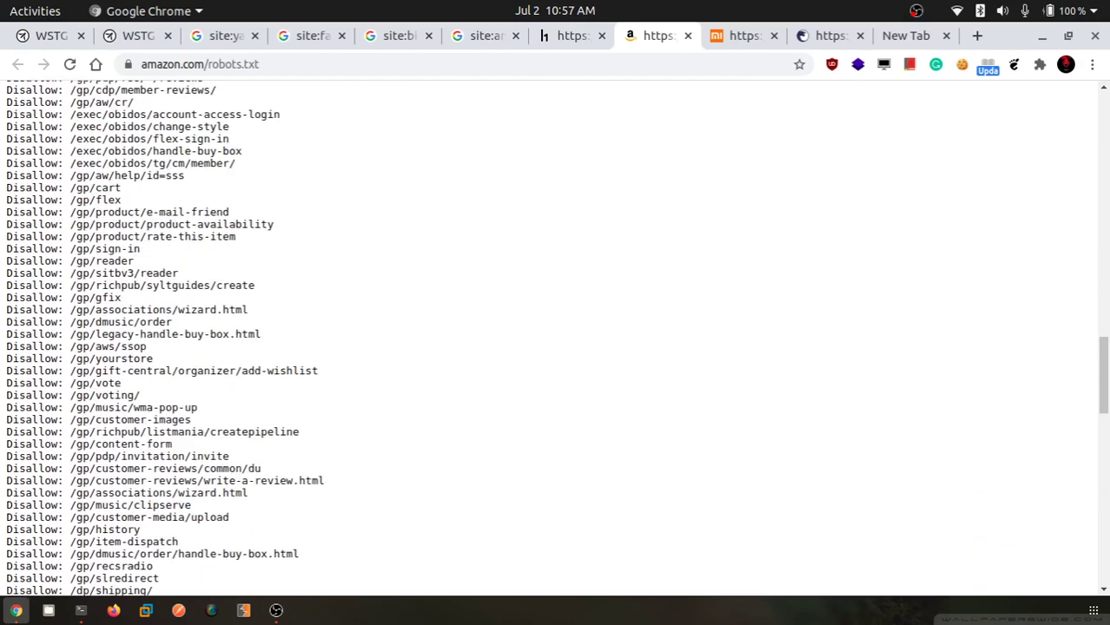
scroll(556, 338, "up", 20)
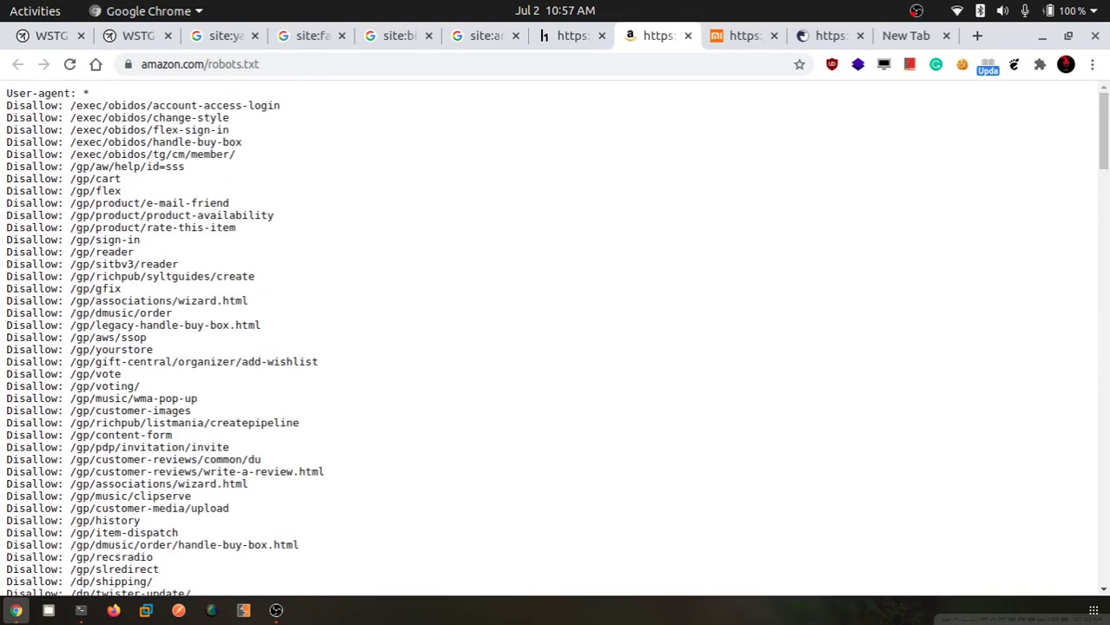
Examine Amazon's Disallow entries from /gp/cart through /gp/customer-reviews/write-a-review.html and /gp/history in robots.txt.
left_click_drag(71, 239, 140, 520)
left_click(139, 520)
left_click_drag(64, 178, 324, 471)
left_click(324, 471)
scroll(552, 340, "down", 10)
Return to the OWASP metafiles guide and review the Robots section, including the curl example and Analyze robots.txt Using Google Webmaster Tools.
key("ctrl+Page_Up")
key("ctrl+Page_Up")
key("ctrl+Page_Up")
key("ctrl+Page_Up")
key("ctrl+Page_Up")
key("ctrl+Page_Up")
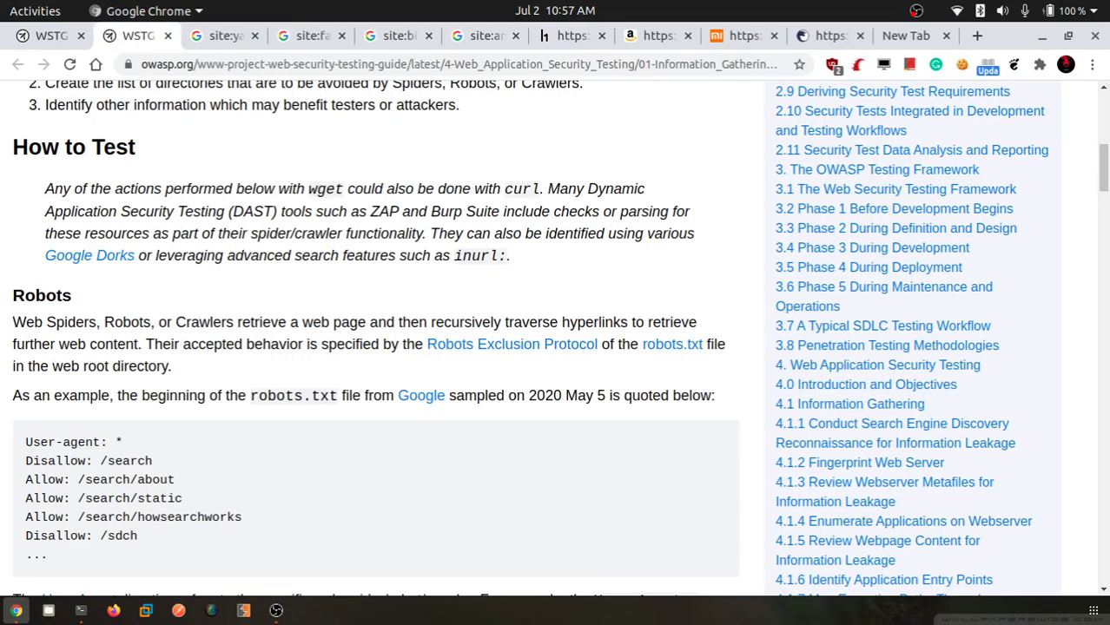
double_click(42, 295)
scroll(42, 295, "down", 6)
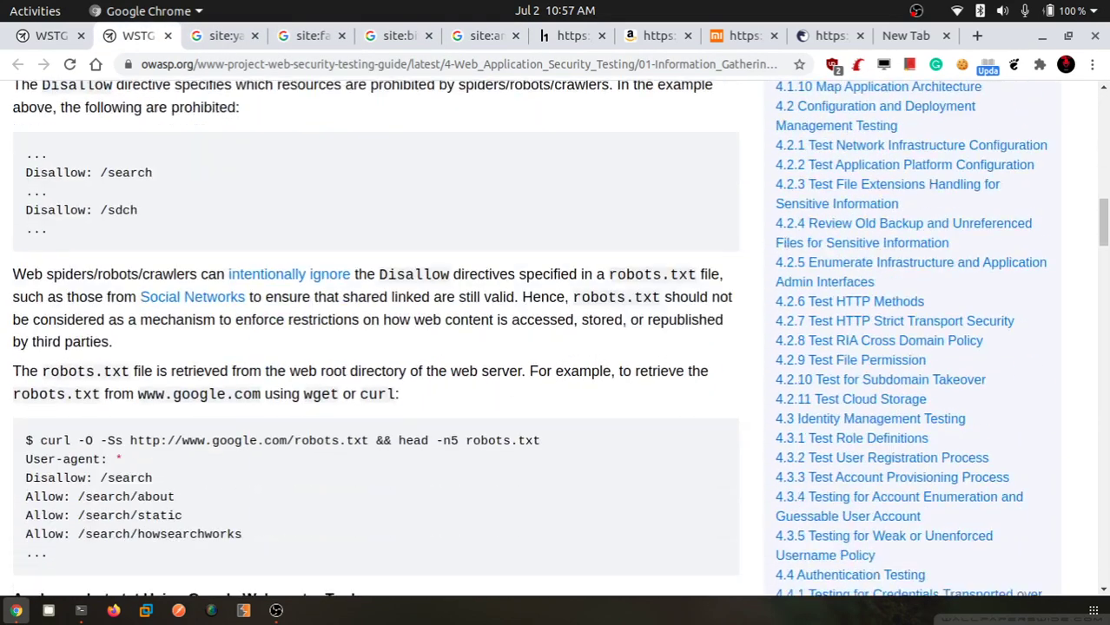
scroll(375, 339, "down", 10)
scroll(375, 338, "down", 3)
scroll(375, 339, "up", 8)
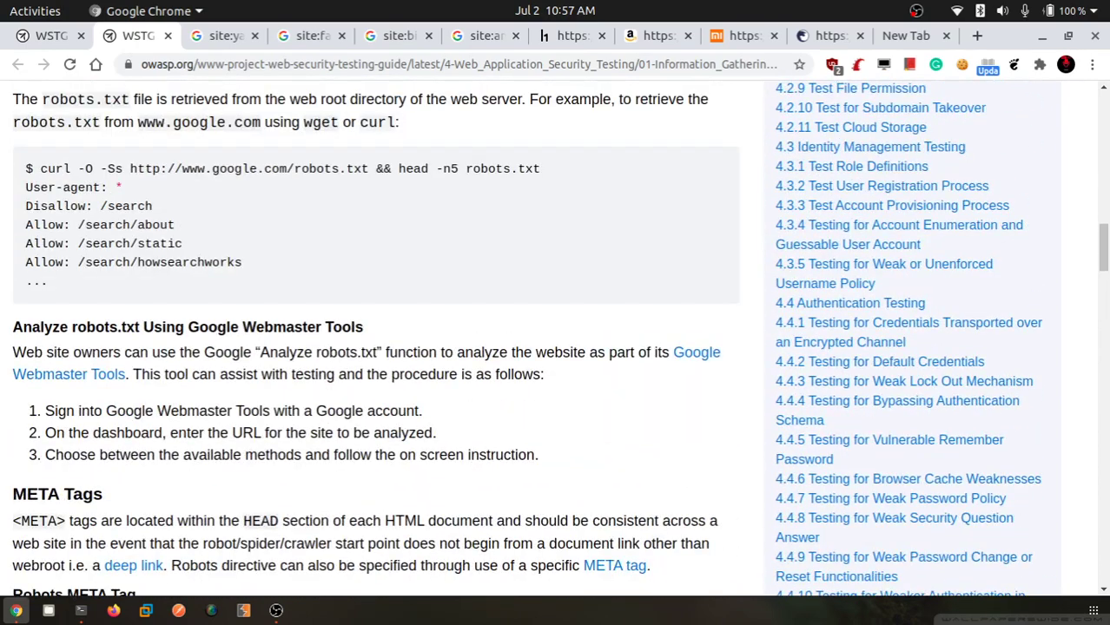
Examine the META Tags section of the OWASP guide, including the Robots META Tag and Miscellaneous META Information Tags.
triple_click(57, 494)
left_click(57, 494)
left_click_drag(94, 493, 1041, 479)
triple_click(83, 494)
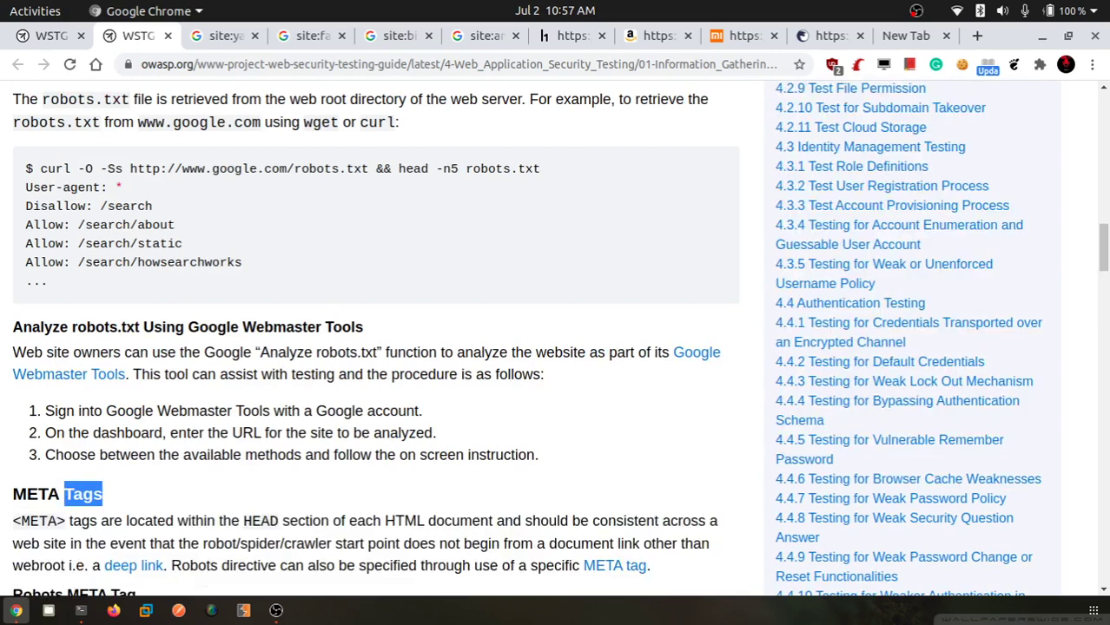
left_click(83, 494)
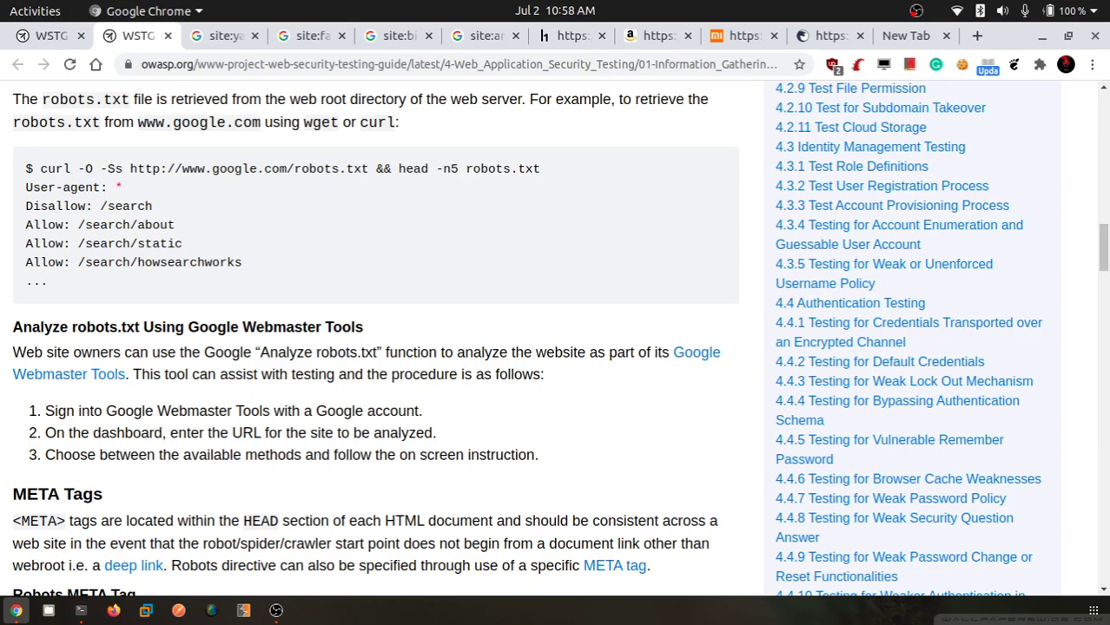
scroll(374, 339, "down", 3)
scroll(373, 338, "up", 2)
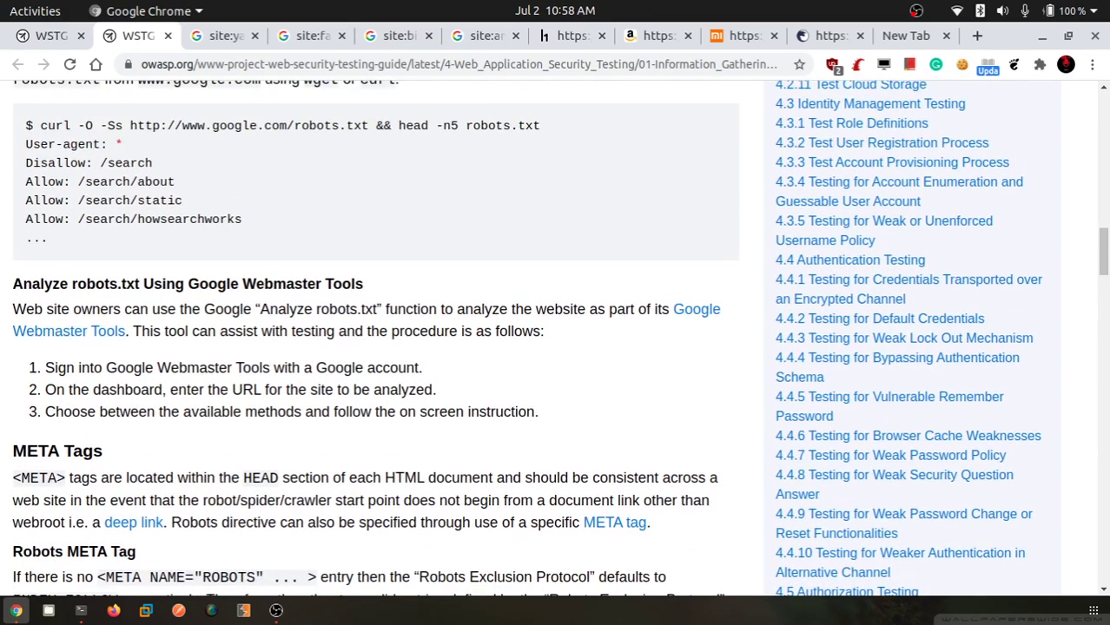
left_click_drag(1040, 436, 27, 450)
left_click(27, 451)
scroll(376, 339, "down", 5)
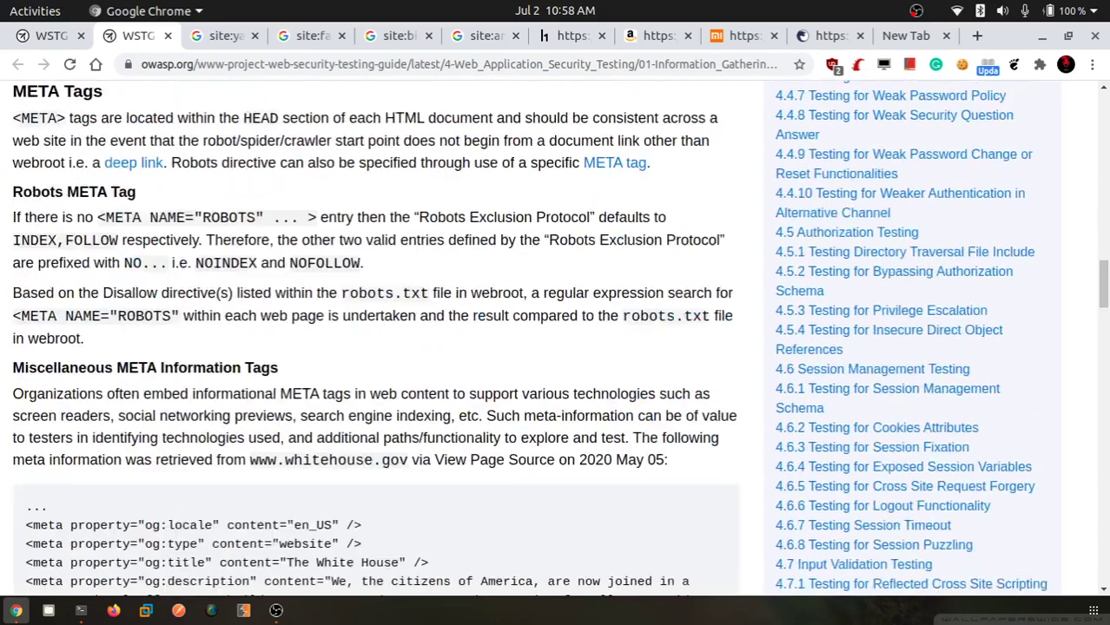
Examine the Sitemaps section of the OWASP guide and its description of sitemap.xml.
scroll(374, 338, "down", 5)
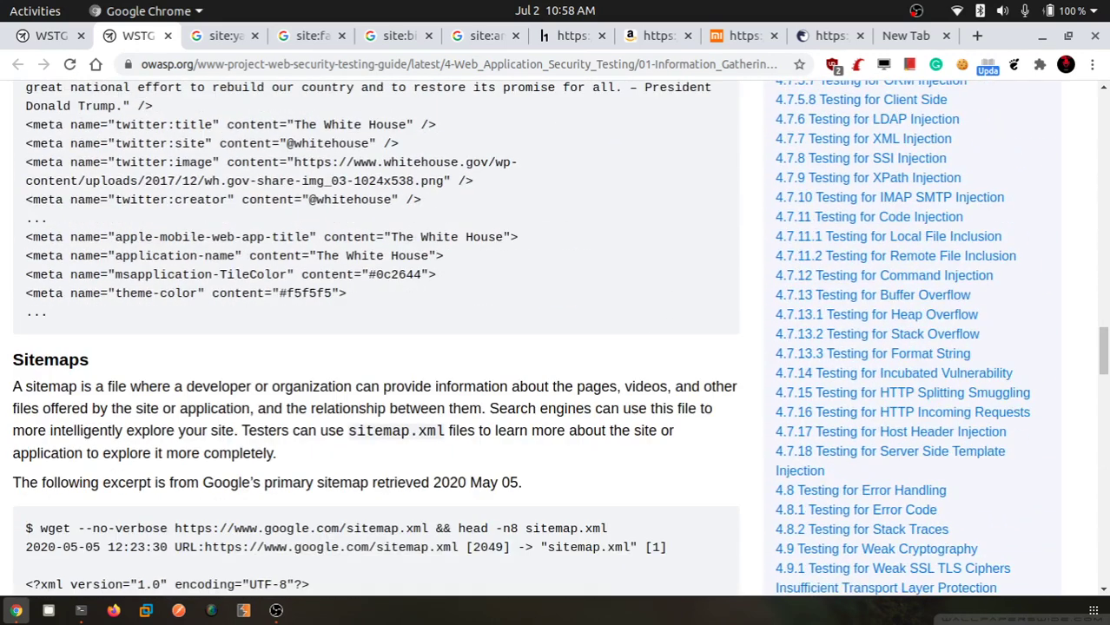
double_click(50, 359)
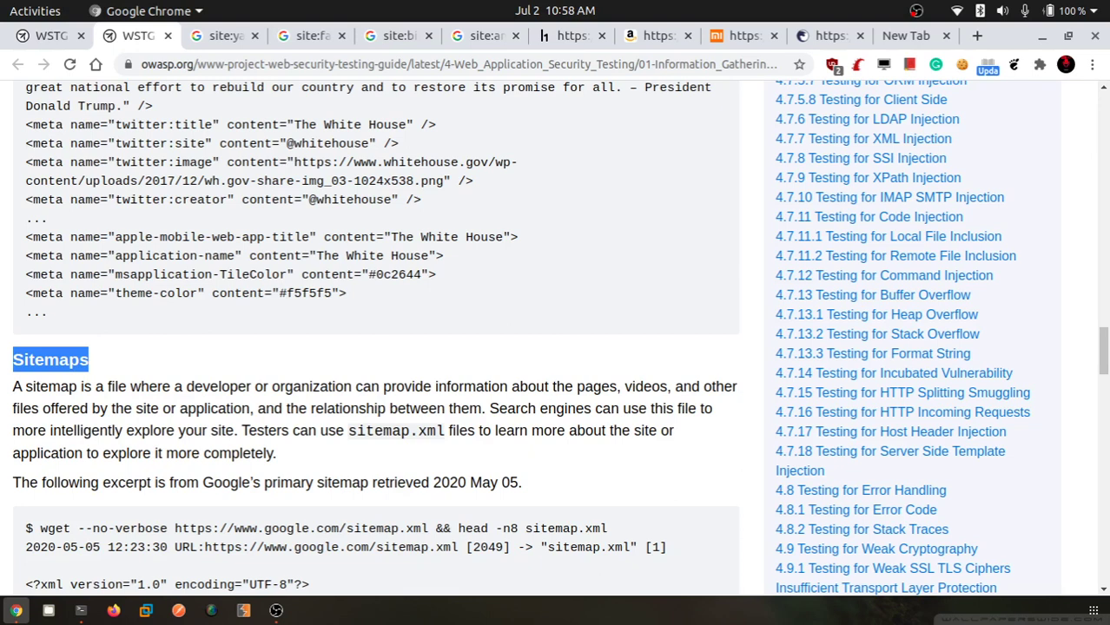
left_click_drag(617, 386, 1019, 379)
left_click(1019, 379)
double_click(50, 360)
left_click(296, 386)
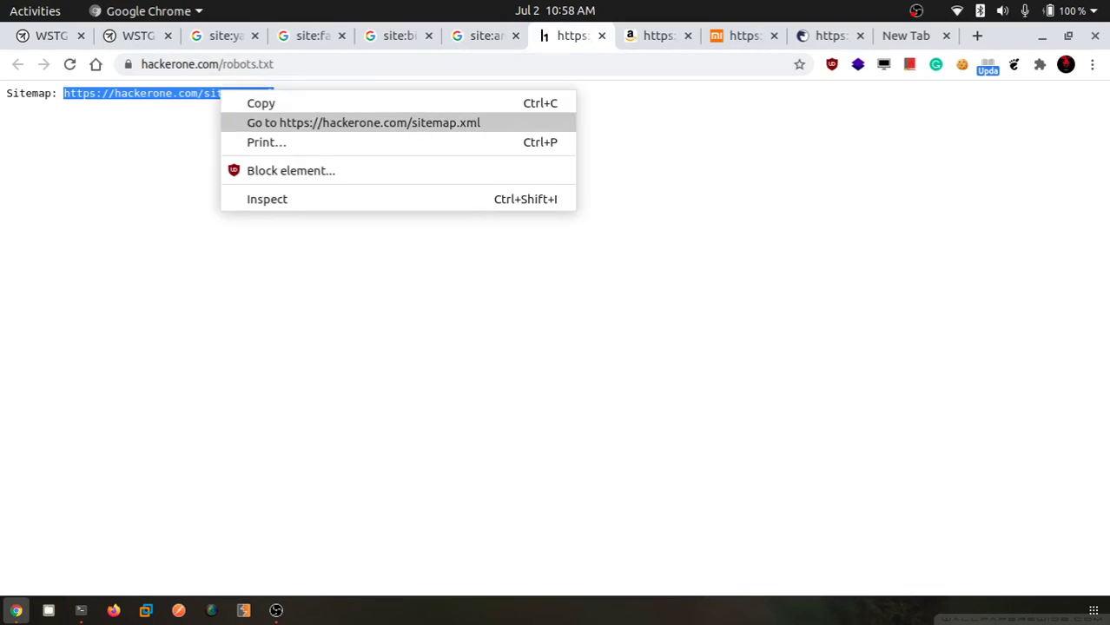
left_click(278, 124)
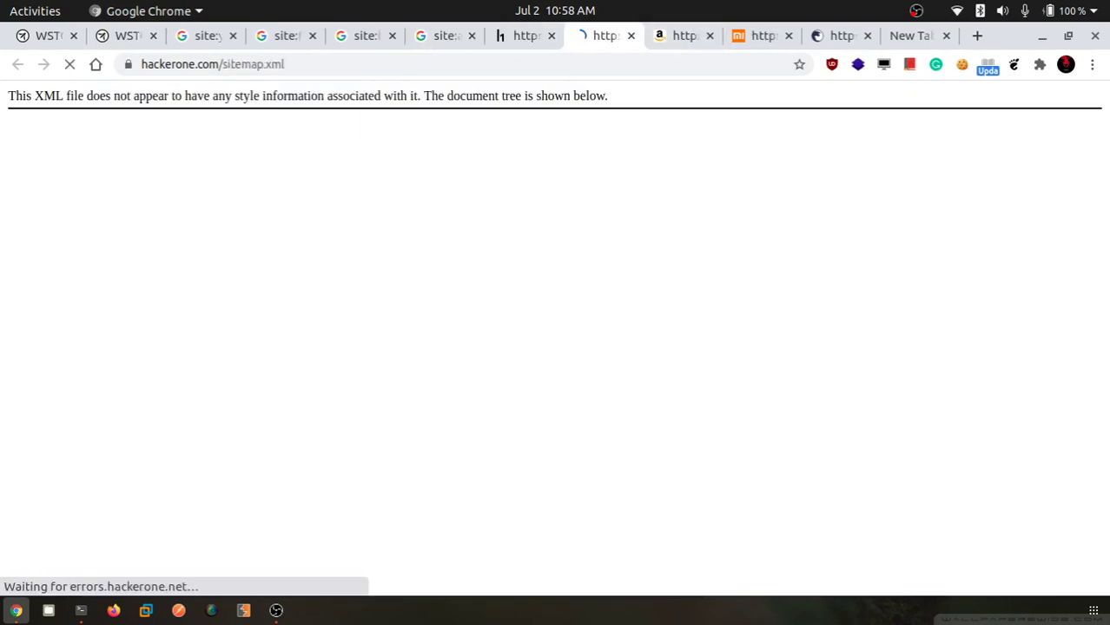
mouse_move(78, 138)
left_mouse_down()
mouse_move(473, 139)
mouse_move(75, 151)
left_mouse_up()
left_click(75, 151)
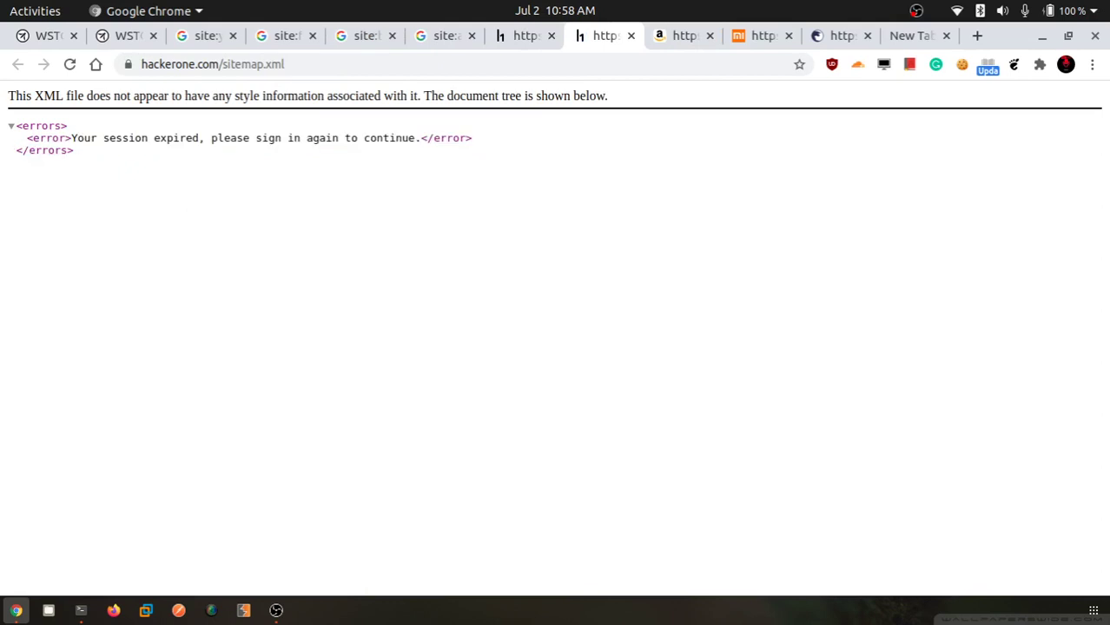
Close all tabs except the two OWASP pages and the Google search for site:yahoo.com ext:xml.
key("ctrl+Tab")
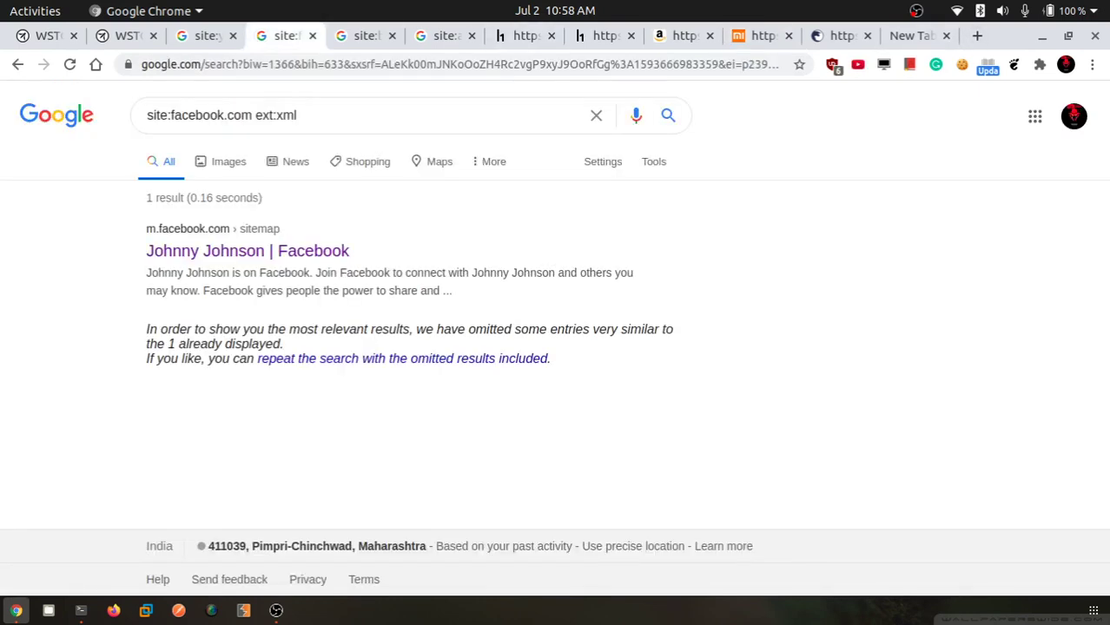
left_click(313, 36)
left_click(312, 36)
left_click(312, 35)
left_click(313, 36)
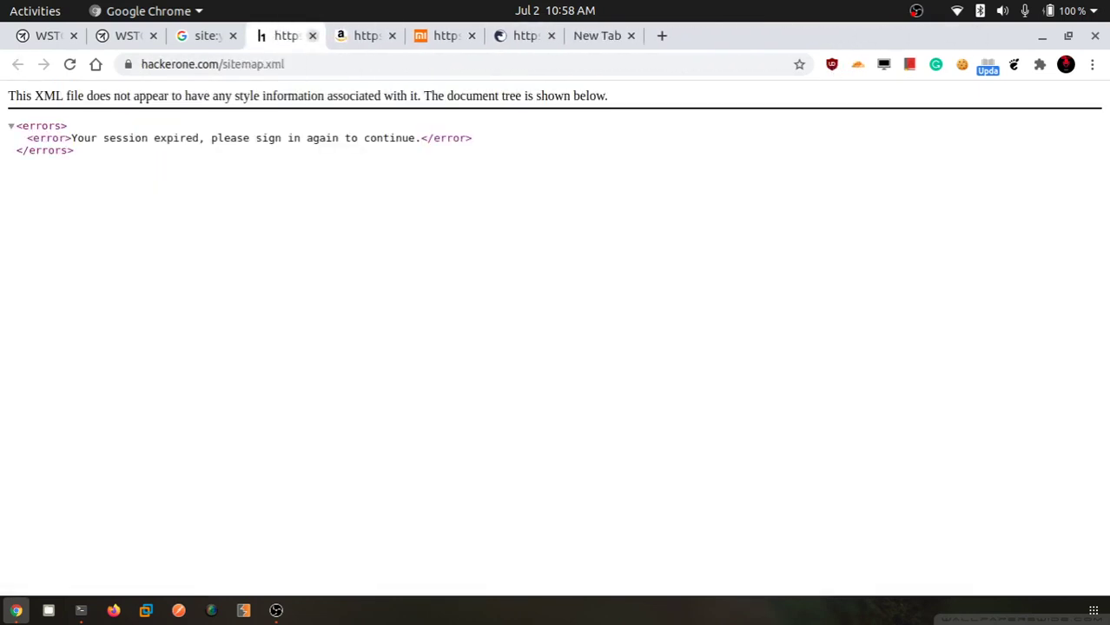
left_click(312, 36)
left_click(312, 36)
left_click(312, 36)
left_click(312, 35)
left_click(312, 35)
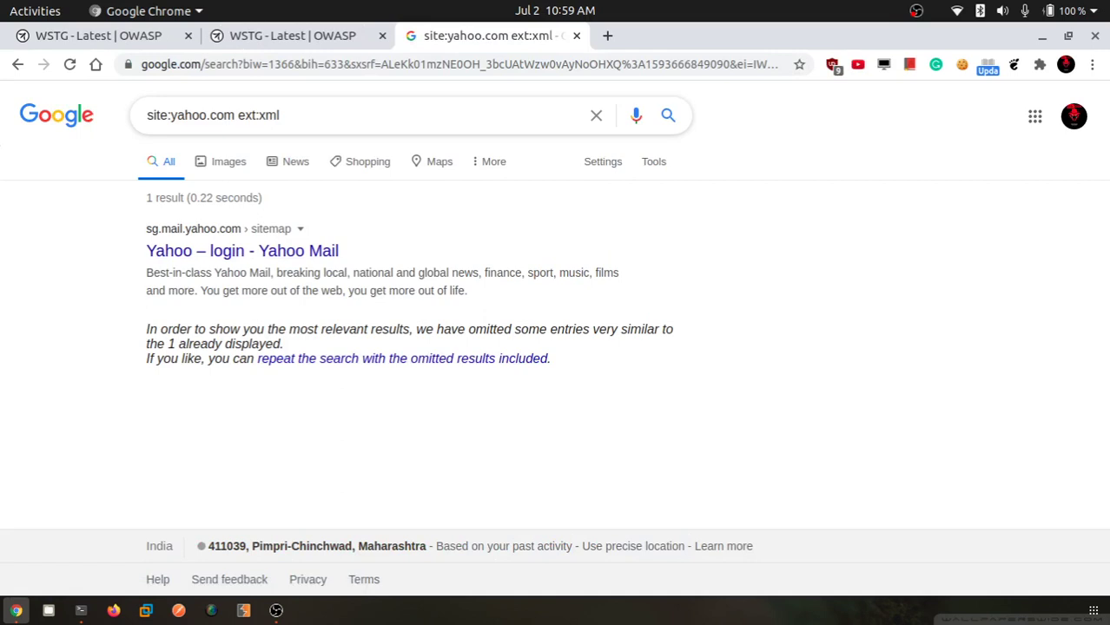
Load the Yahoo Mail sitemap result in a separate tab, and search Google for site:facebook.com ext:xml.
right_click(249, 251)
left_click(304, 265)
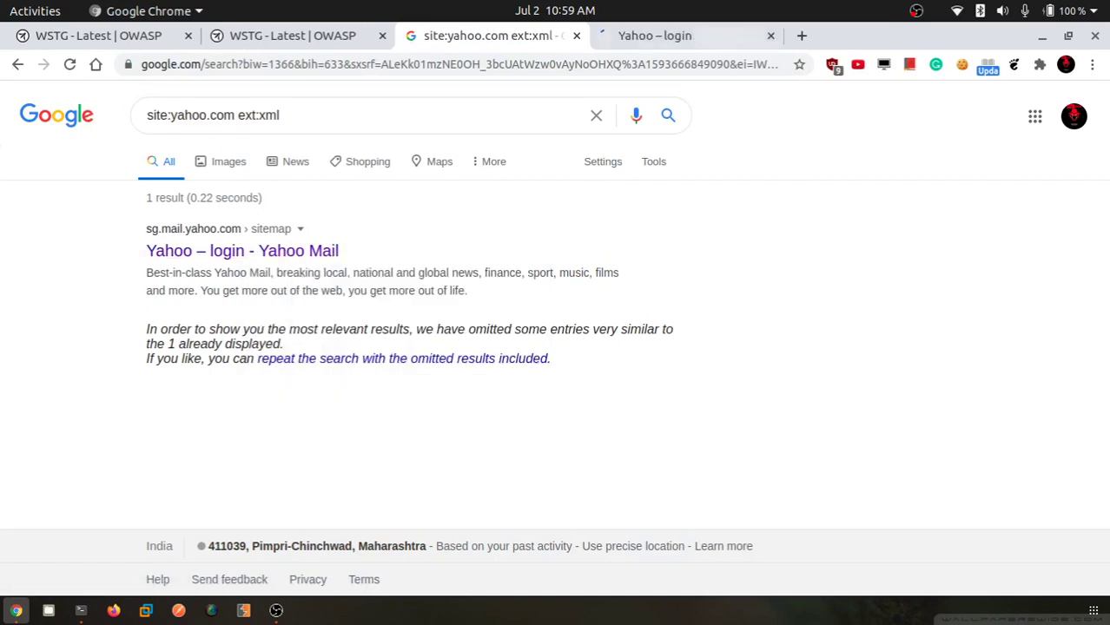
left_click(193, 116)
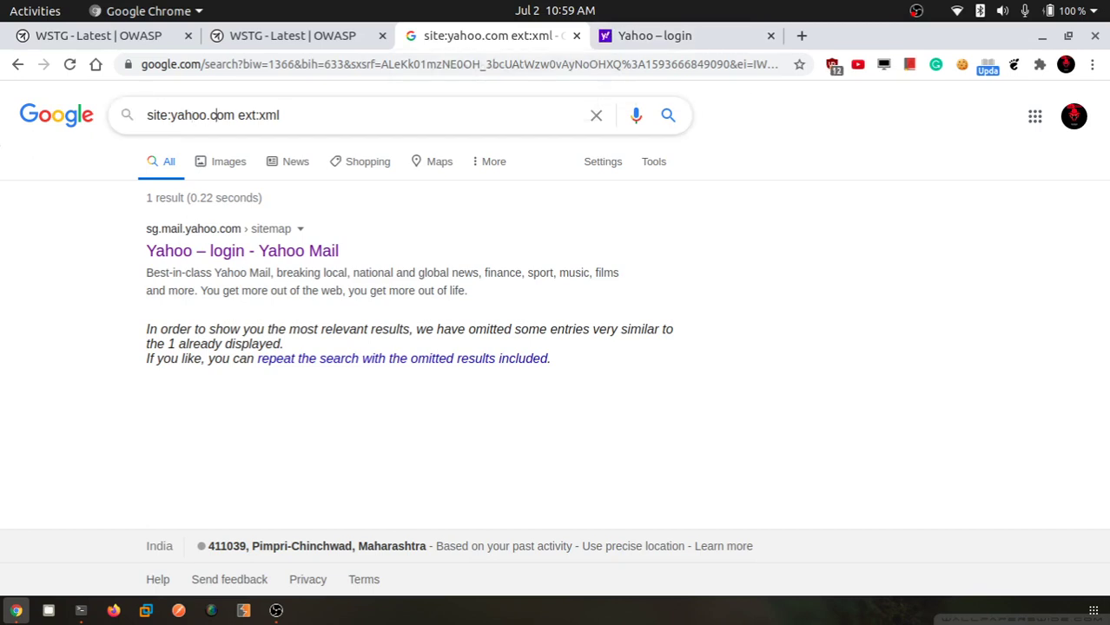
key("BackSpace")
key("BackSpace")
key("BackSpace")
key("BackSpace")
key("BackSpace")
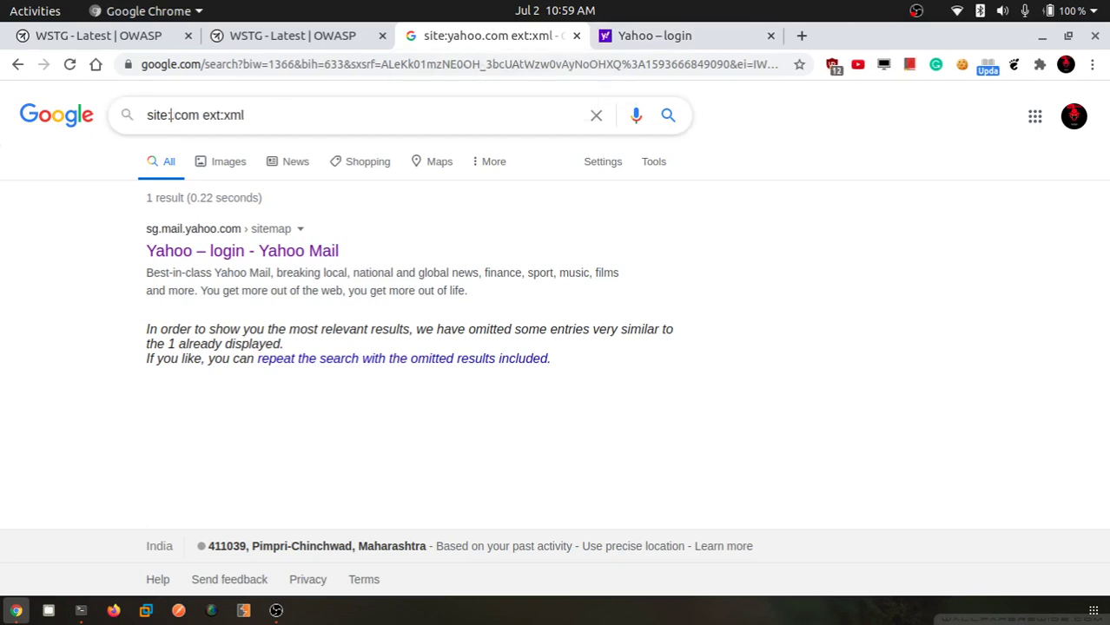
type("facebook")
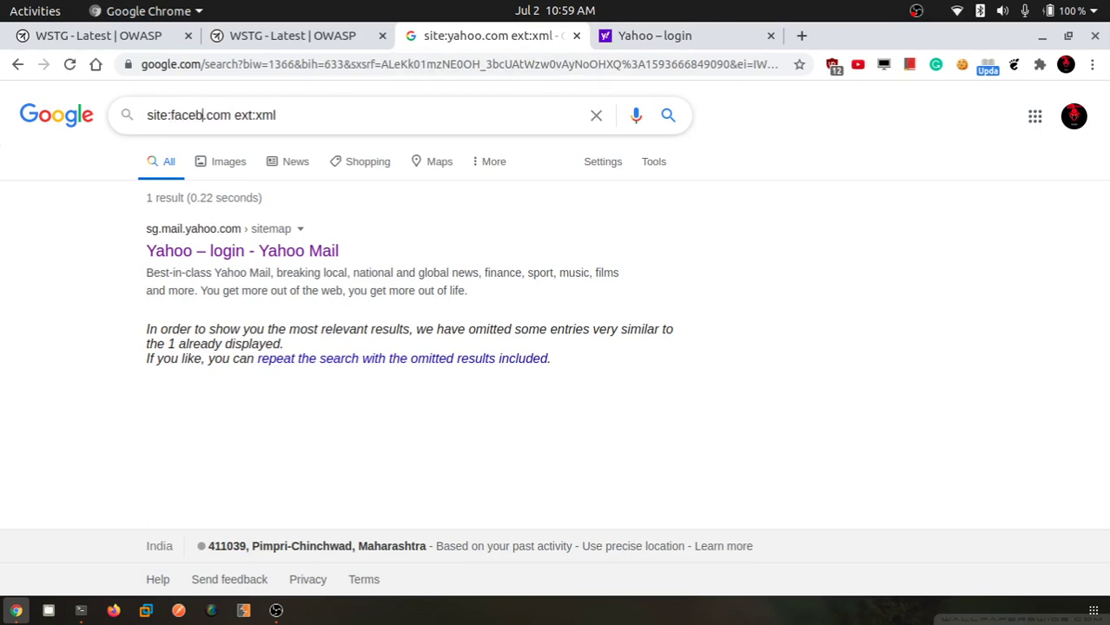
key("Return")
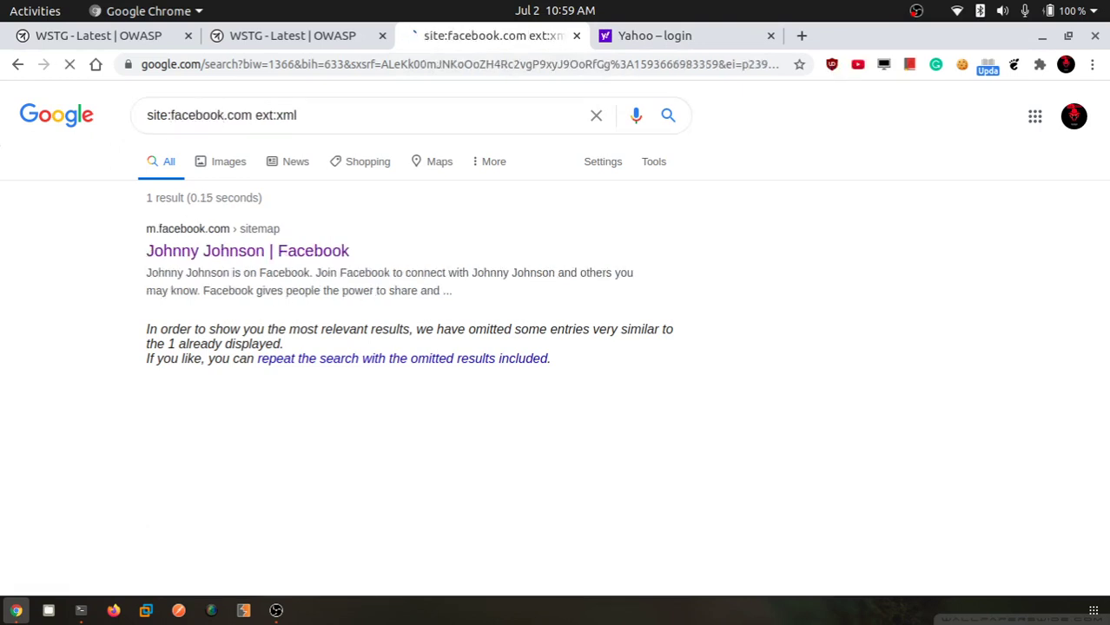
Close the Yahoo page, view the m.facebook.com sitemap result in its own tab, and close it again.
left_click(770, 36)
left_click(286, 251)
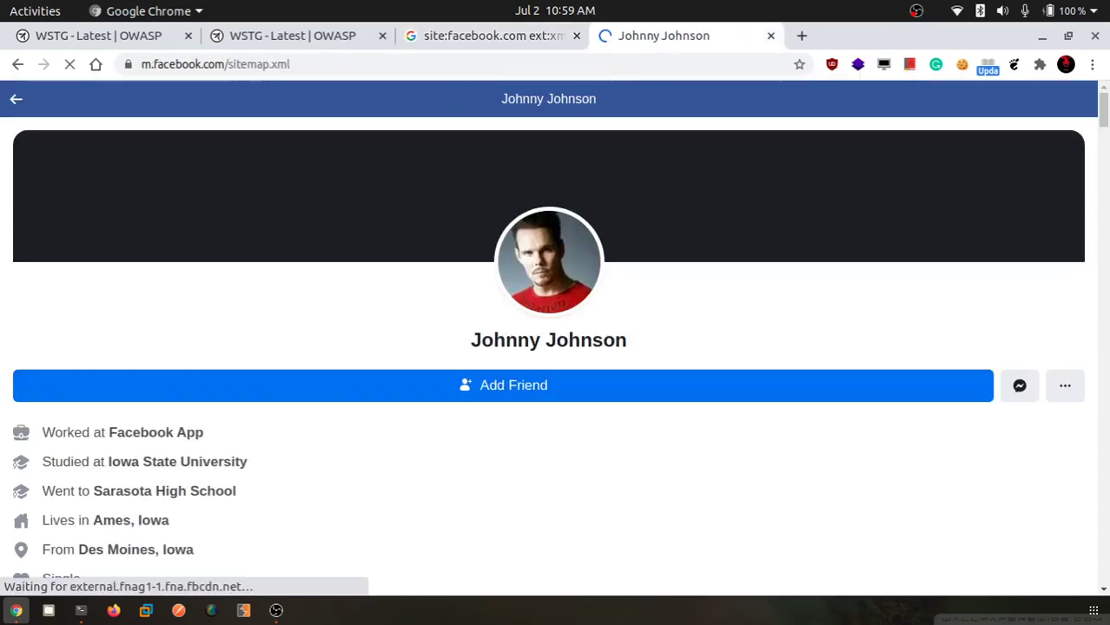
left_click(770, 36)
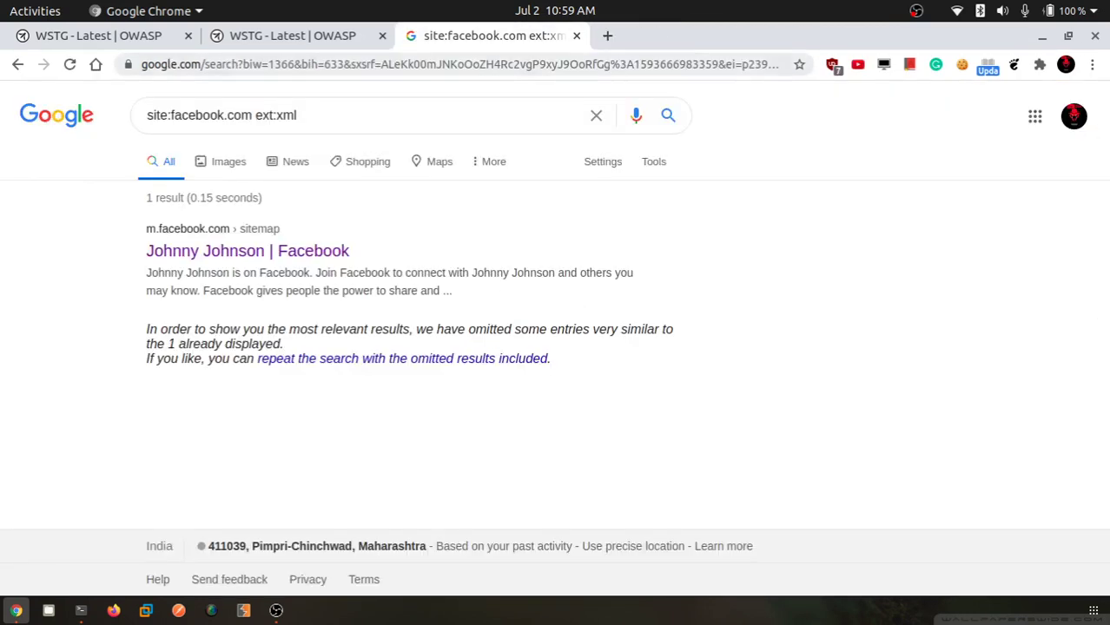
left_click(175, 116)
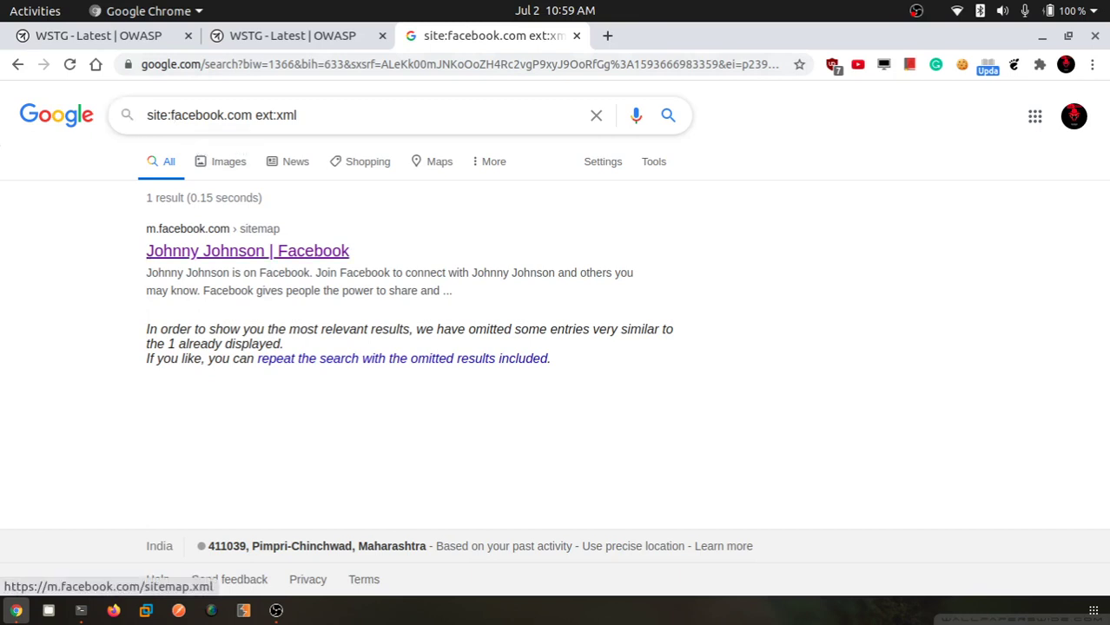
left_click_drag(171, 116, 252, 114)
type("google")
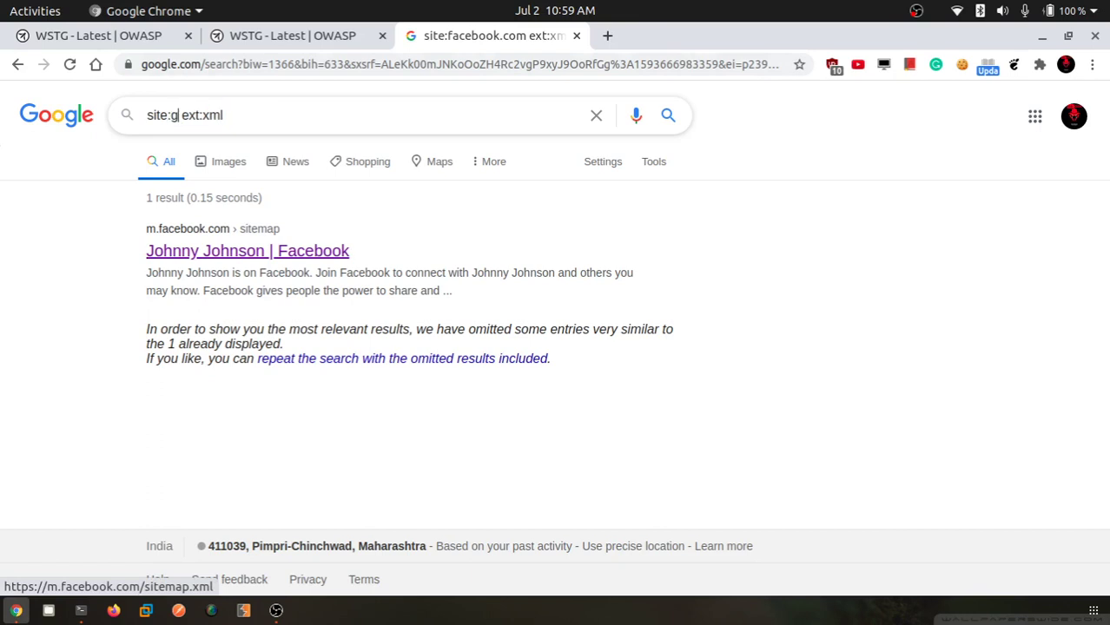
type(".com")
key("Return")
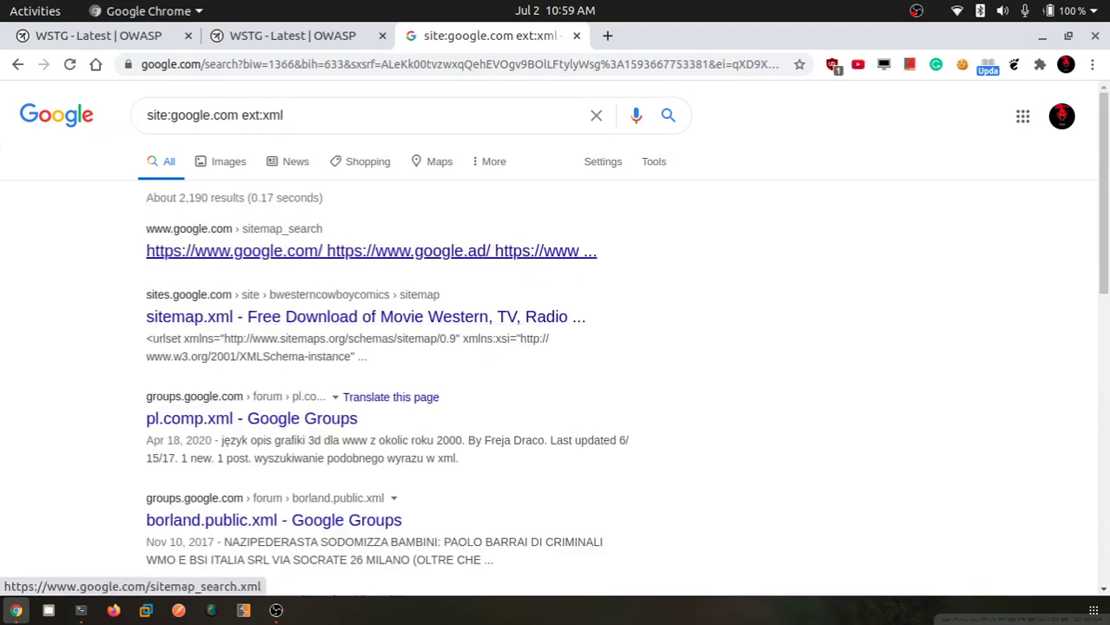
middle_click(234, 251)
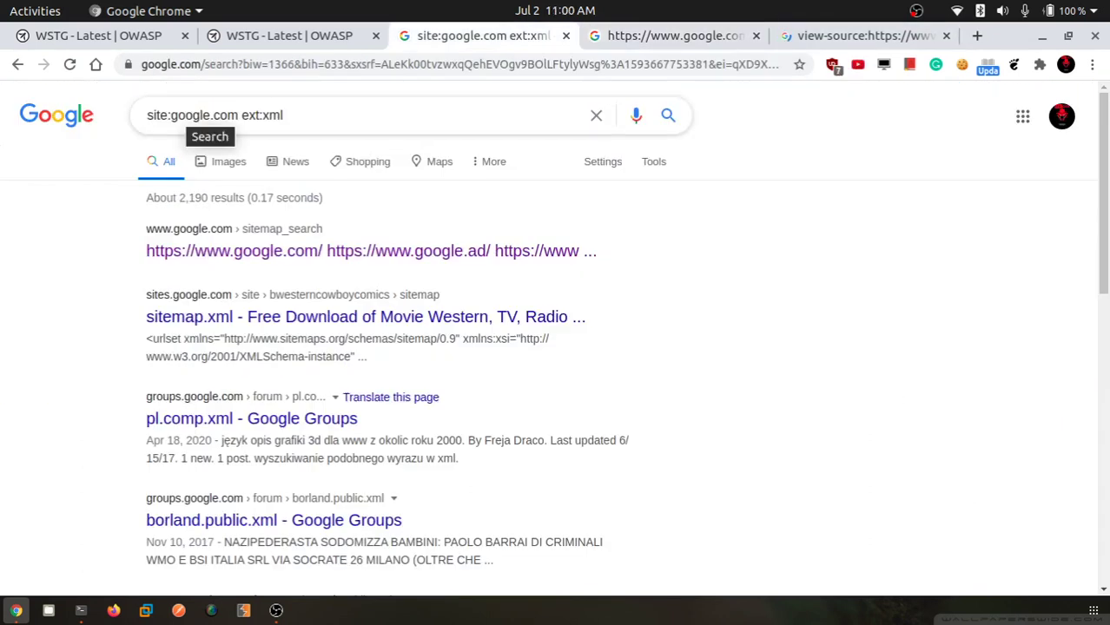
Replace the ext:xml filter with sitemap.xml and search Google for site:google.com sitemap.xml.
left_click_drag(170, 116, 238, 116)
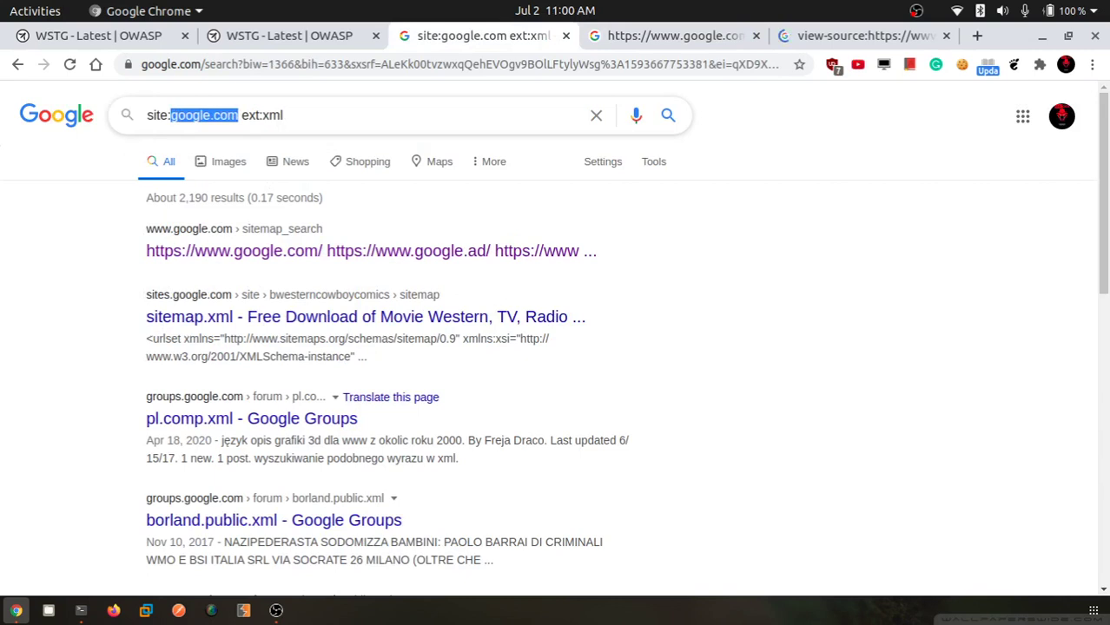
left_click(263, 116)
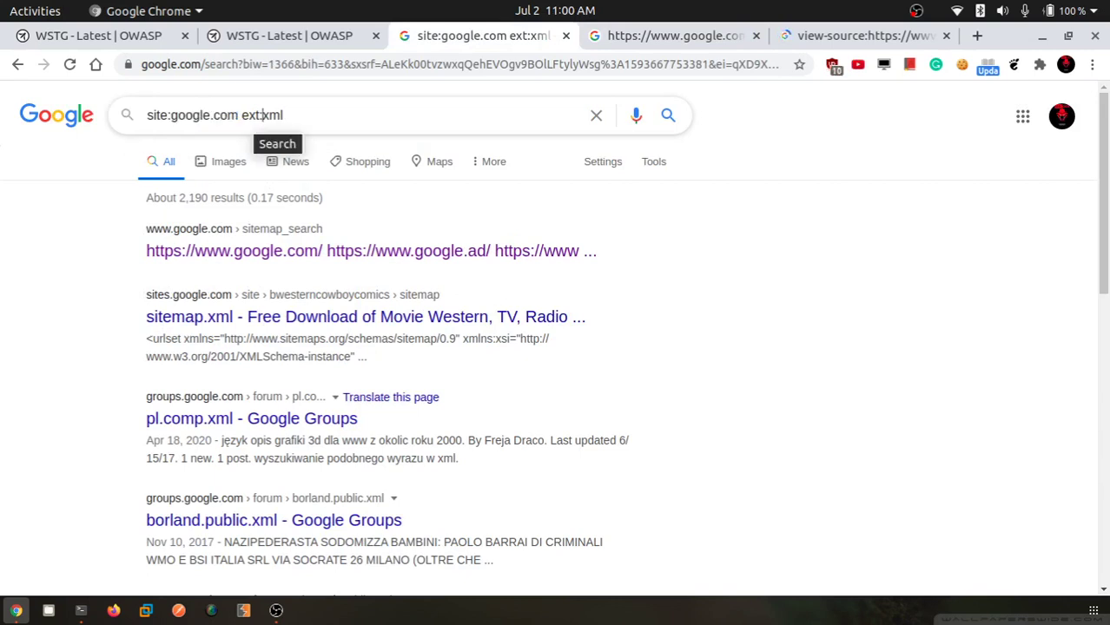
double_click(264, 116)
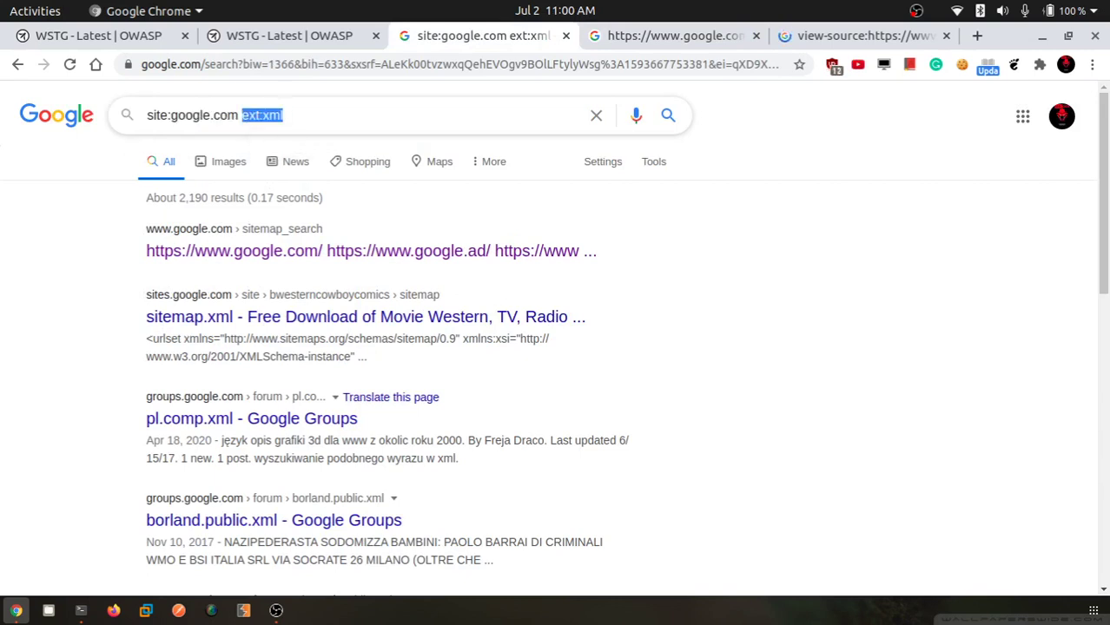
type("site")
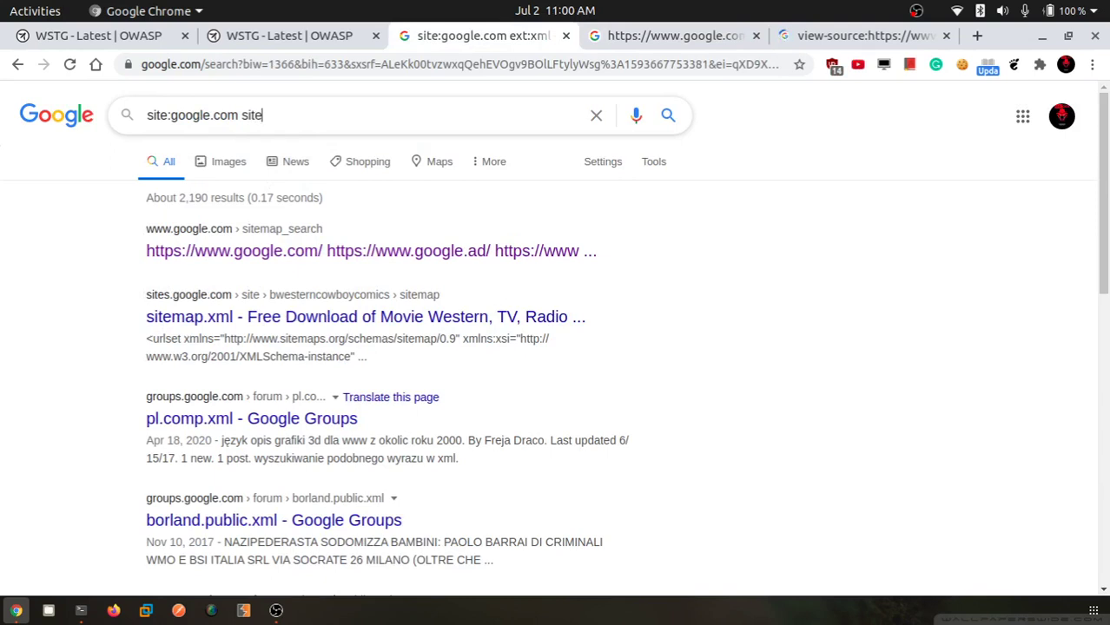
type("map.xml")
key("Return")
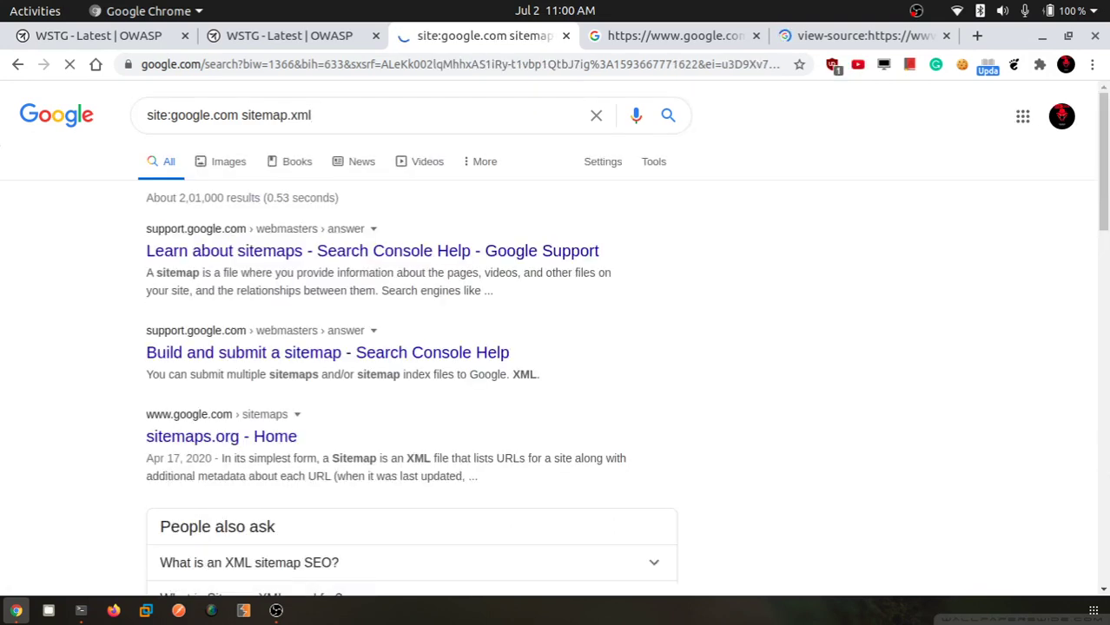
Change the searched domain to yahoo.com and run the query site:yahoo.com sitemap.xml.
left_click_drag(177, 116, 237, 115)
key("BackSpace")
key("BackSpace")
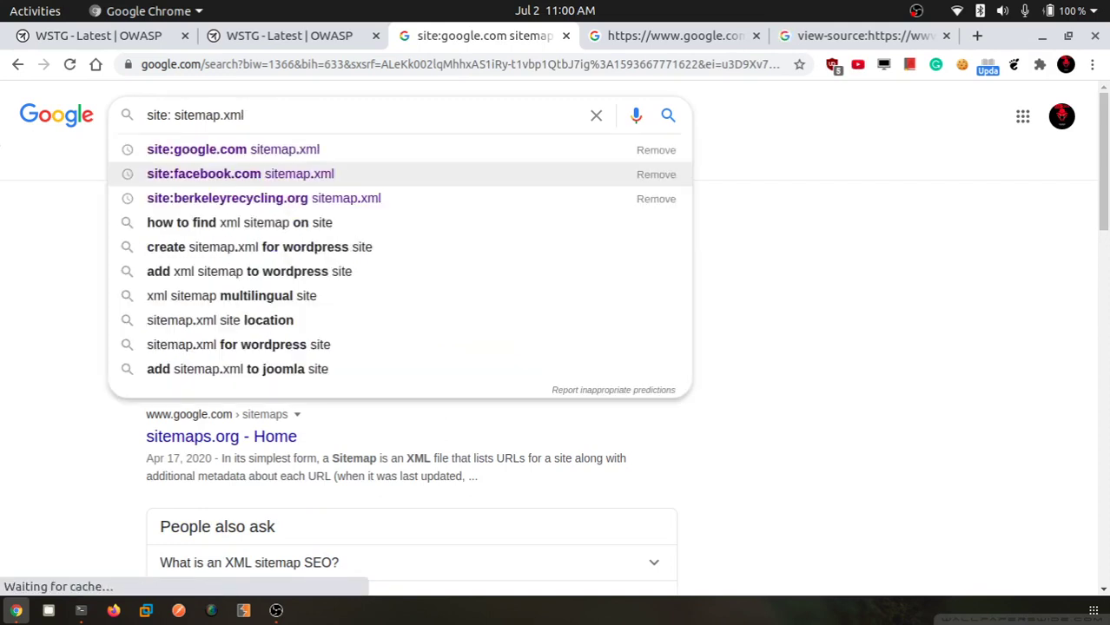
type("yahoo.")
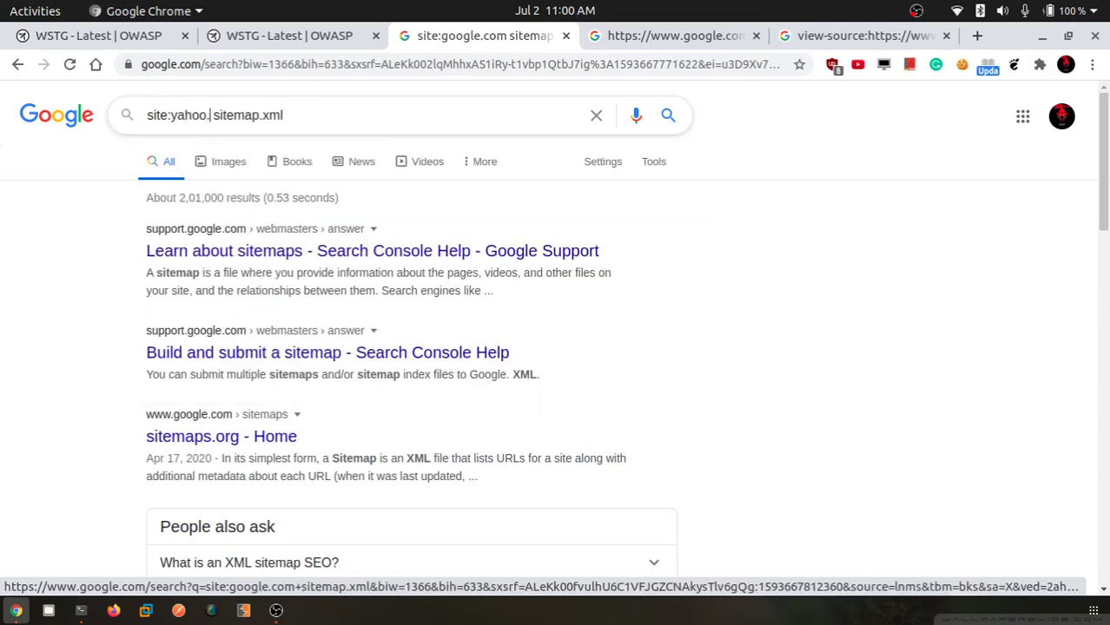
type("com")
key("Return")
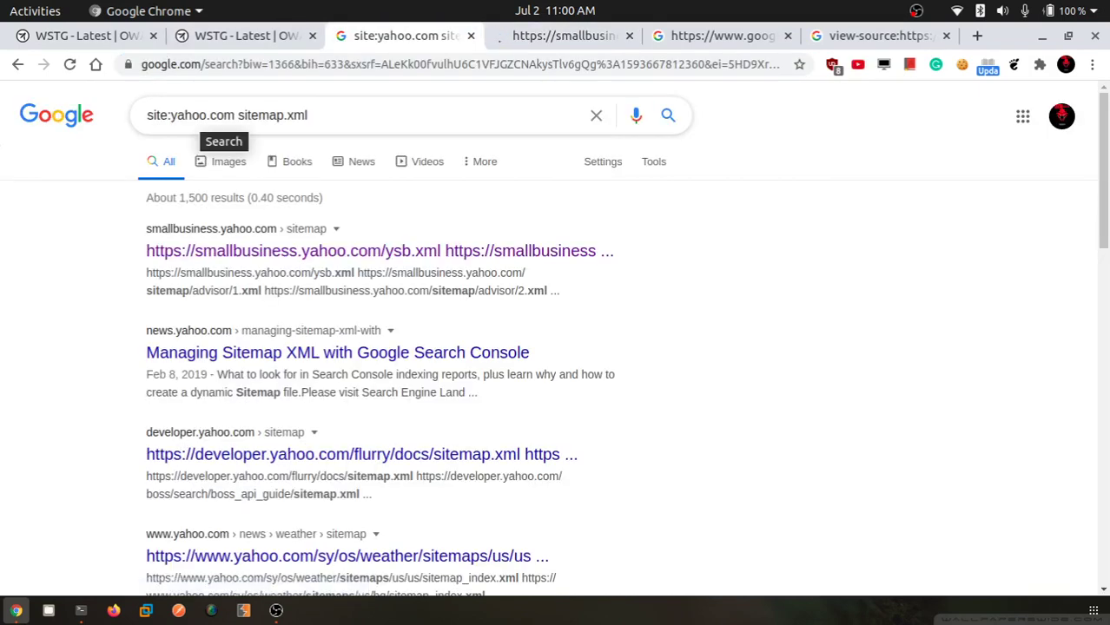
left_click_drag(177, 115, 234, 114)
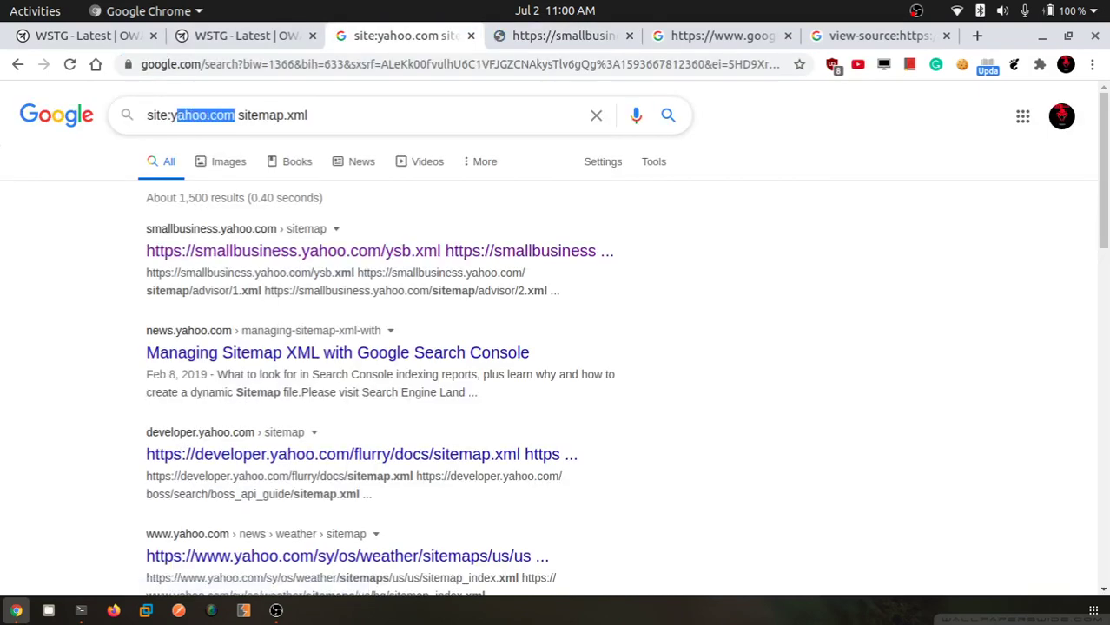
key("BackSpace")
key("BackSpace")
type("bin")
type("ary.com")
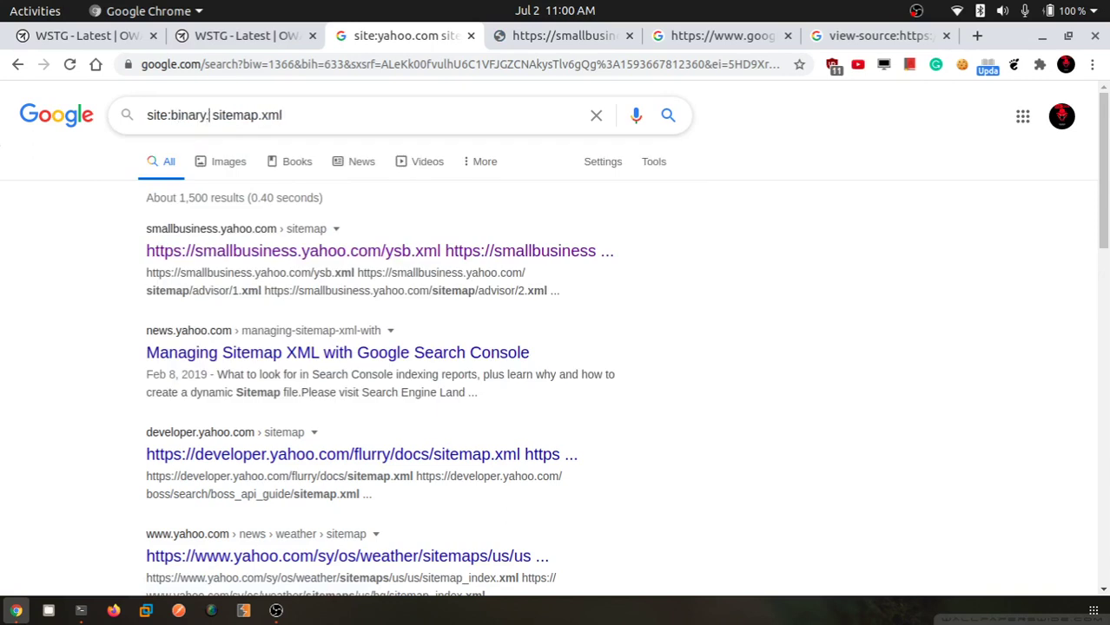
key("Return")
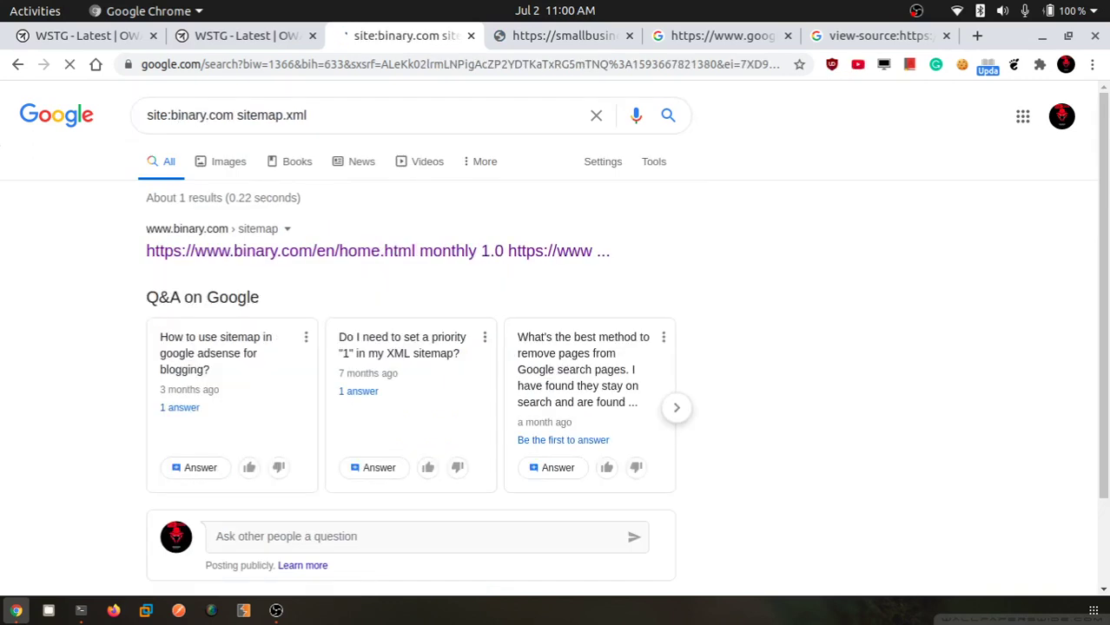
middle_click(378, 251)
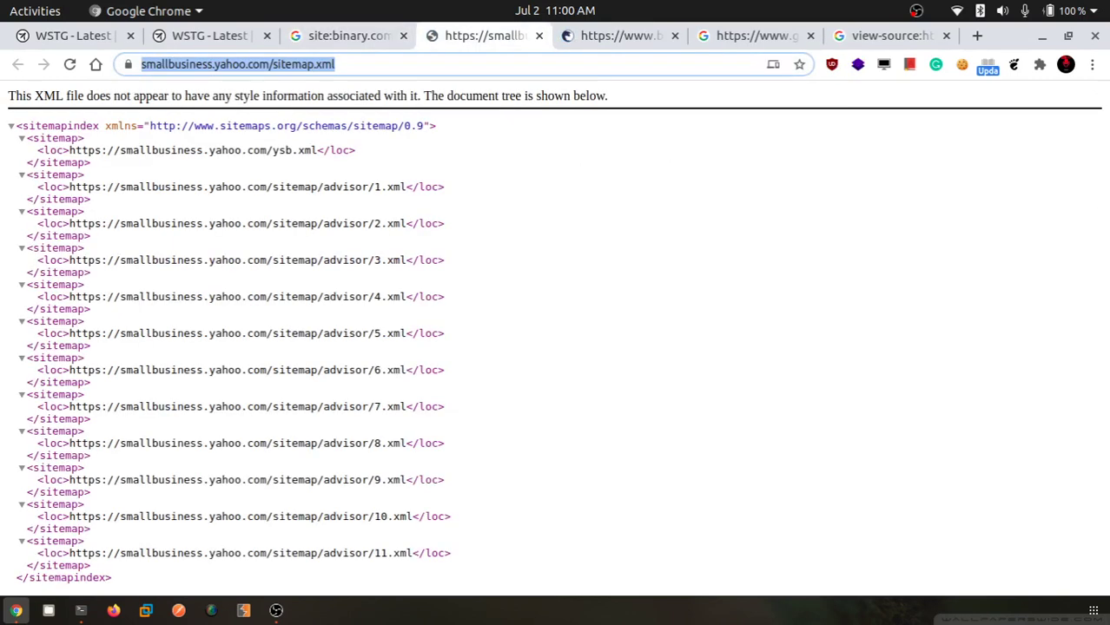
Examine the advisor/1.xml entry in the smallbusiness.yahoo.com sitemap, highlighting its URL, the advisor folder and the full line.
left_click_drag(69, 187, 386, 186)
double_click(346, 186)
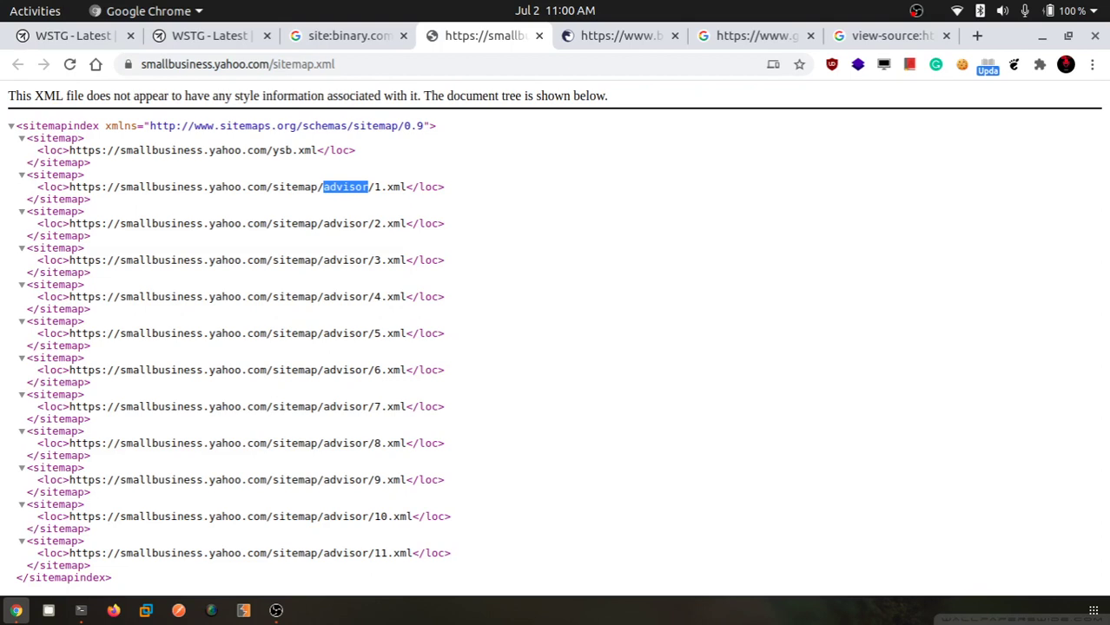
left_click_drag(374, 187, 405, 186)
left_click(405, 186)
triple_click(405, 187)
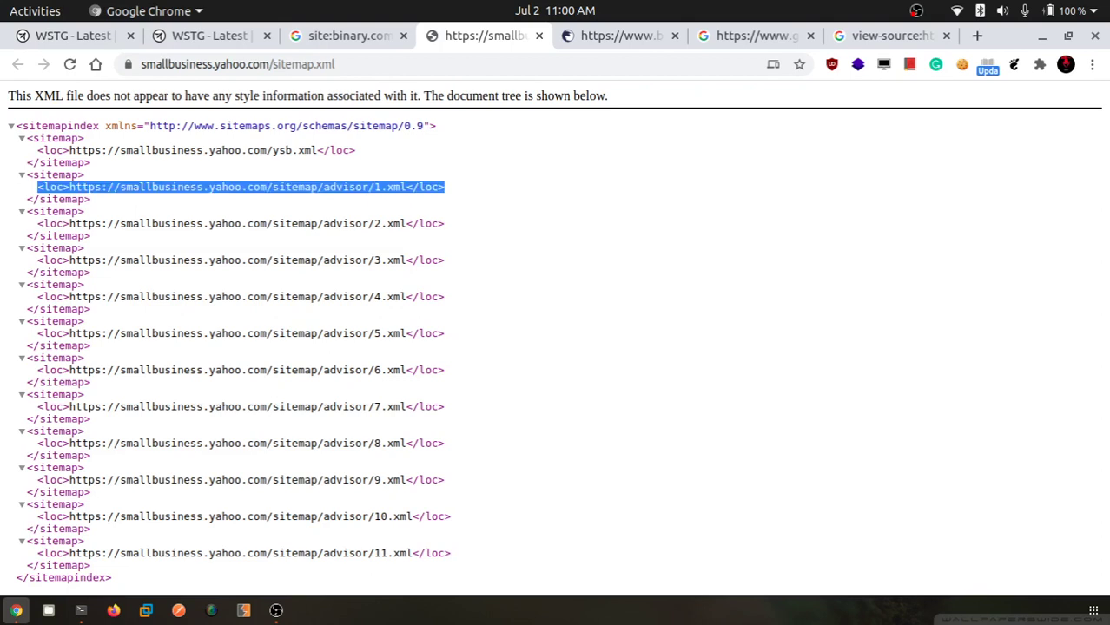
View the binary.com sitemap, load its en/tour.html URL in a separate tab, and close that tab again.
key("ctrl+Tab")
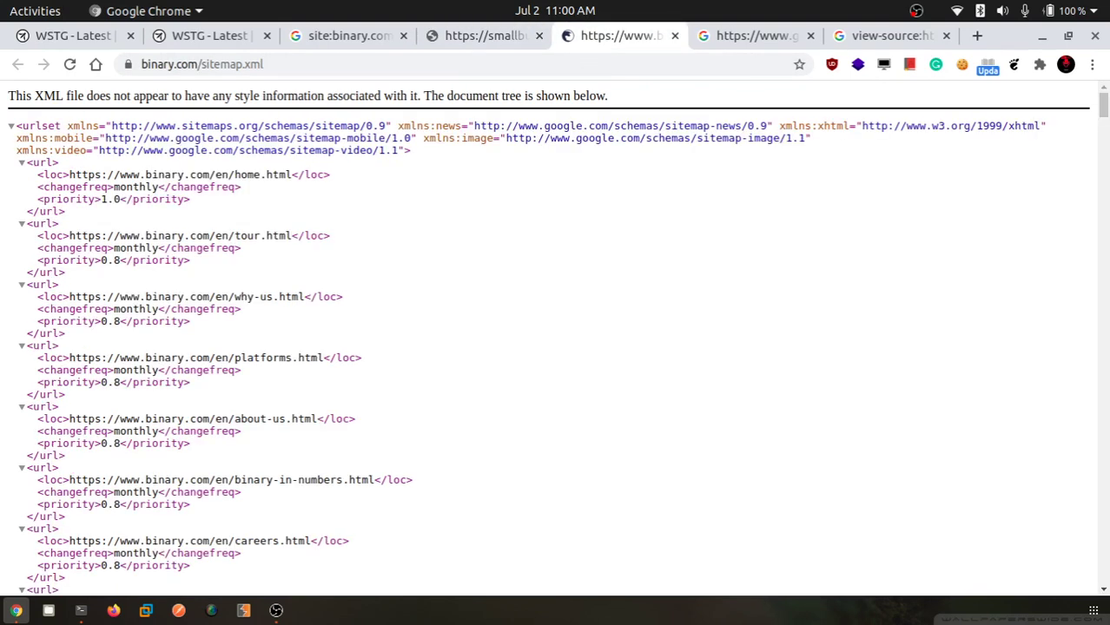
left_click_drag(69, 235, 292, 235)
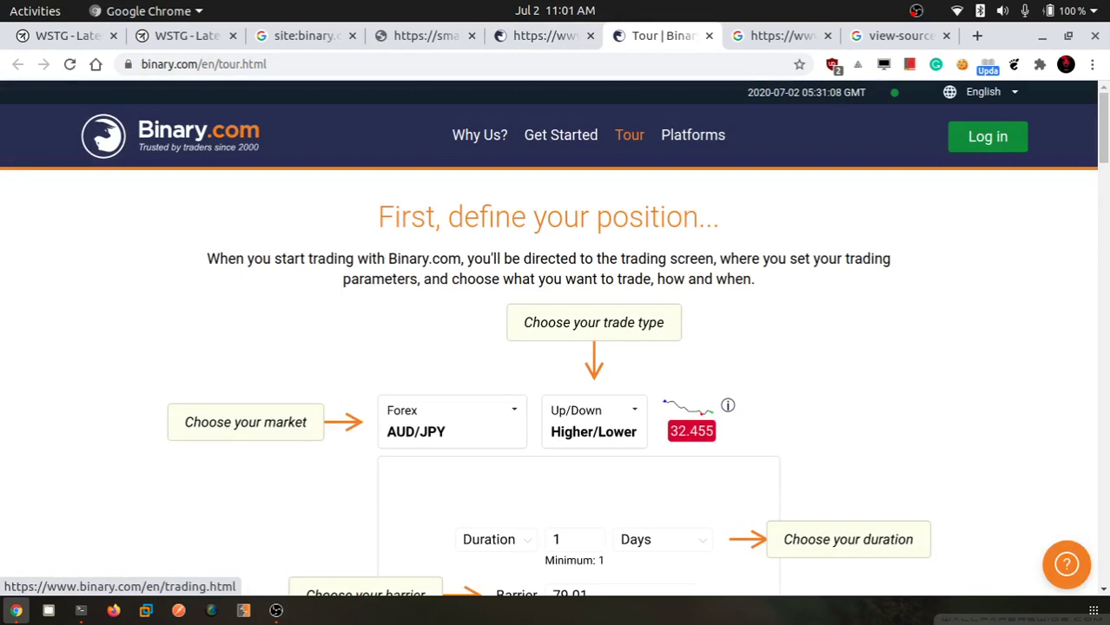
key("ctrl+w")
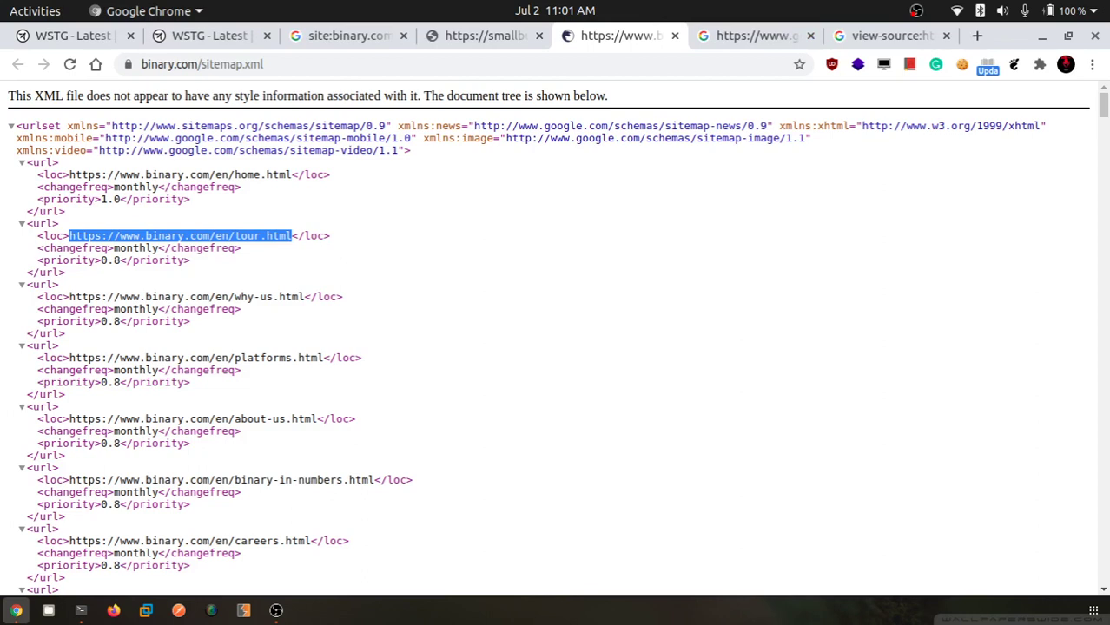
Look through the binary.com sitemap to its end and highlight the zh_tw/cashier/payment_agent_listws.html URL.
scroll(548, 337, "down", 20)
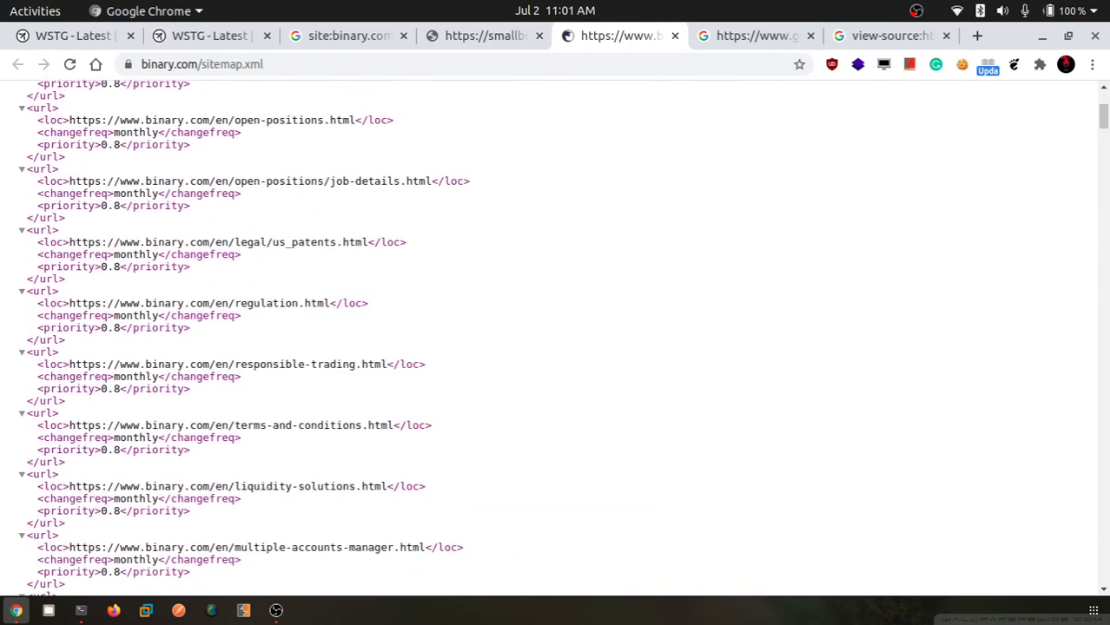
scroll(548, 337, "down", 10)
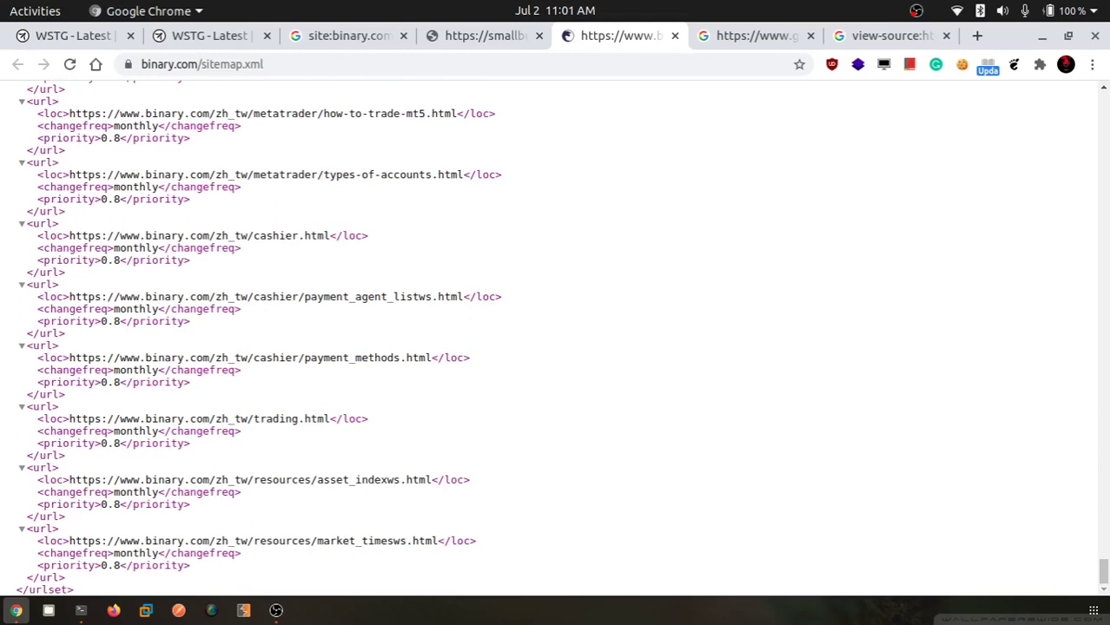
left_click_drag(69, 297, 463, 297)
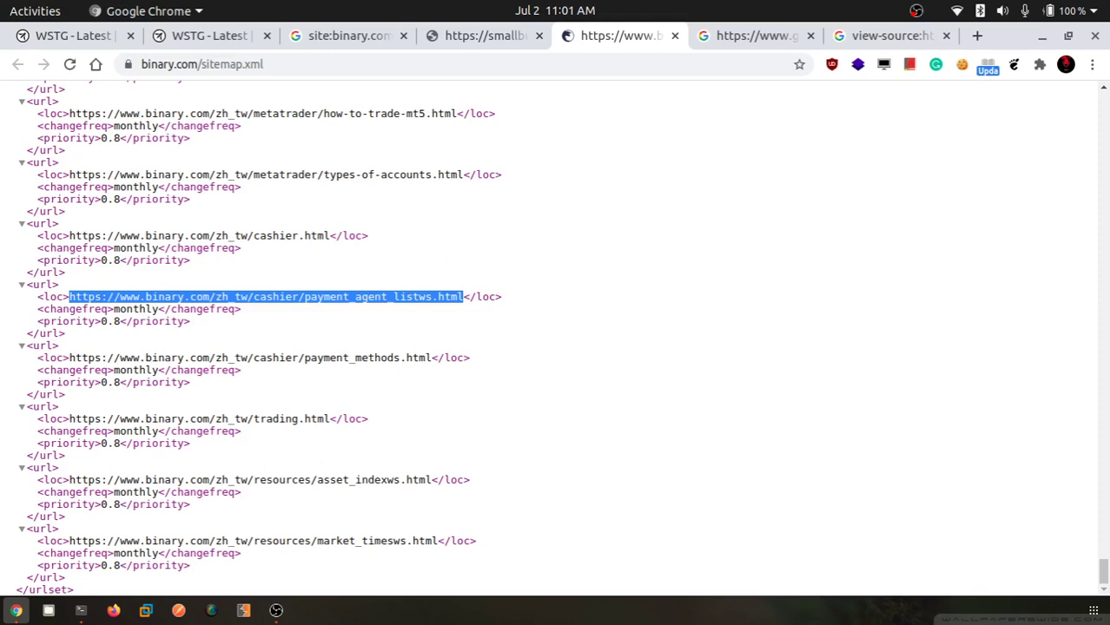
scroll(260, 338, "up", 15)
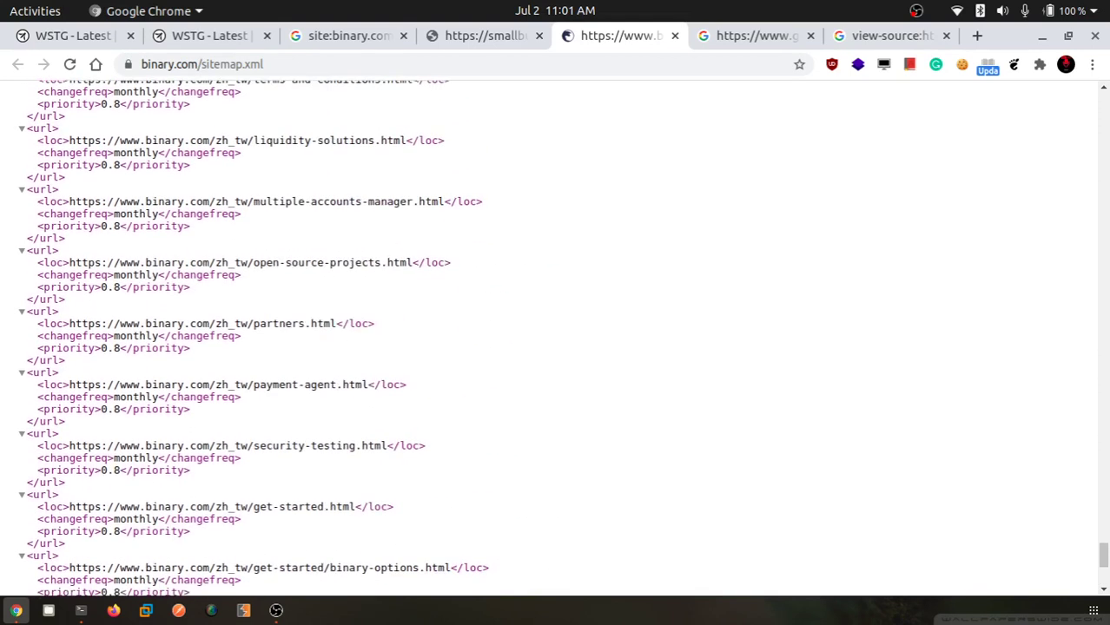
key("ctrl+Page_Up")
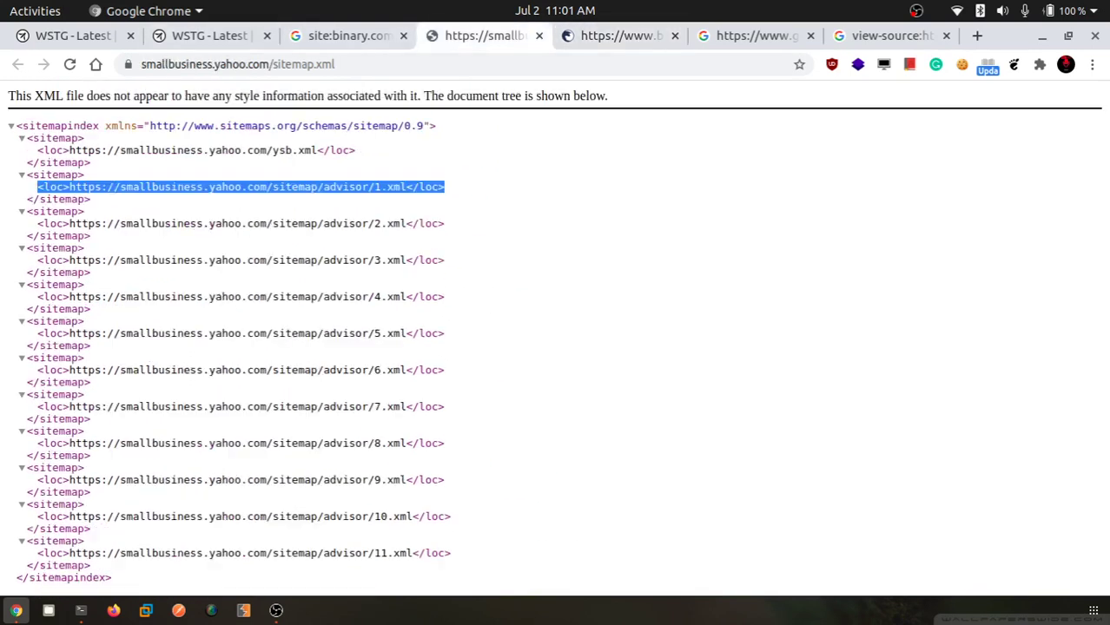
key("ctrl+Page_Down")
key("ctrl+Page_Down")
key("ctrl+Page_Down")
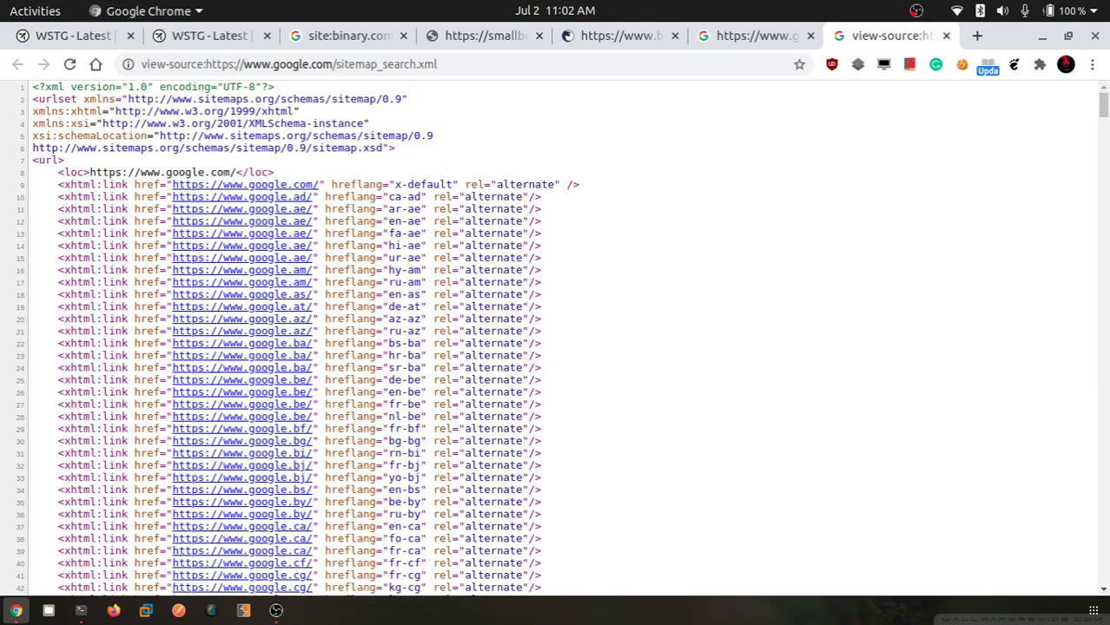
scroll(252, 295, "down", 5)
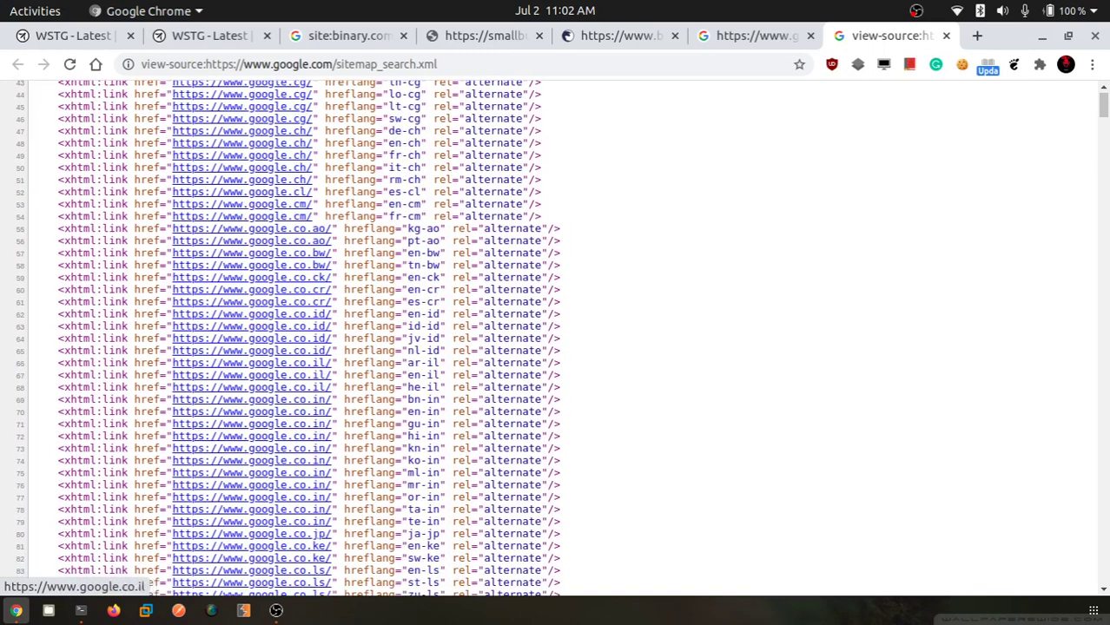
scroll(252, 339, "down", 3)
scroll(252, 339, "down", 20)
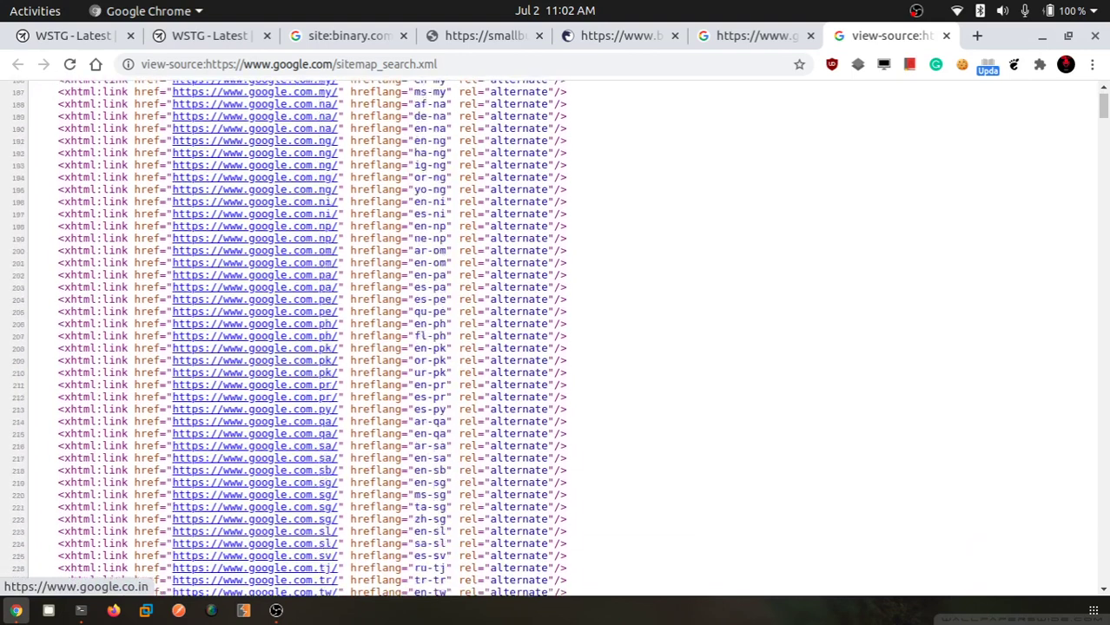
scroll(252, 338, "down", 15)
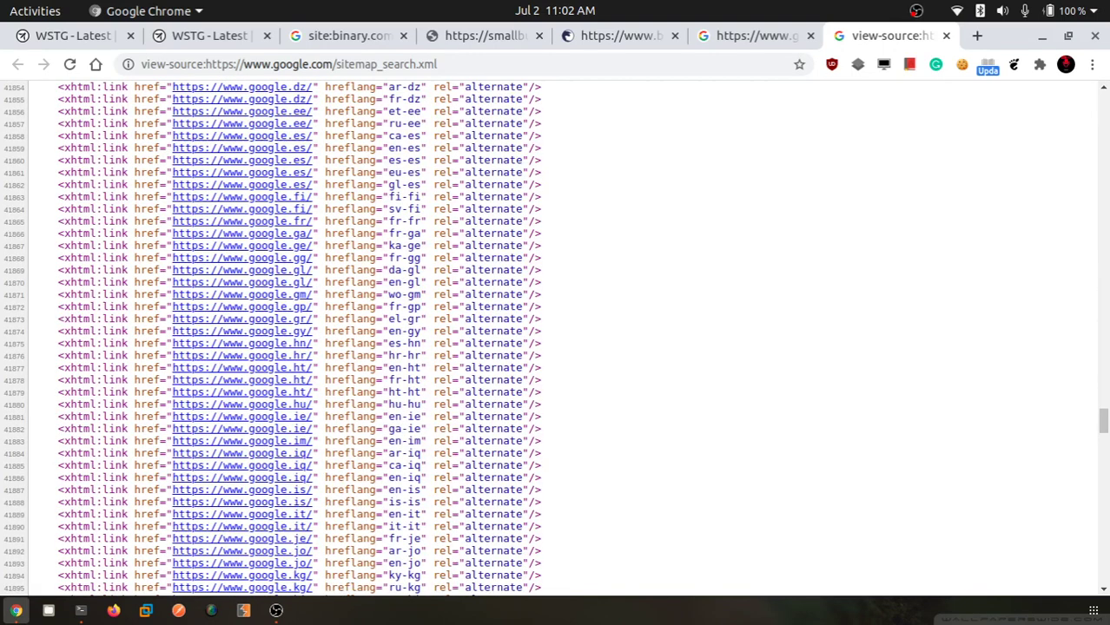
scroll(291, 338, "down", 20)
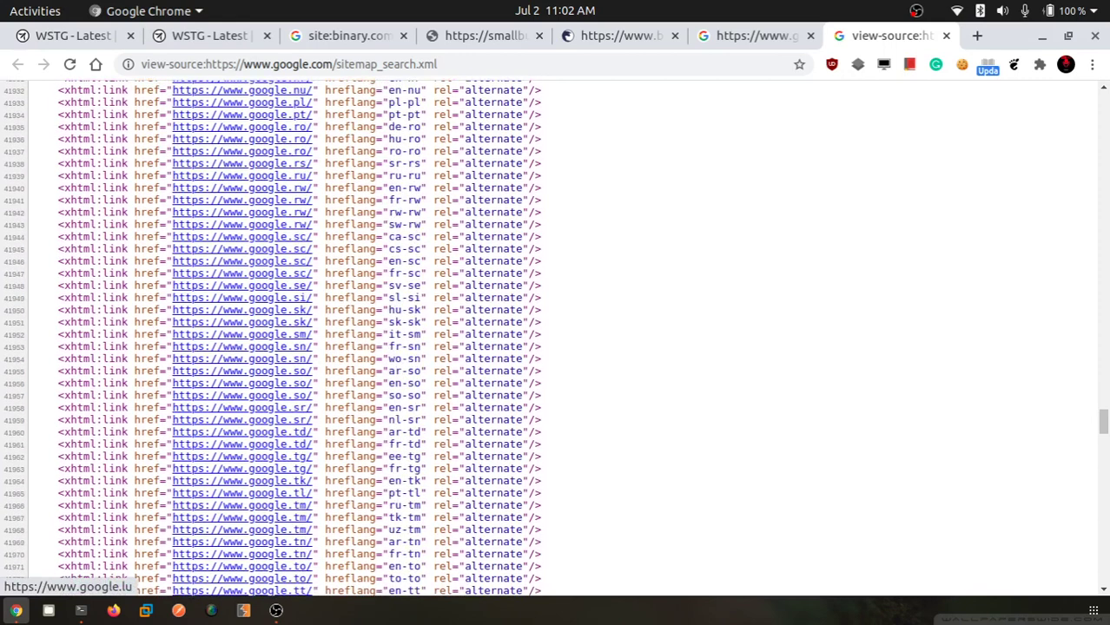
scroll(252, 455, "down", 4)
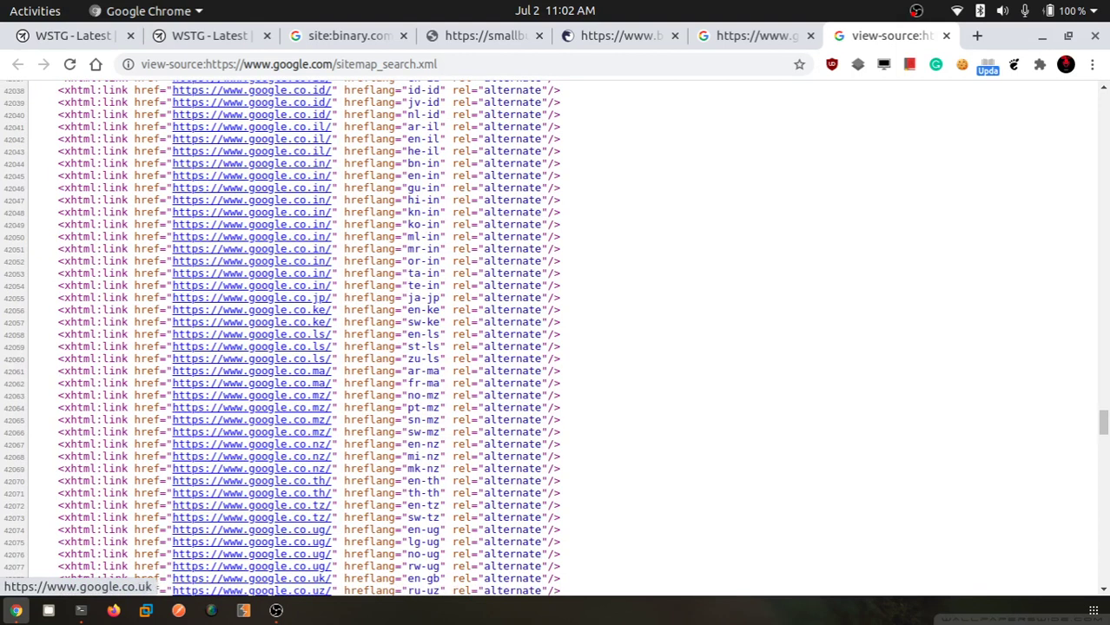
left_click_drag(1102, 422, 1103, 573)
Return to the OWASP metafiles guide and review the Sitemaps section, highlighting the URL line in the Google sitemap excerpt.
key("ctrl+Page_Up")
key("ctrl+Page_Up")
key("ctrl+Page_Up")
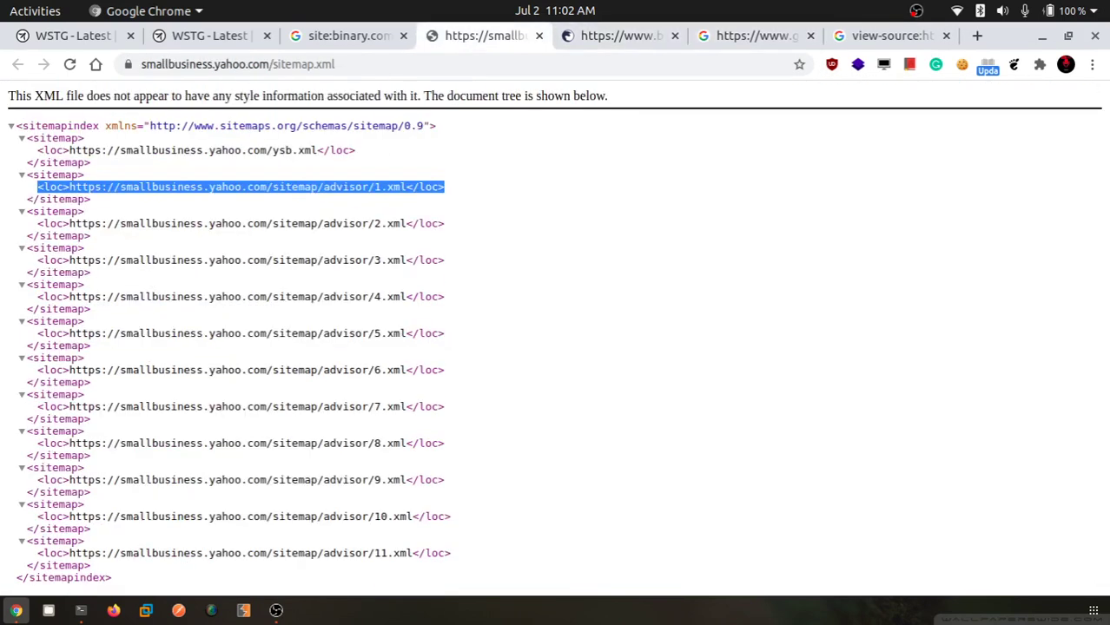
key("ctrl+Page_Up")
key("ctrl+Page_Up")
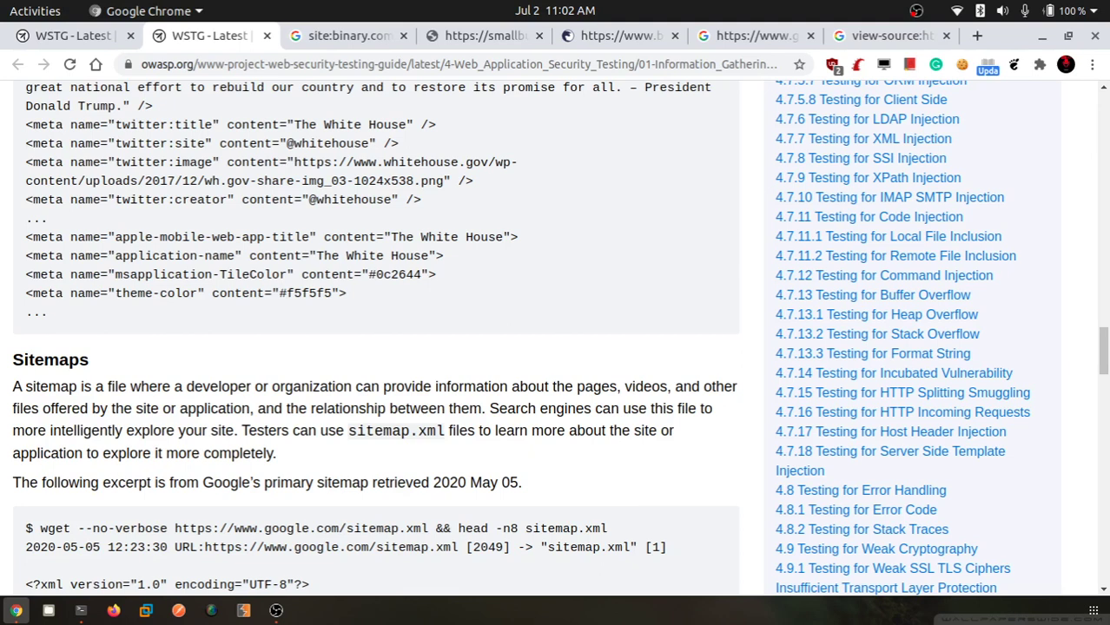
scroll(554, 338, "down", 4)
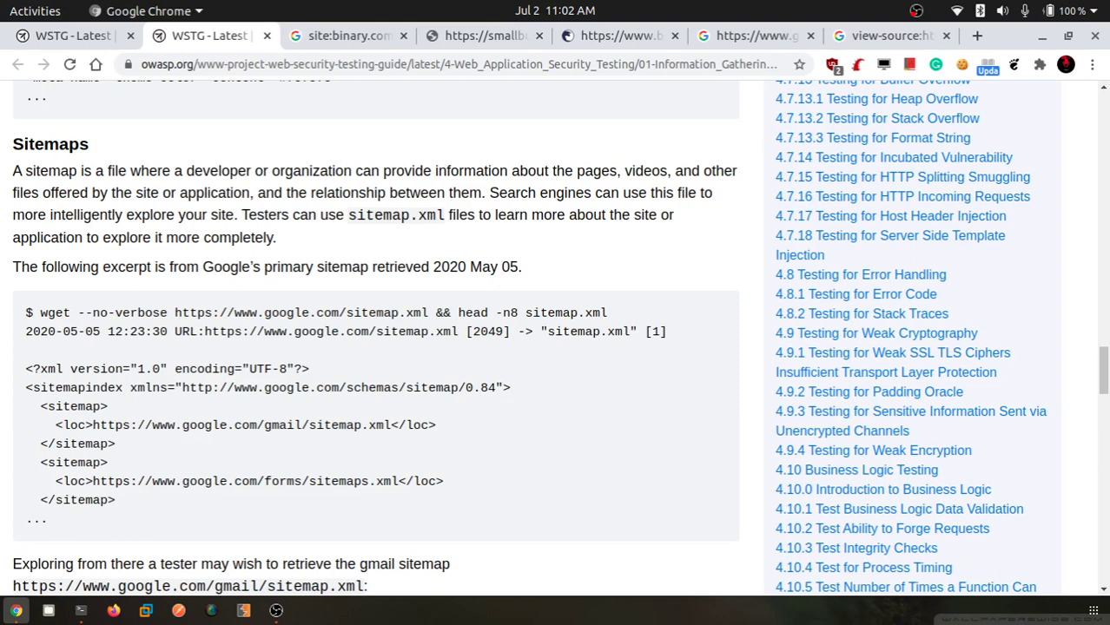
left_click_drag(204, 331, 674, 331)
left_click(673, 331)
Read the guide's Security TXT section, highlighting its heading, the contact details wording and the Bug Bounties reason.
scroll(673, 331, "down", 10)
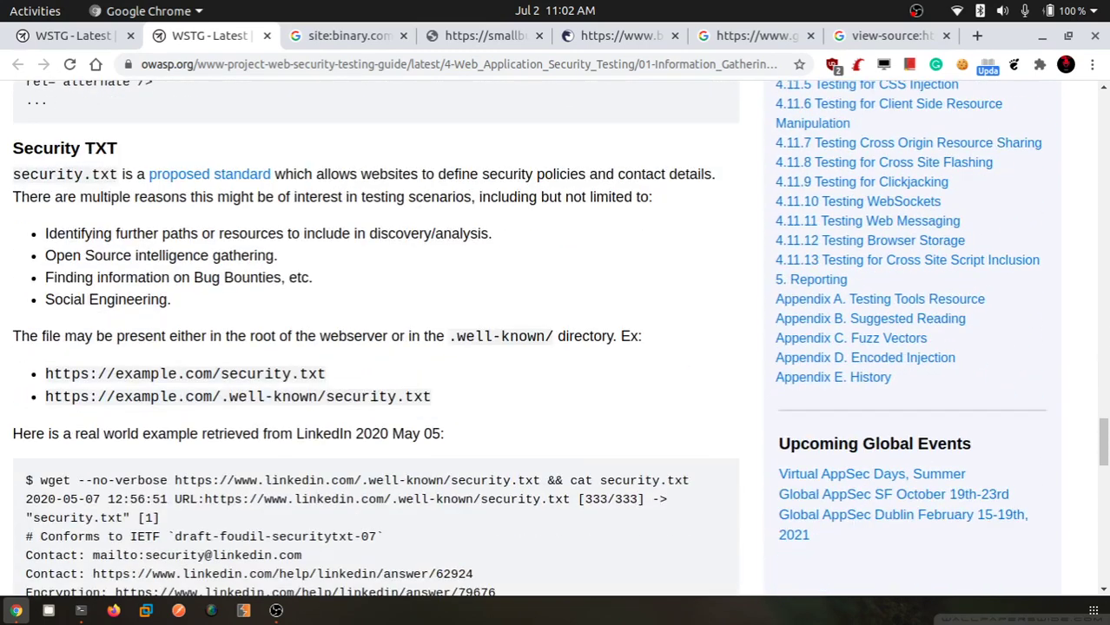
left_click_drag(725, 149, 773, 142)
double_click(773, 142)
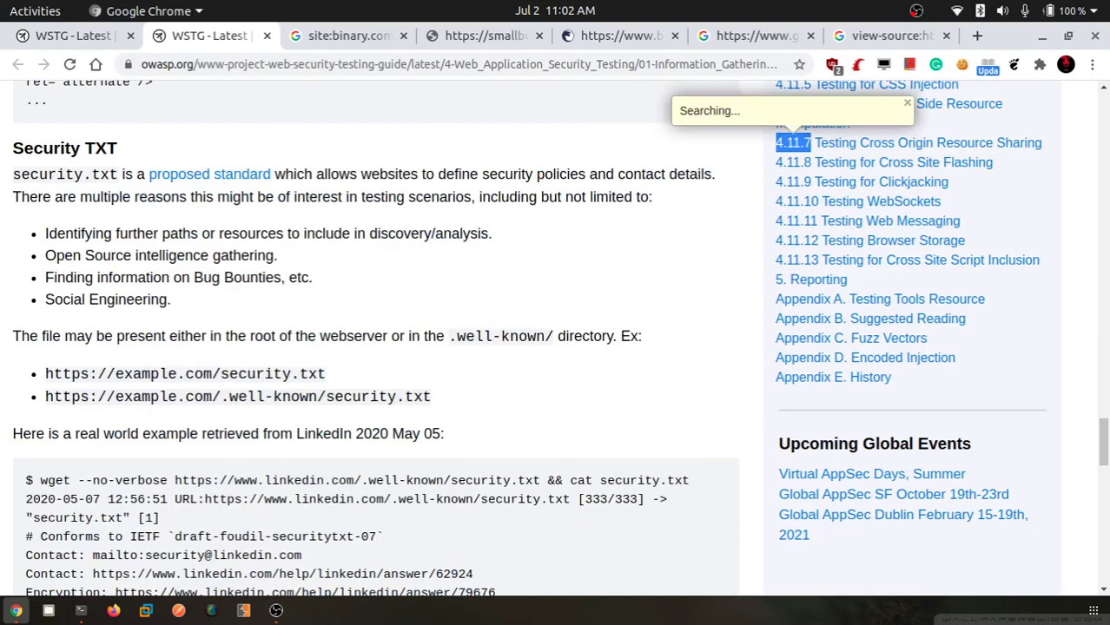
left_click_drag(13, 148, 117, 147)
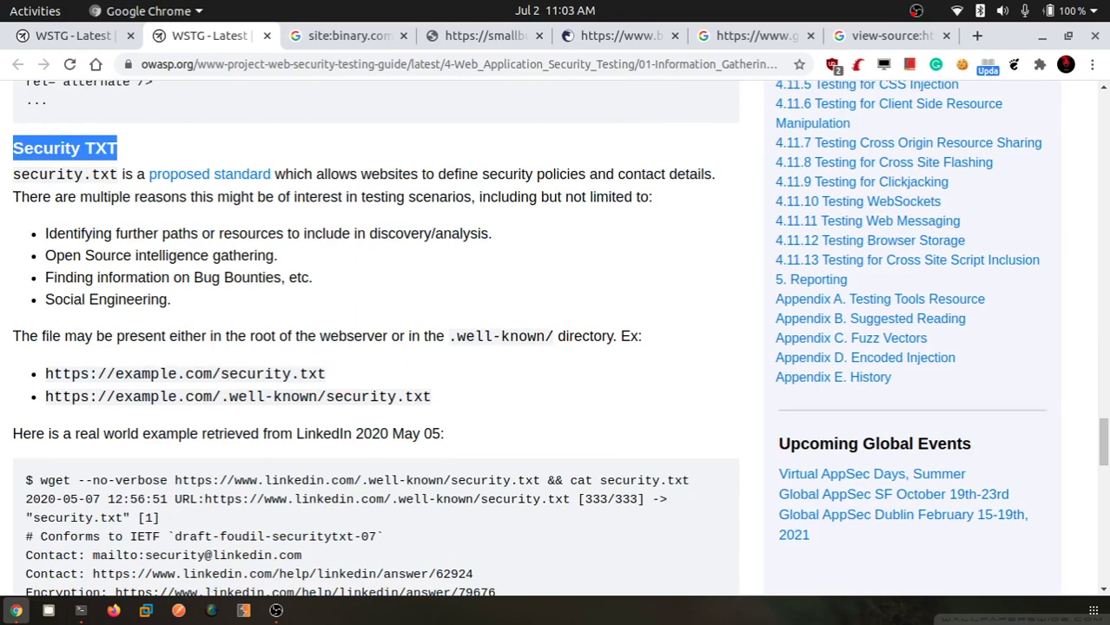
left_click_drag(617, 173, 702, 174)
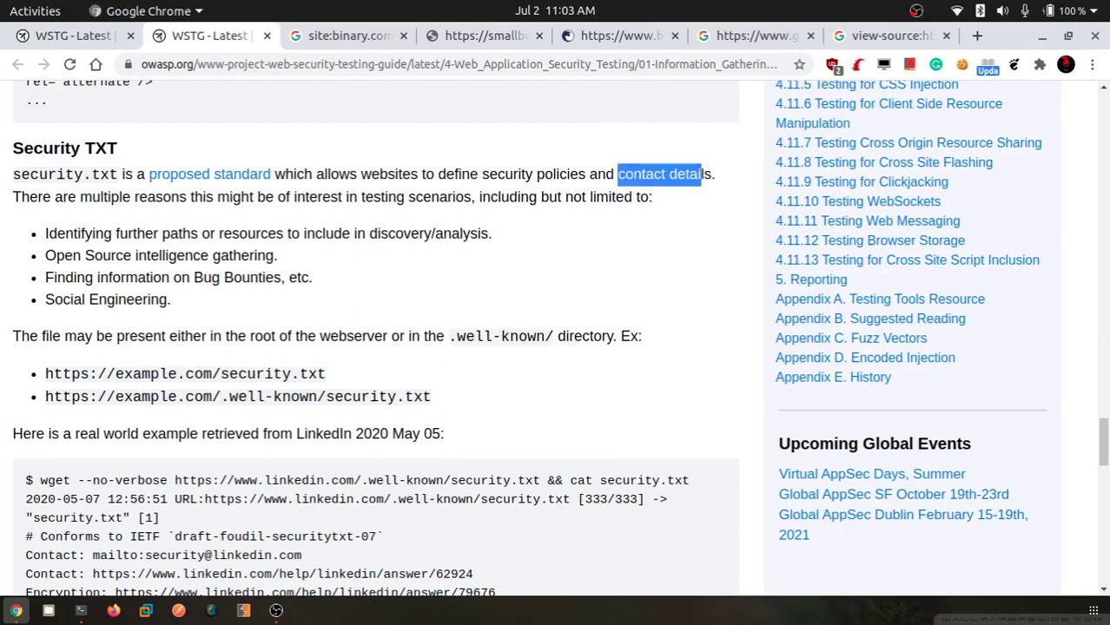
left_click(701, 174)
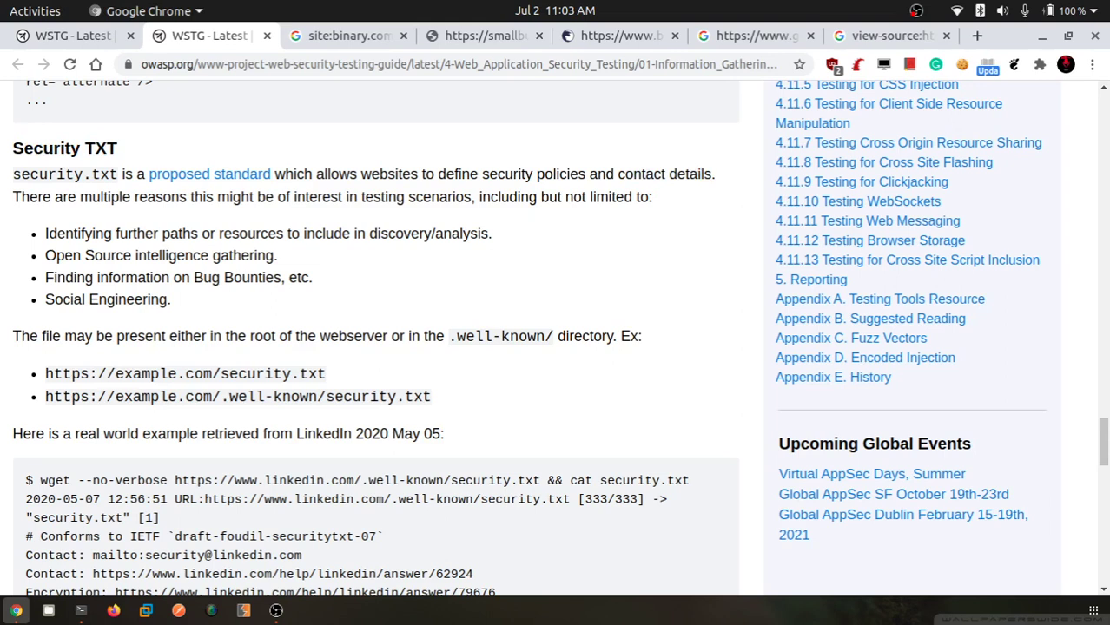
left_click_drag(617, 174, 705, 174)
left_click_drag(12, 148, 118, 147)
double_click(48, 174)
left_click(49, 174)
left_click_drag(45, 277, 313, 277)
left_click(312, 277)
left_click_drag(109, 147, 849, 123)
left_click(849, 124)
Read the example security.txt locations and the LinkedIn security.txt excerpt in the guide.
scroll(375, 338, "down", 4)
scroll(375, 339, "up", 5)
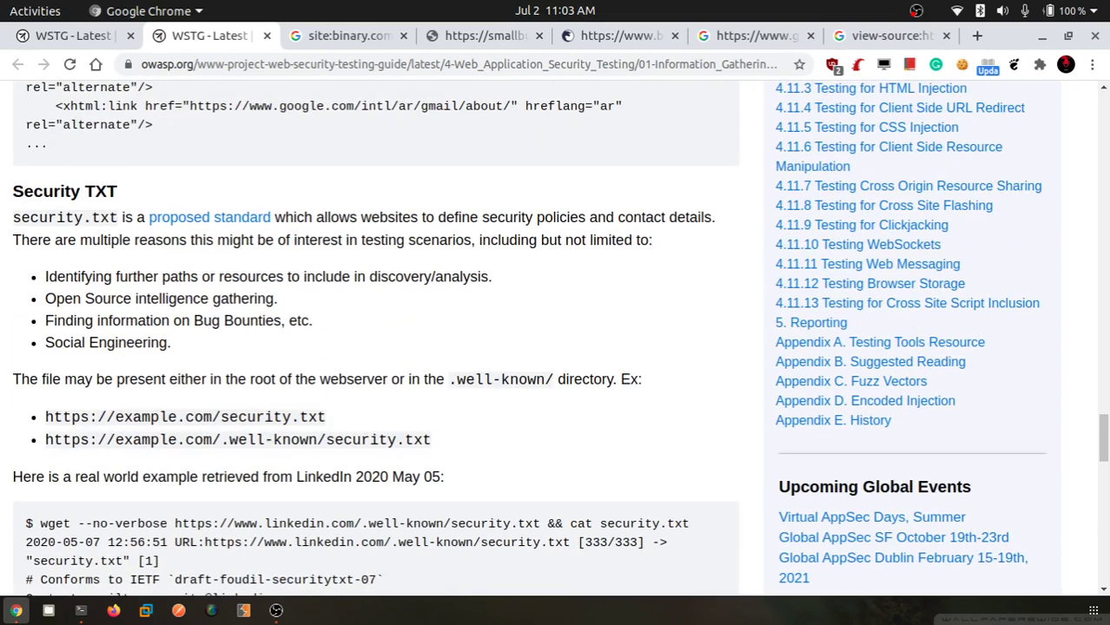
scroll(375, 339, "down", 5)
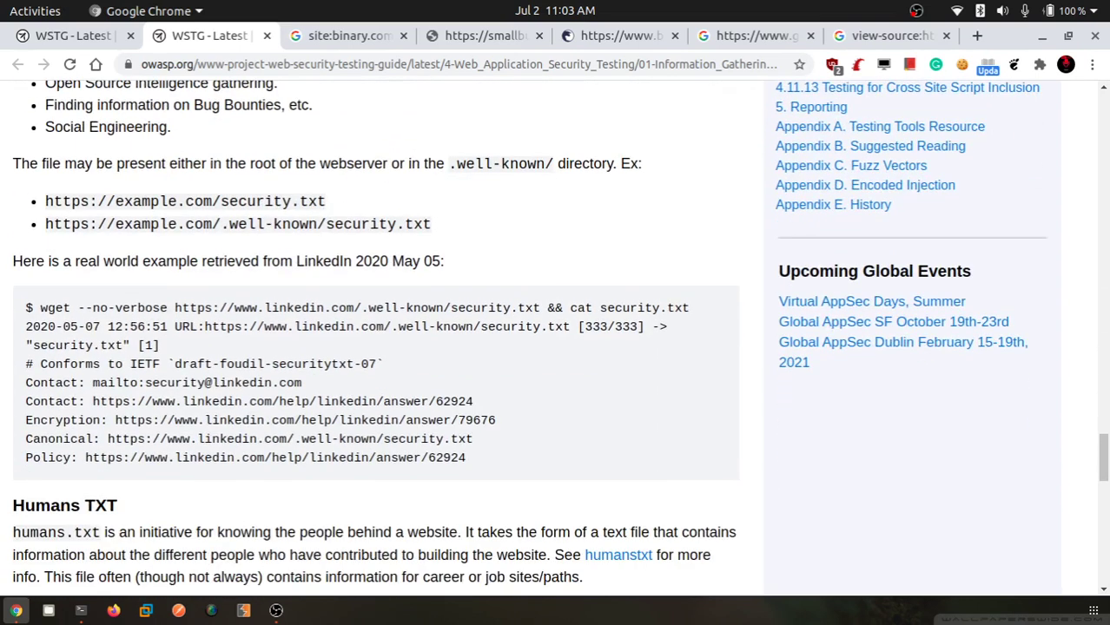
scroll(375, 338, "down", 2)
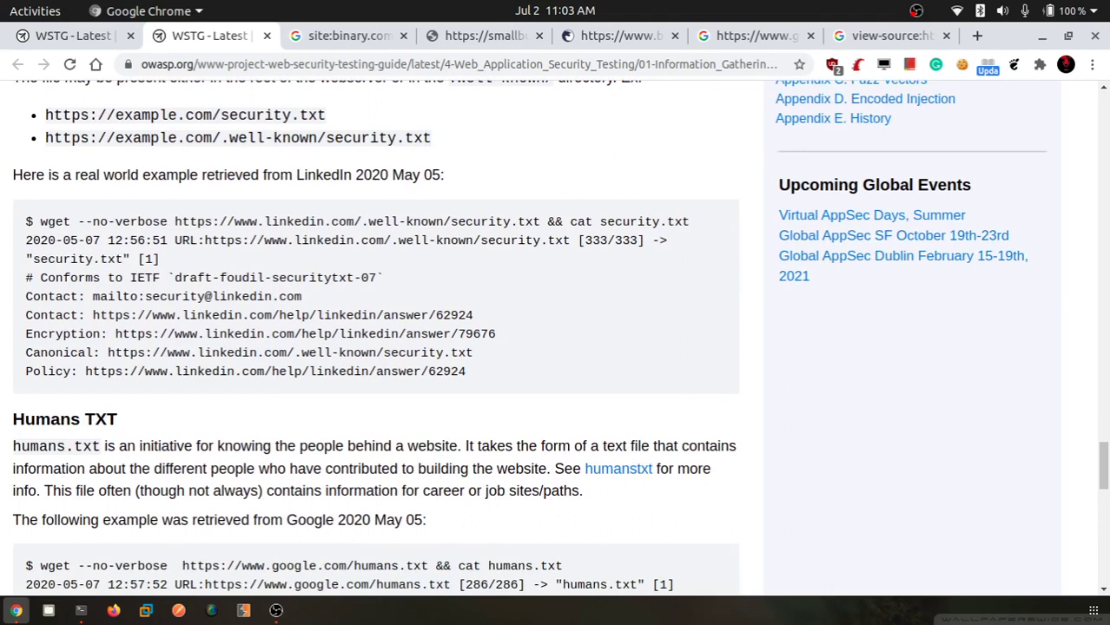
Read the Humans TXT section, highlighting its heading and the phrase about knowing the people behind a website.
scroll(375, 339, "down", 5)
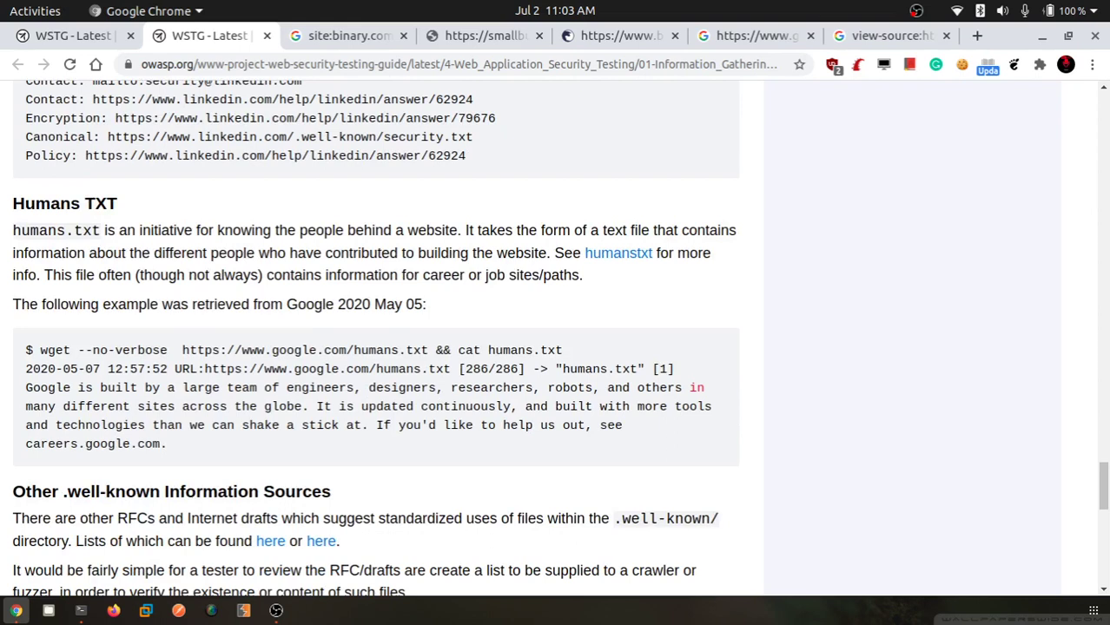
left_click_drag(13, 203, 117, 203)
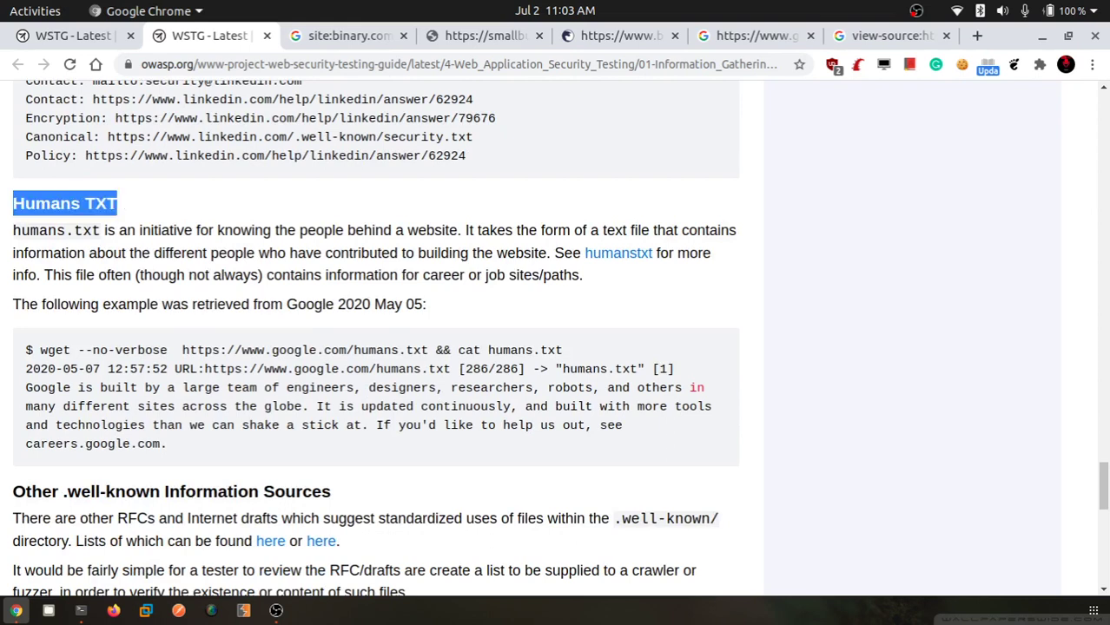
left_click(117, 203)
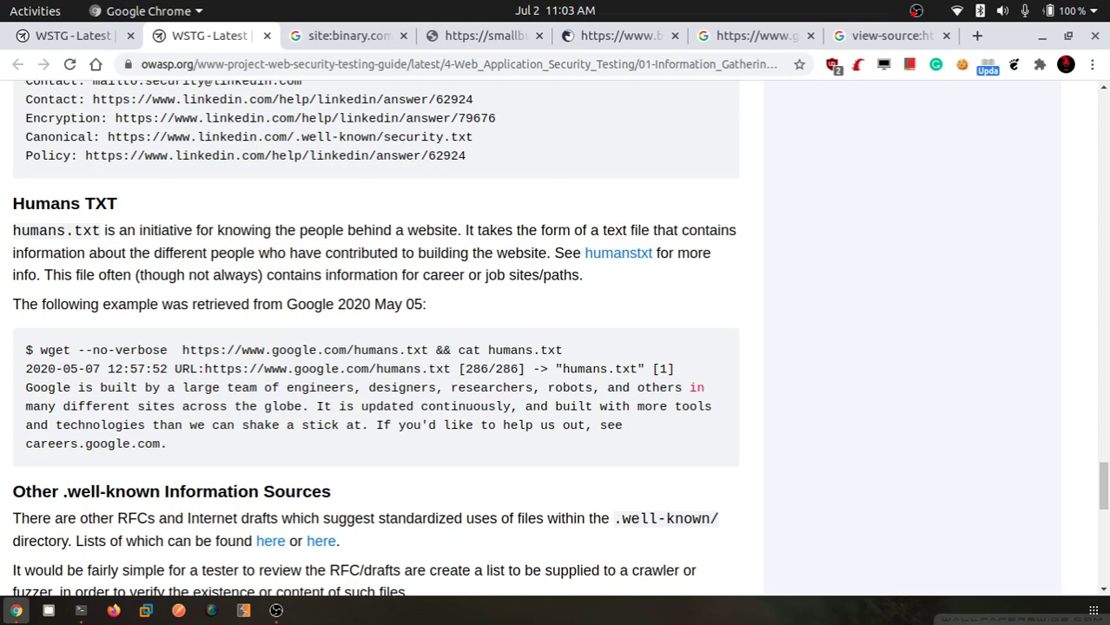
left_click_drag(217, 230, 462, 230)
left_click(462, 230)
Review the guide's Tools section, highlighting its heading and the Burp Suite entry.
scroll(375, 339, "down", 5)
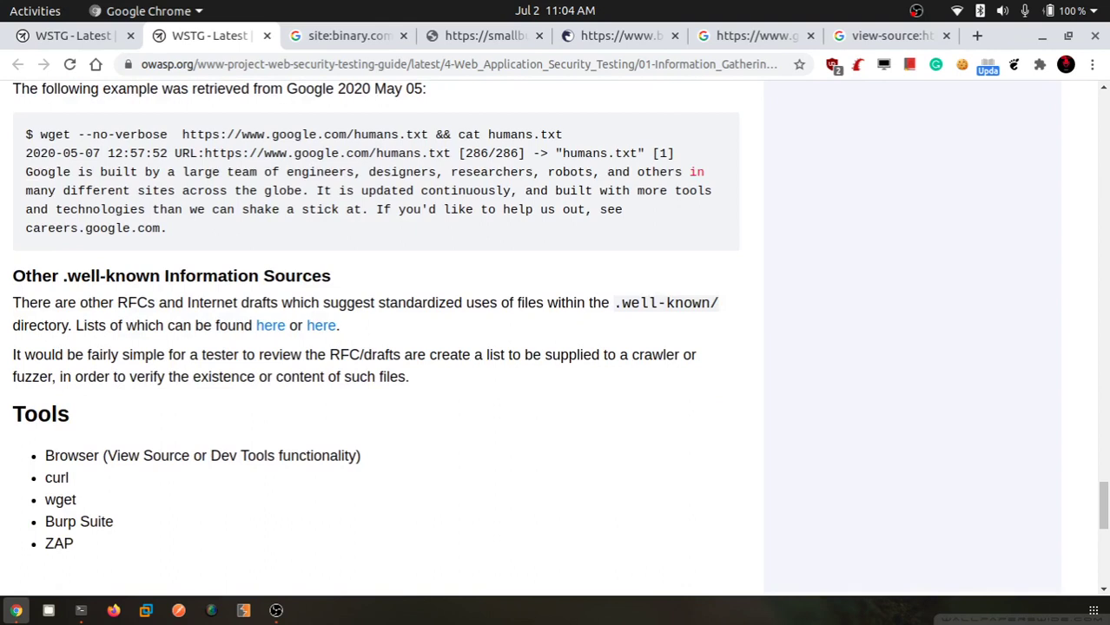
triple_click(79, 521)
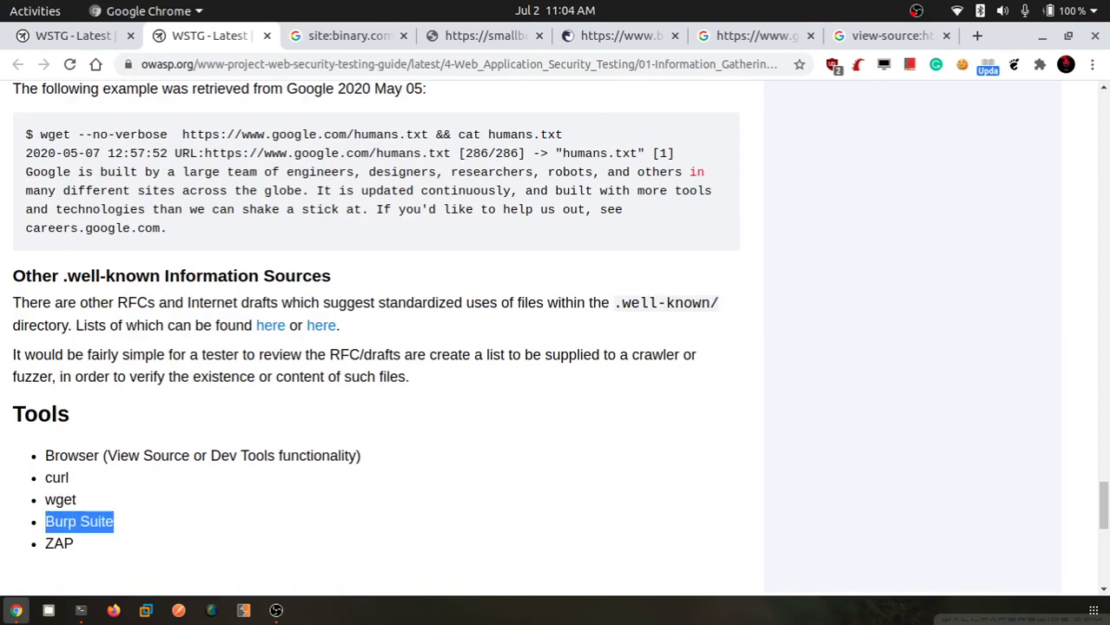
double_click(41, 414)
left_click_drag(45, 521, 113, 521)
Go back to the start of the guide page and highlight the title Review Webserver Metafiles for Information Leakage.
scroll(375, 335, "up", 20)
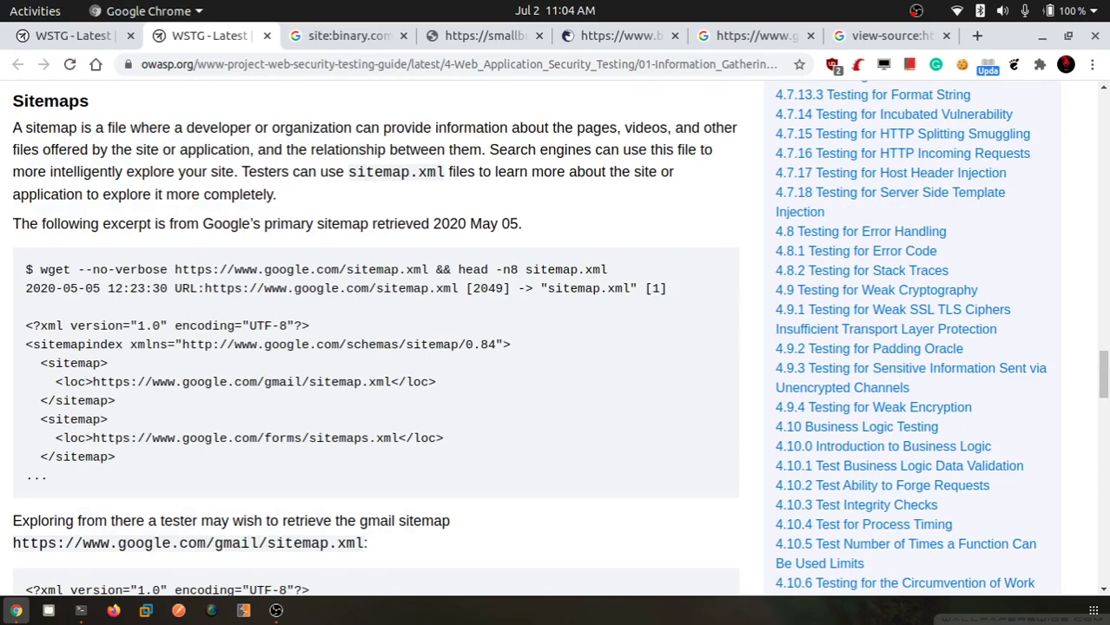
scroll(375, 335, "up", 15)
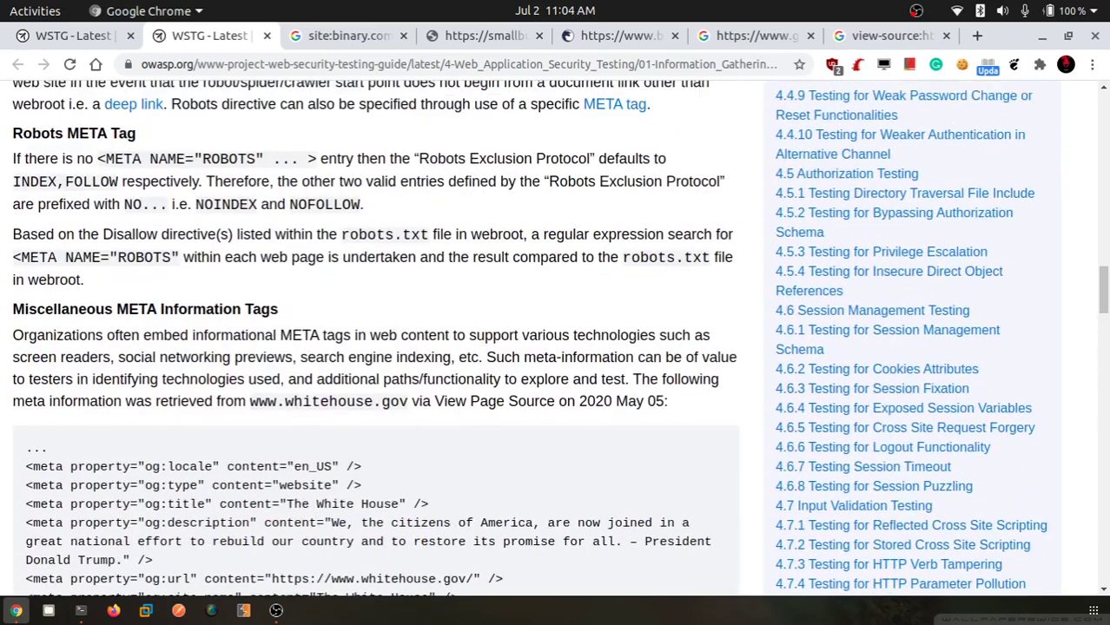
scroll(375, 334, "up", 15)
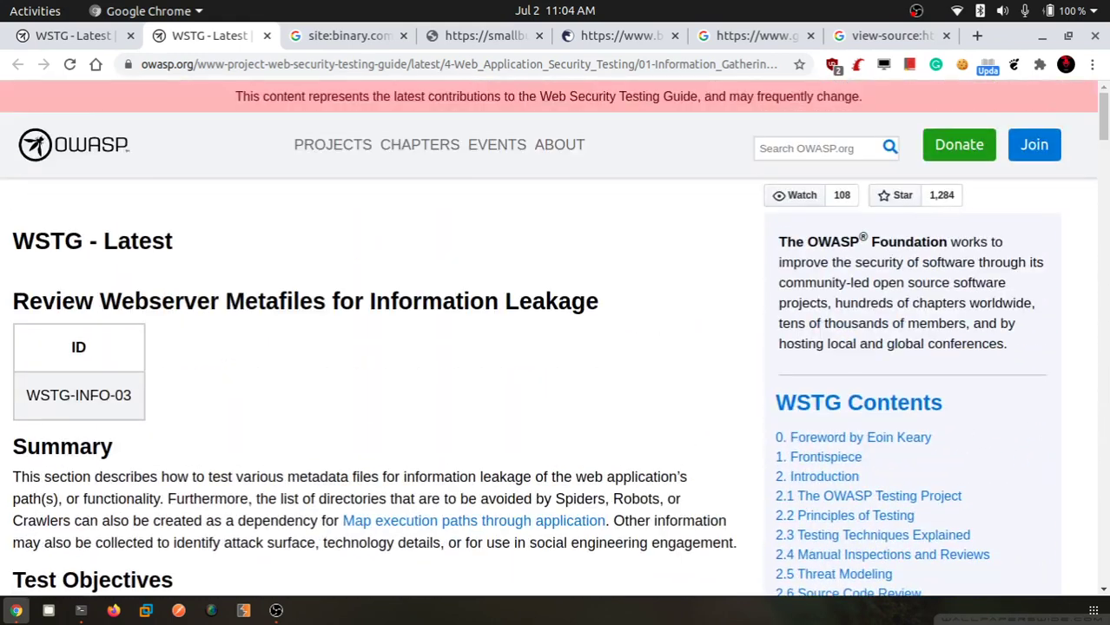
triple_click(159, 301)
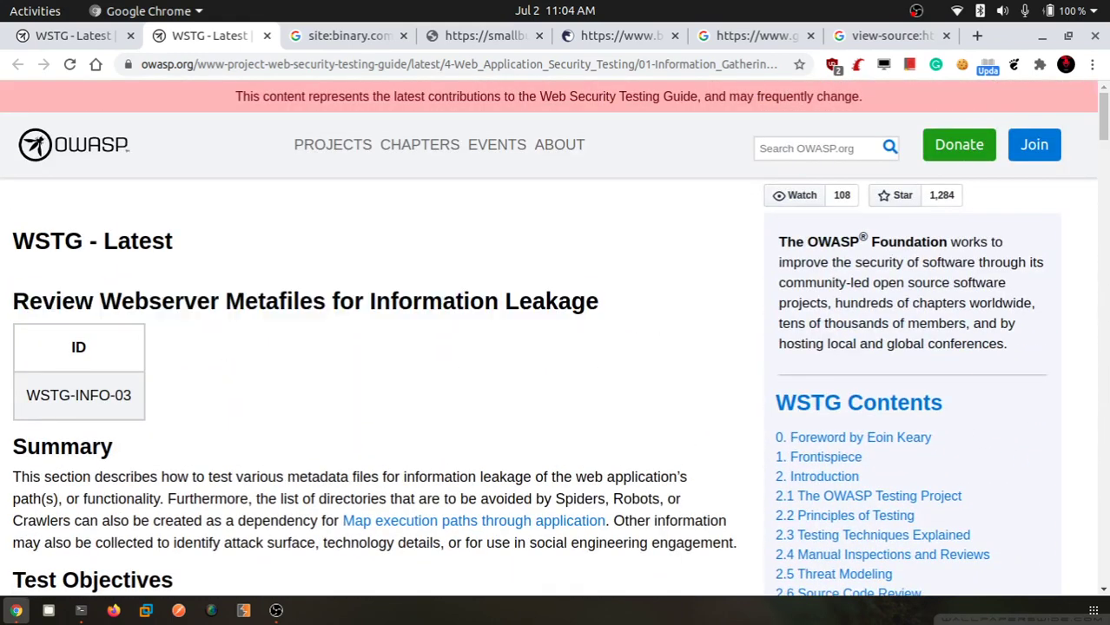